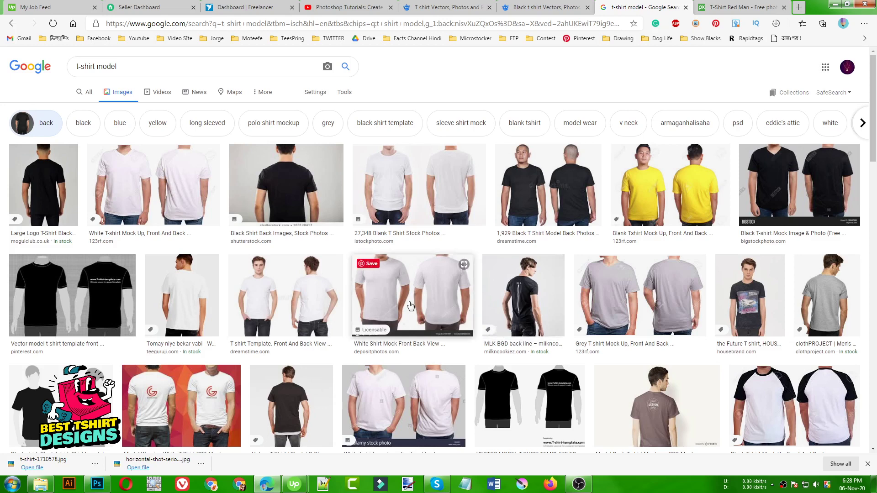
- Filter the t-shirt model image results by usage rights to Creative Commons licenses
scroll(410, 306, down, 5)
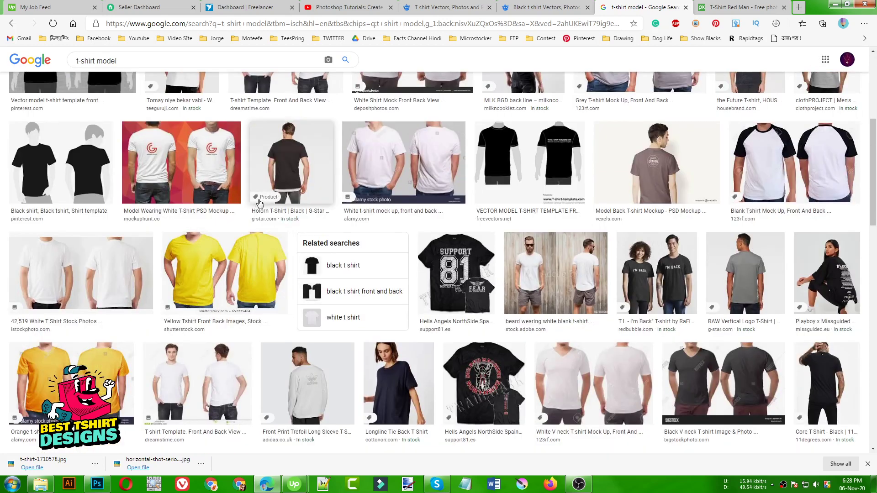
scroll(269, 259, up, 5)
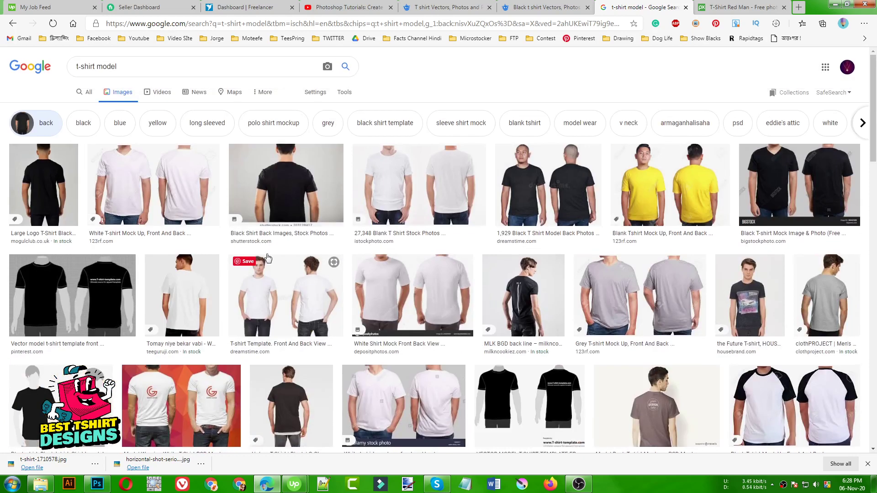
click(344, 93)
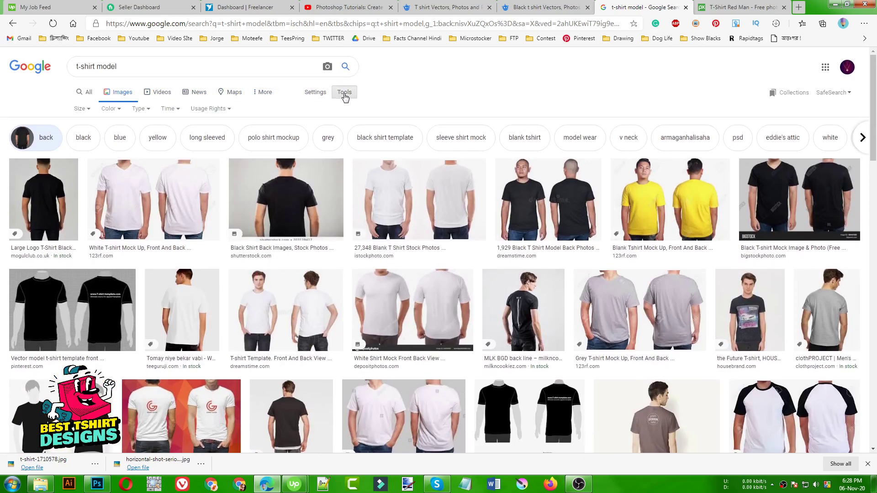
click(210, 110)
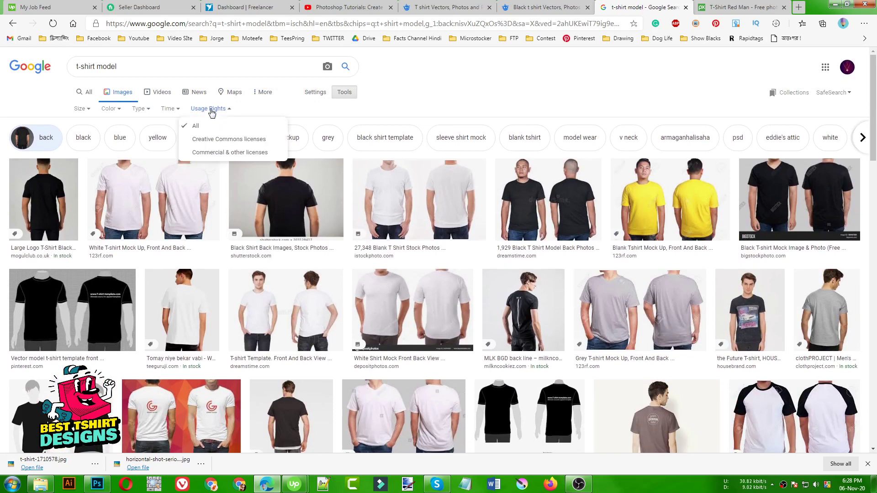
click(211, 141)
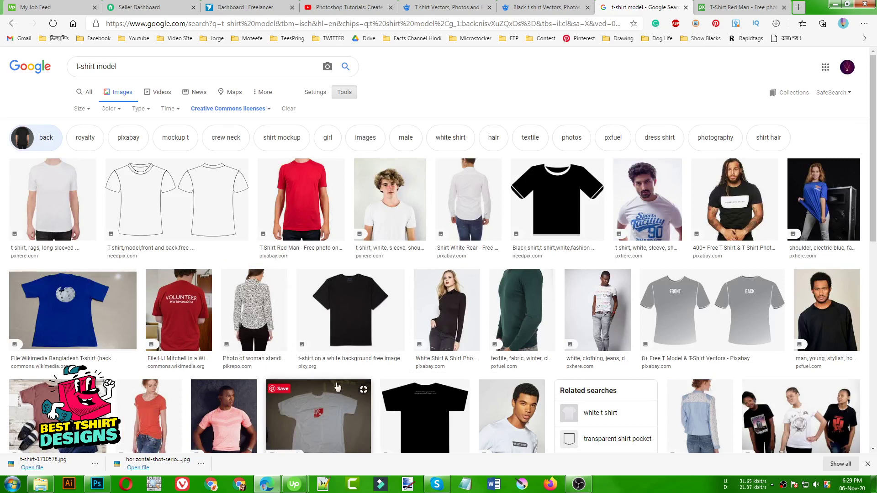
- Open the red T-shirt man photo's Pixabay page from the image results and check its free download sizes
click(298, 190)
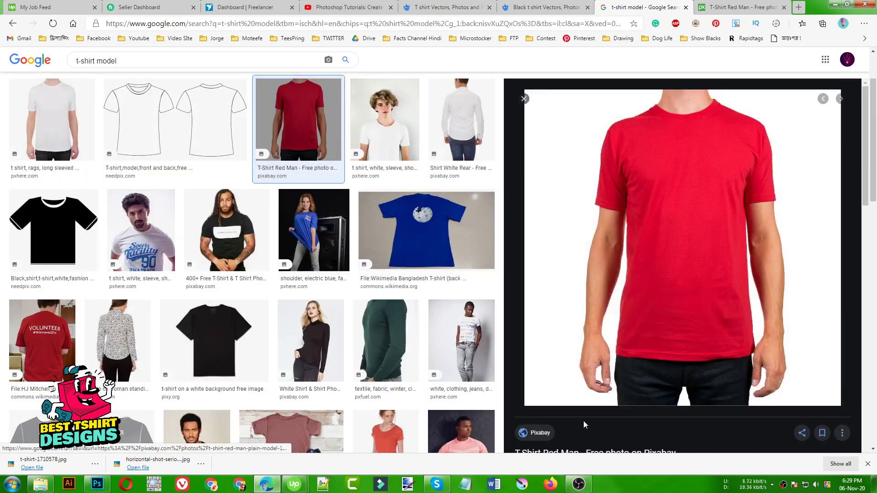
click(625, 287)
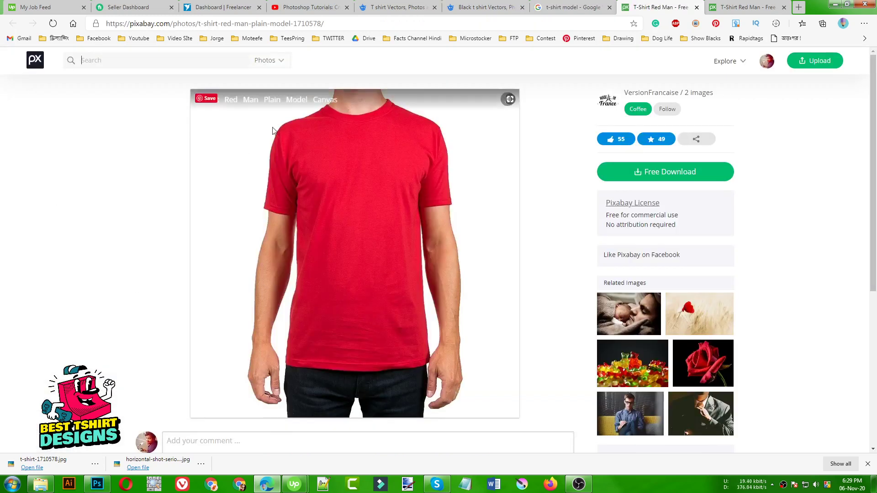
click(689, 174)
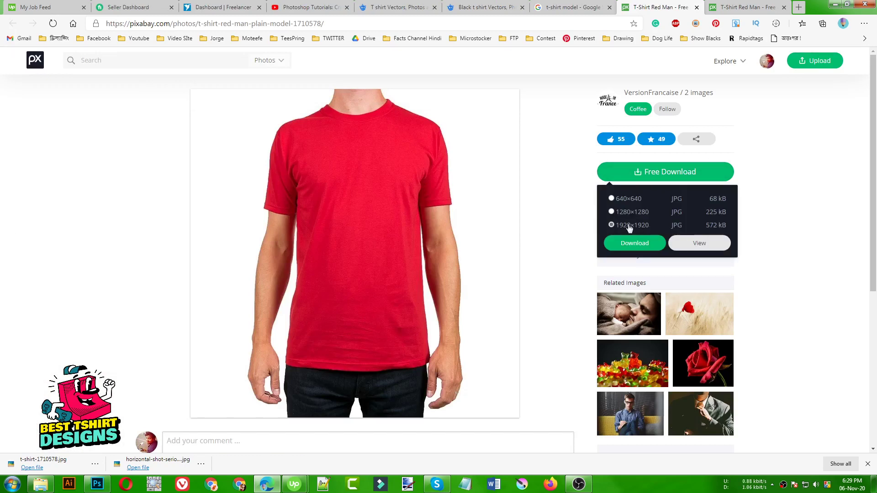
click(62, 230)
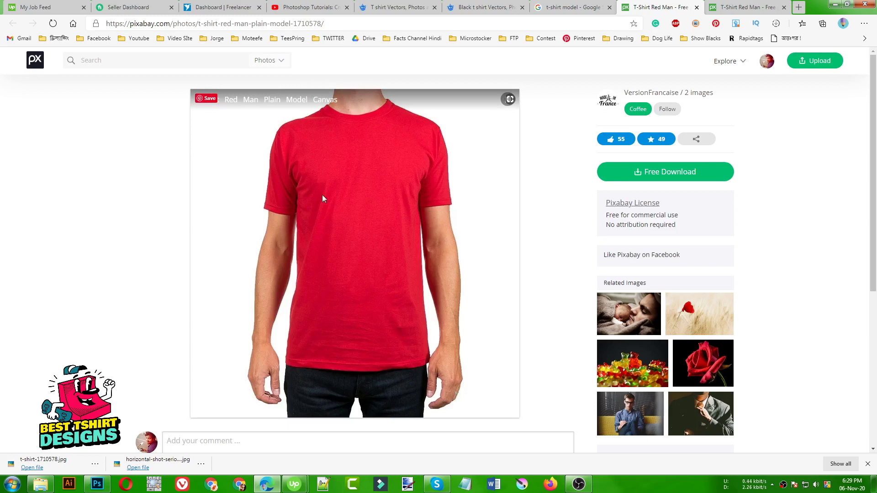
- Preview the curly-haired white T-shirt model and a related white T-shirt photo, and return to the red T-shirt page on Pixabay
click(574, 7)
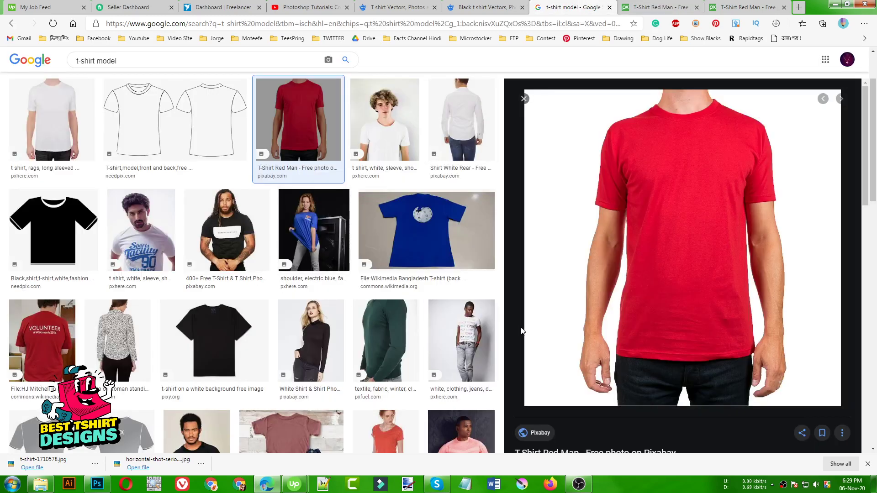
click(386, 123)
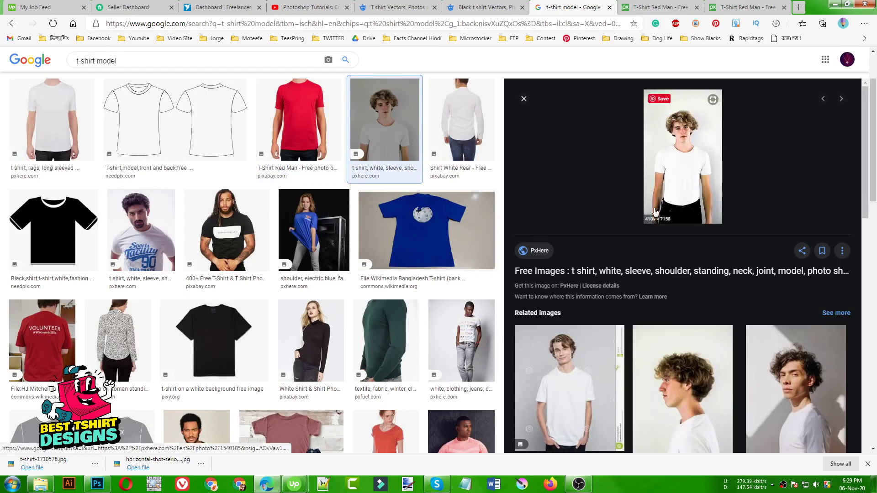
click(569, 388)
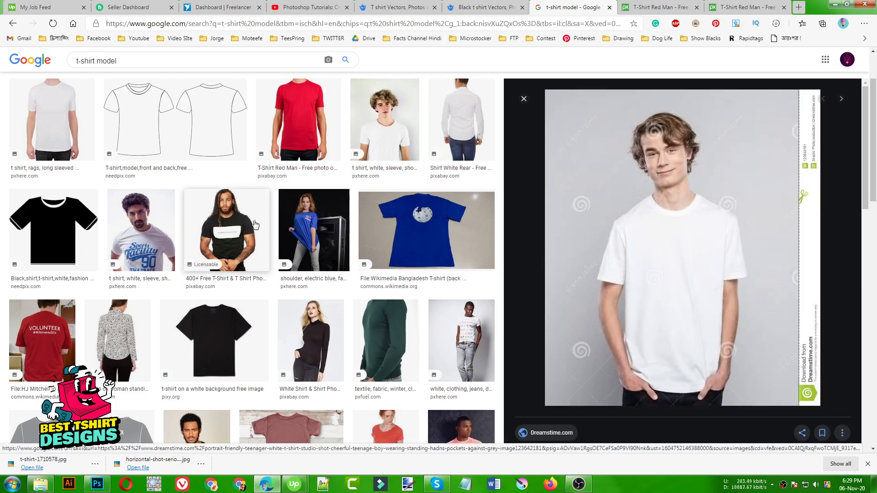
click(622, 9)
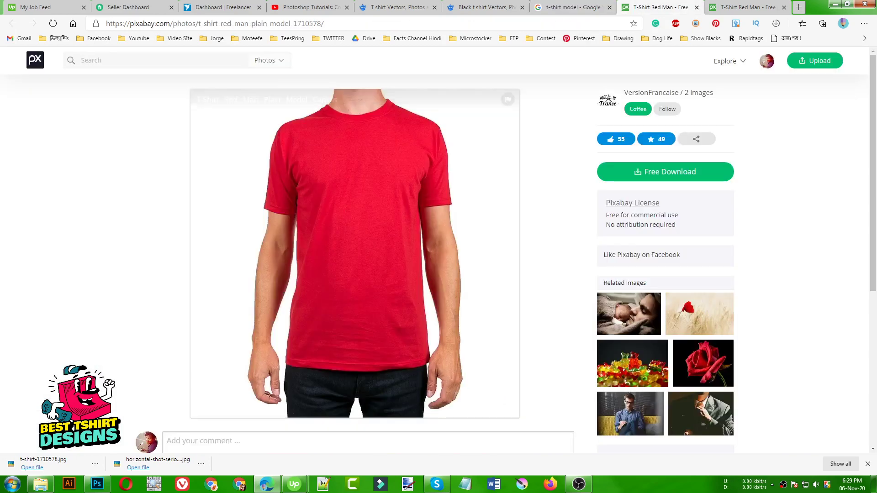
- Switch to Photoshop and resize the red T-shirt image to 2500 × 2500 pixels
click(97, 484)
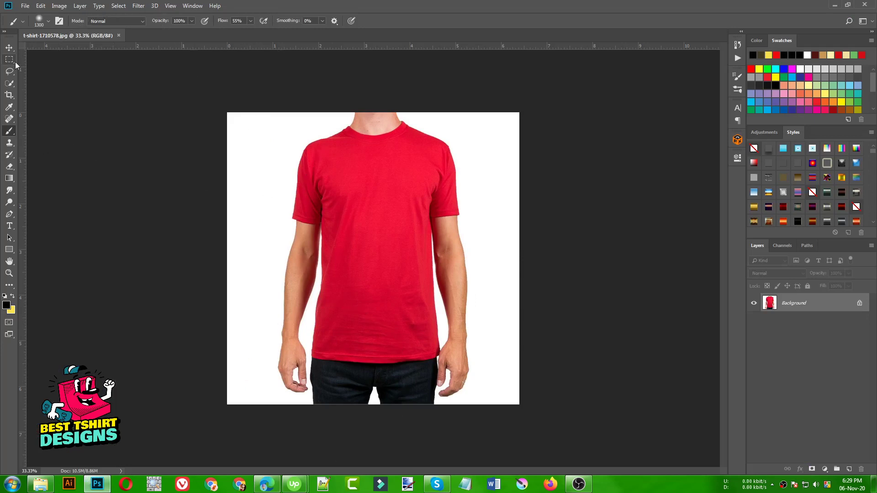
click(9, 47)
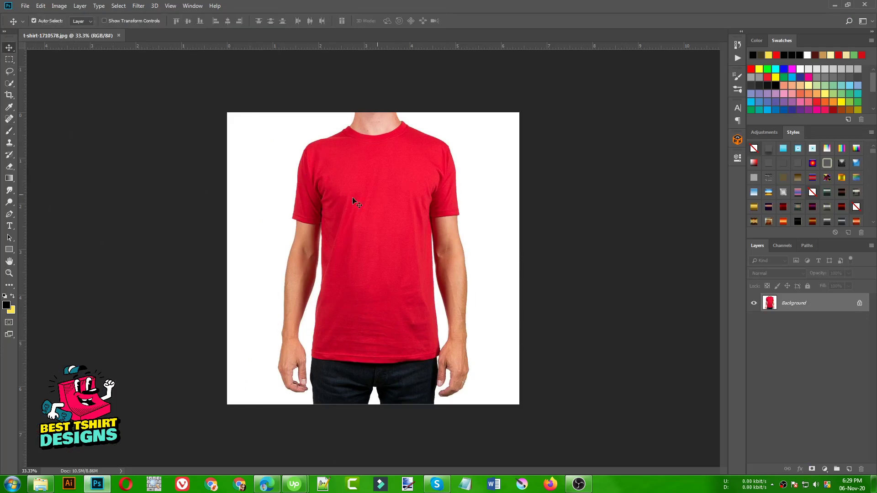
click(60, 7)
click(71, 75)
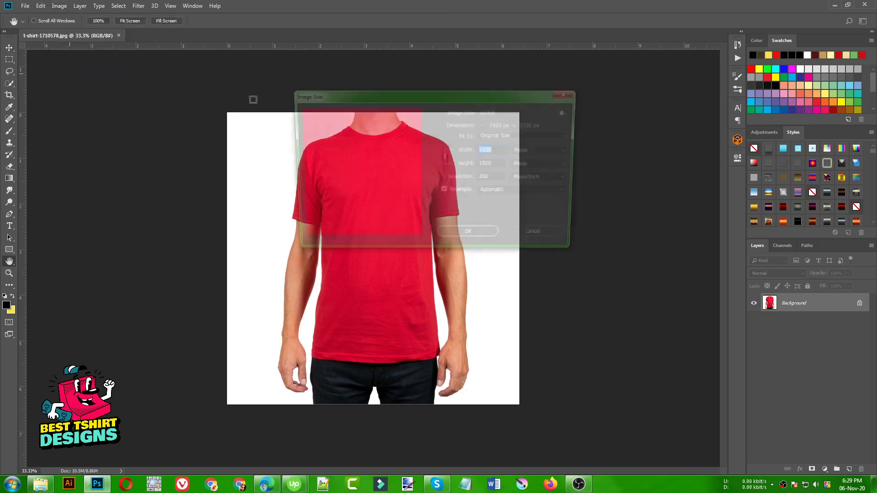
text(2500)
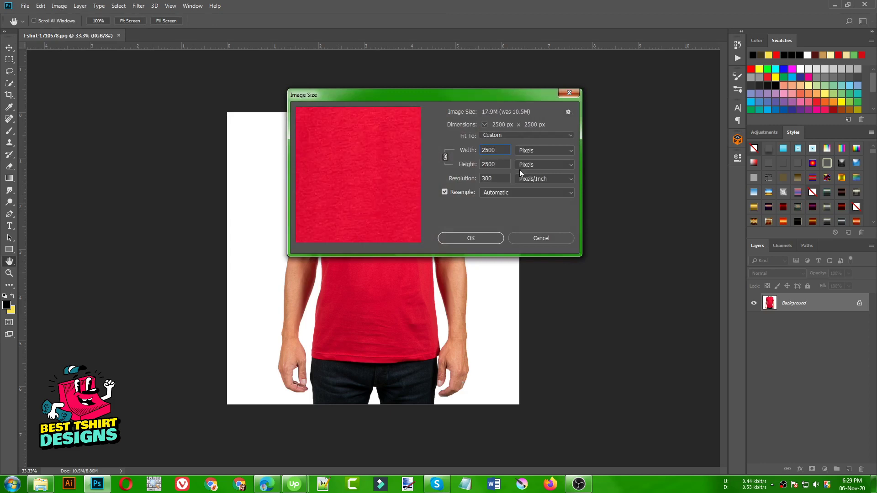
key(Return)
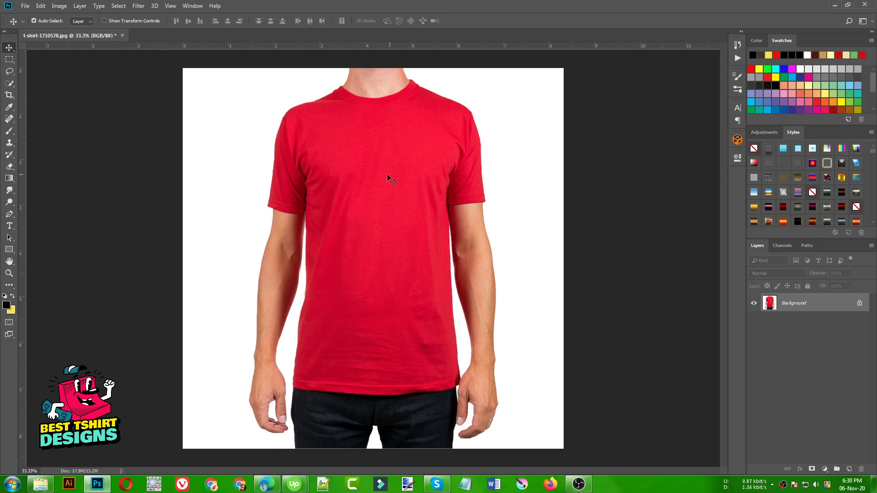
- Switch to the browser and examine Freepik's black t shirt photos, including an enlarged view of the blonde woman in sunglasses
click(267, 484)
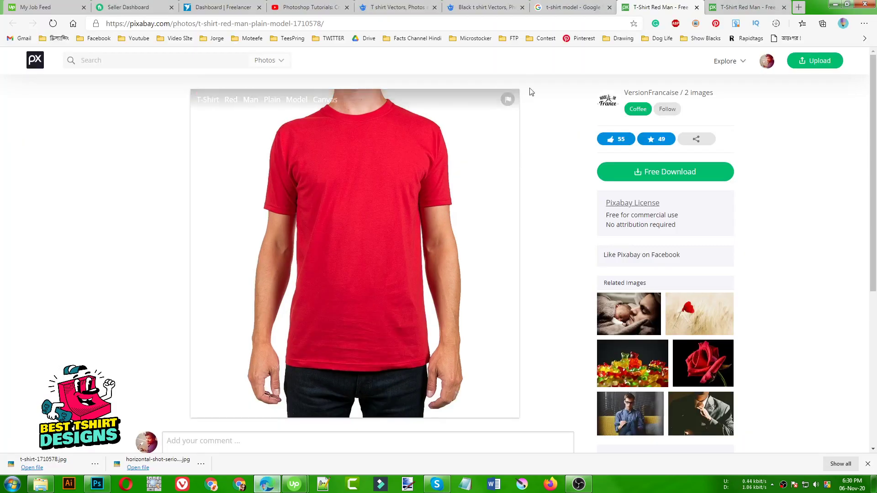
click(483, 7)
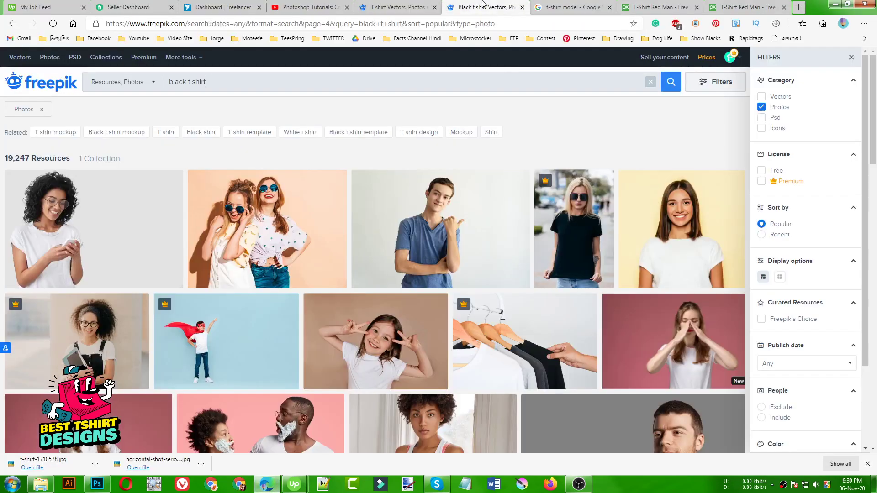
click(574, 222)
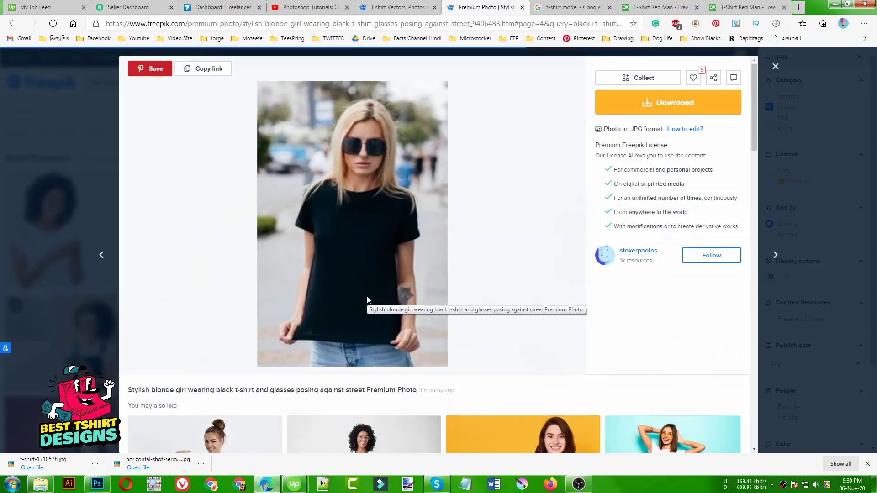
click(368, 298)
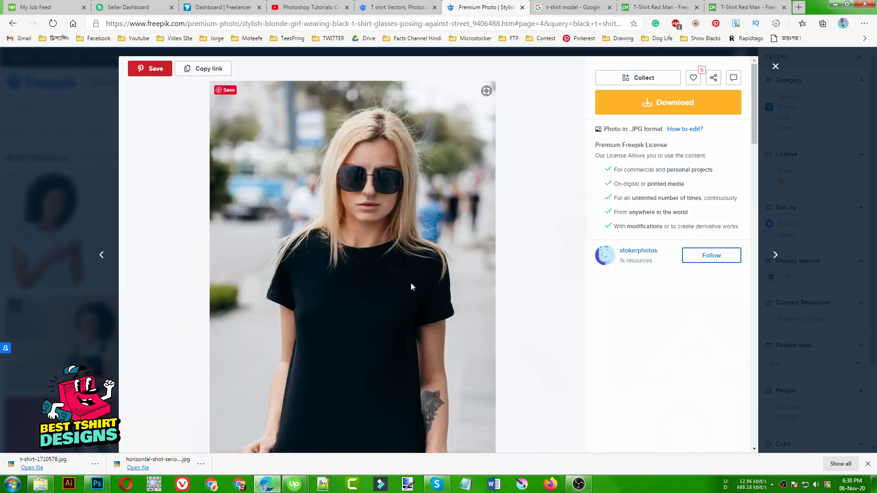
scroll(411, 286, down, 2)
click(58, 183)
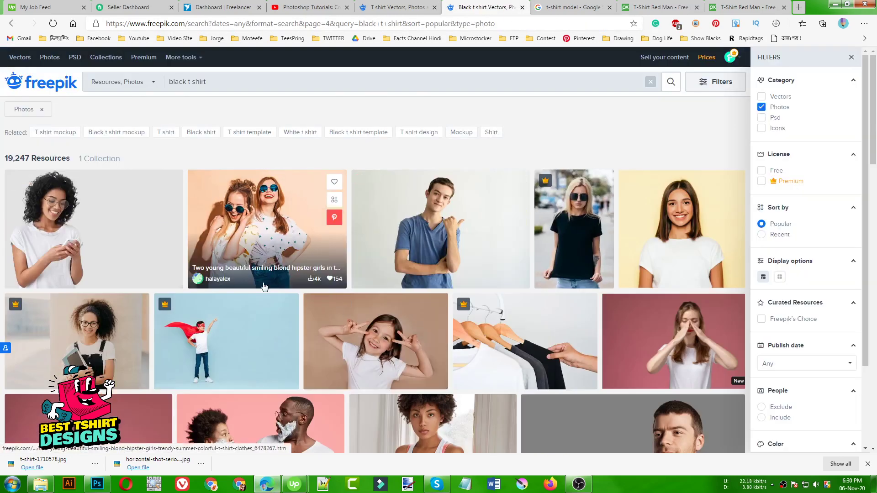
scroll(418, 183, down, 4)
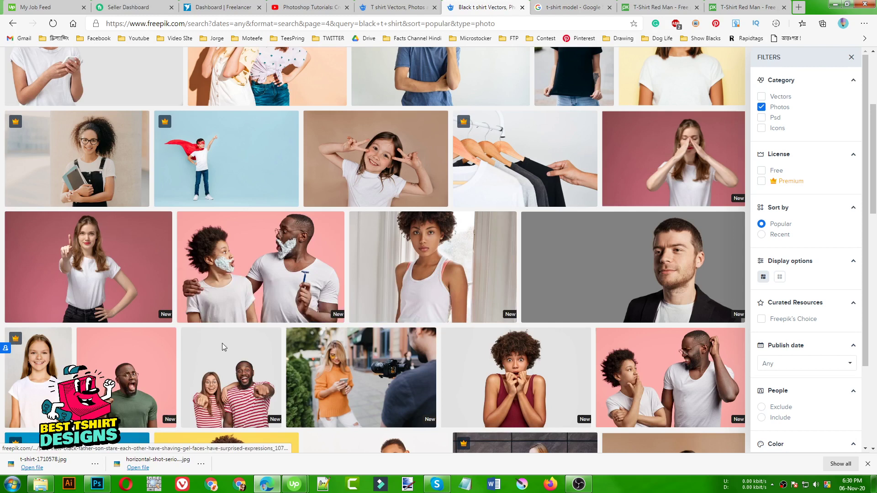
- Switch to Photoshop, unlock the Background layer, and open the OSD hotkey display as a shorter window
click(98, 484)
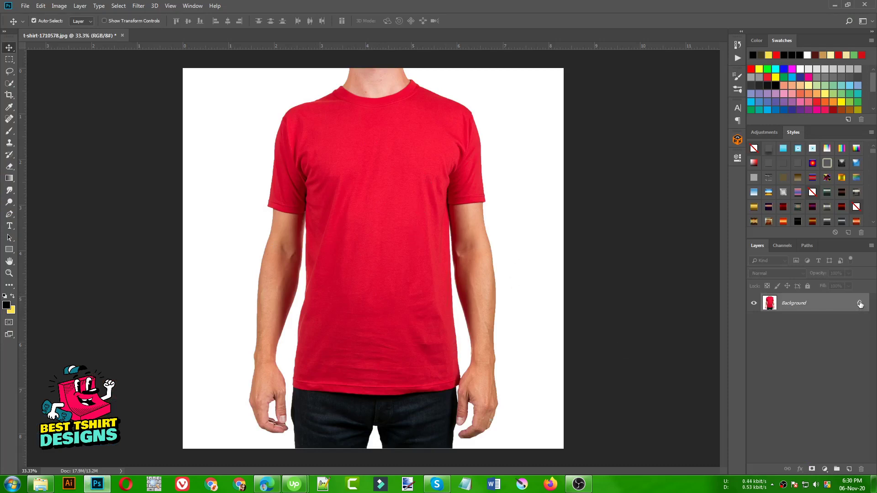
click(859, 304)
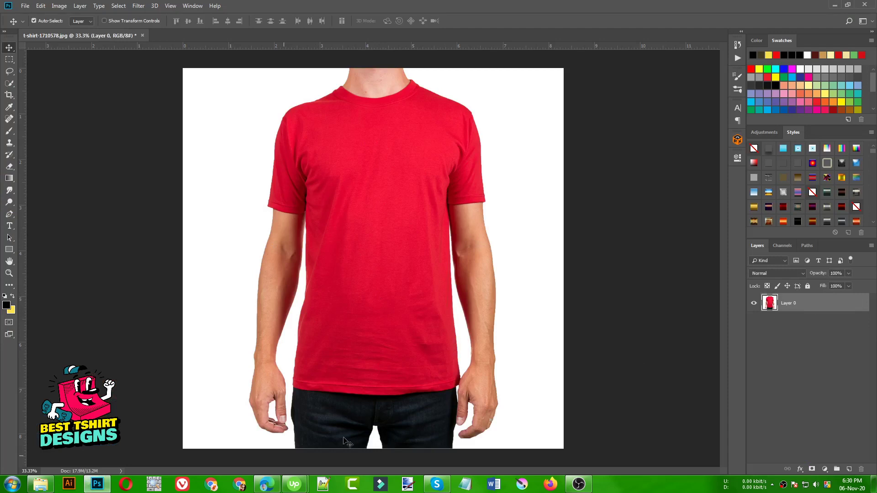
click(152, 485)
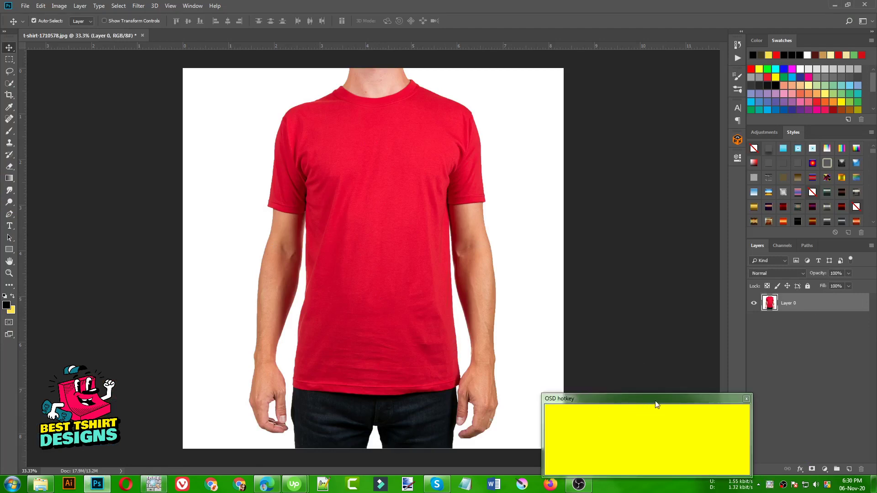
drag(656, 401, 655, 425)
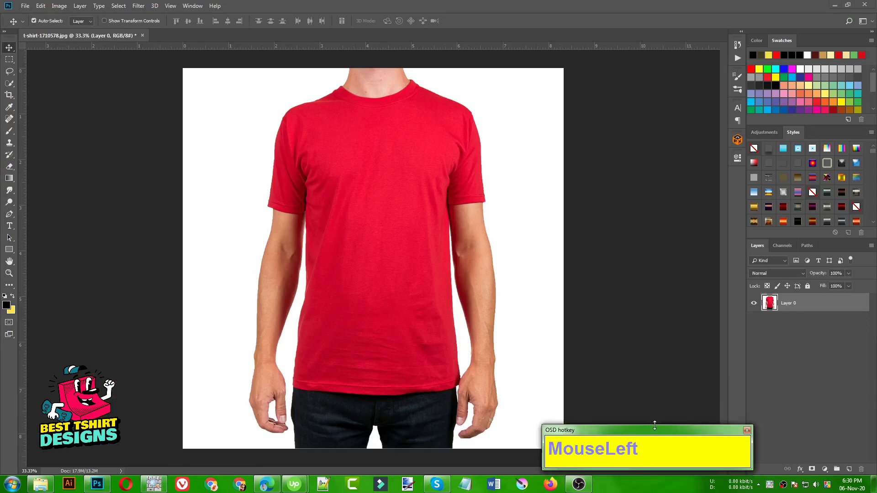
- Duplicate Layer 0 and hide the original layer
key(ctrl+j)
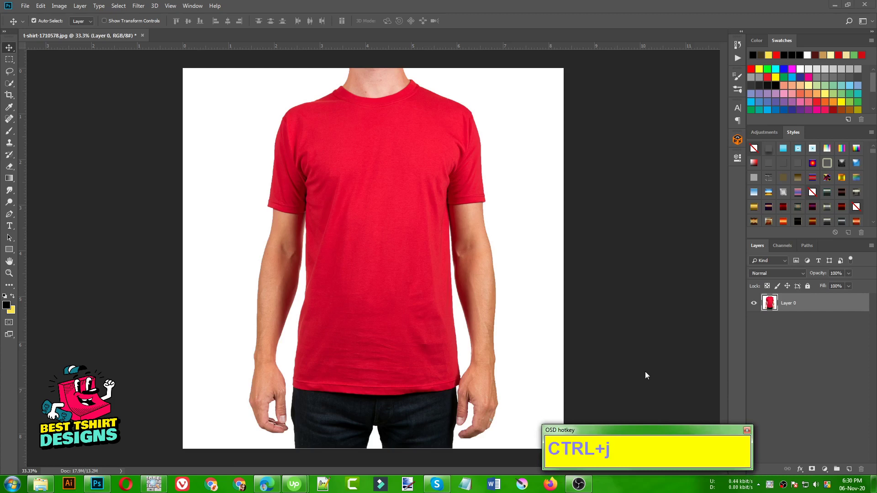
click(645, 372)
click(793, 308)
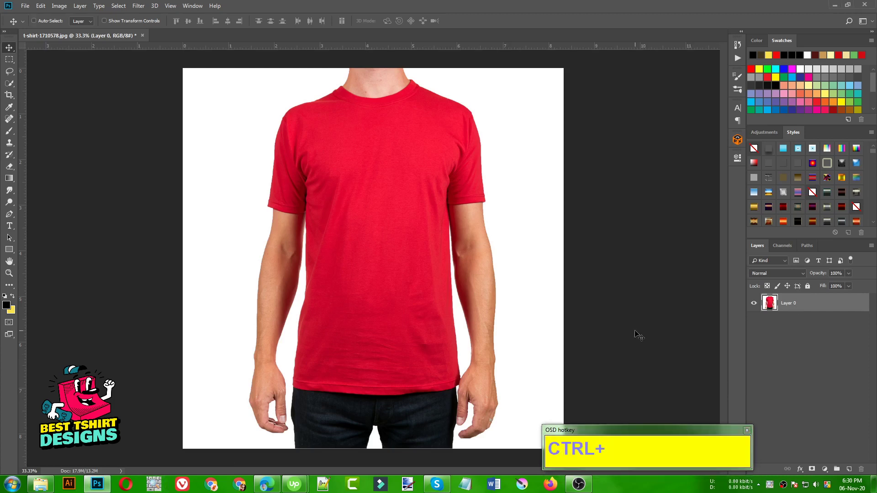
key(ctrl+j)
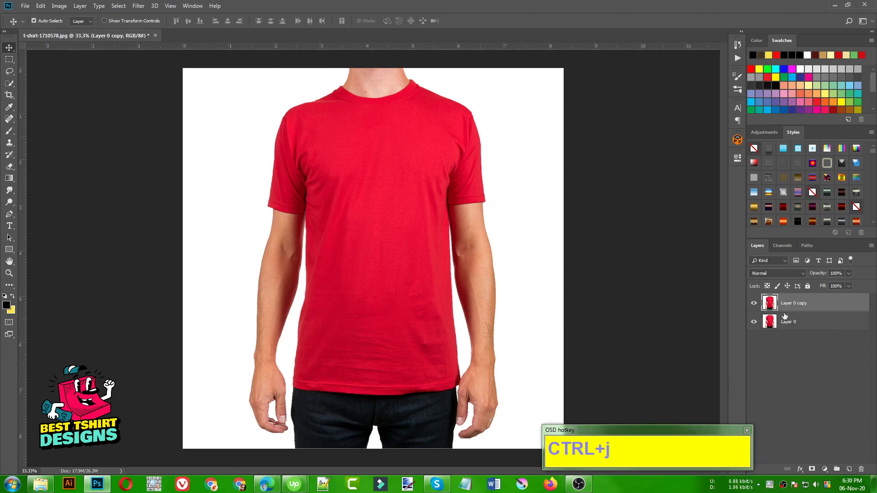
click(755, 321)
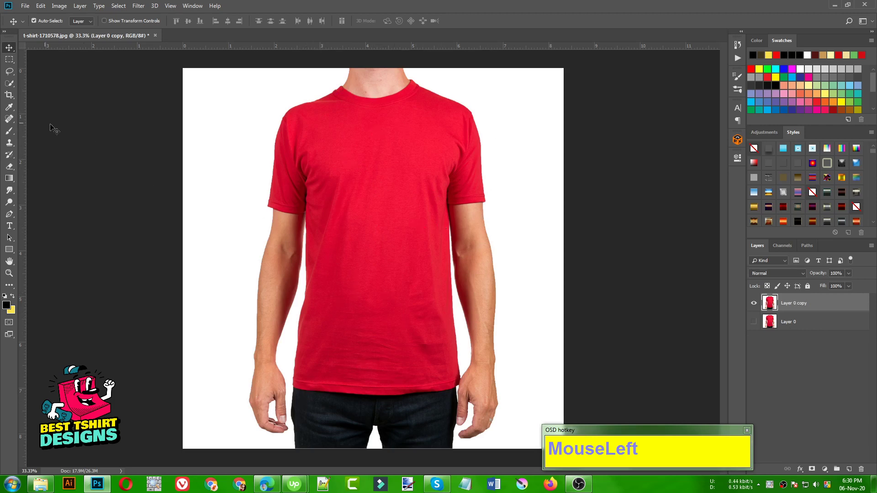
- Select the whole red shirt on Layer 0 copy with the Quick Selection tool
drag(12, 86, 36, 86)
alt+scroll(426, 169, up, 4)
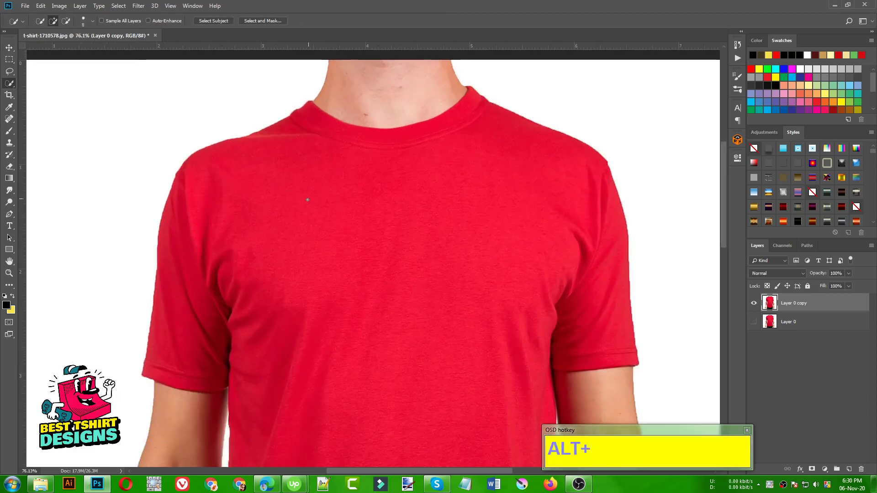
mouse_move(323, 194)
mouse_down()
mouse_move(299, 141)
mouse_move(390, 168)
mouse_move(344, 157)
mouse_move(491, 159)
mouse_move(458, 155)
mouse_up()
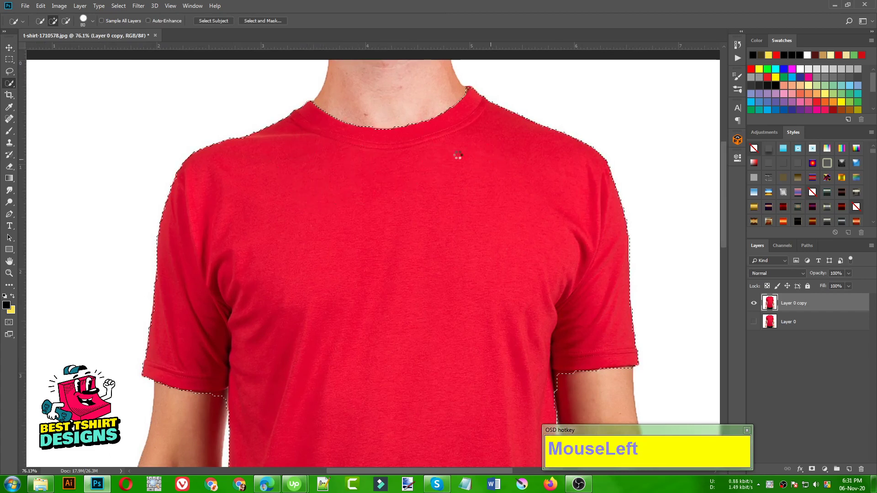
scroll(329, 276, down, 2)
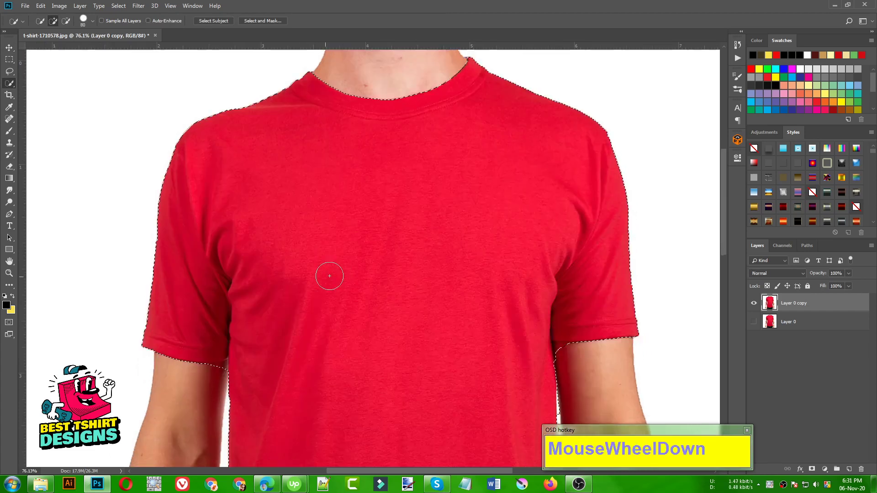
scroll(329, 275, down, 2)
alt+scroll(337, 266, down, 4)
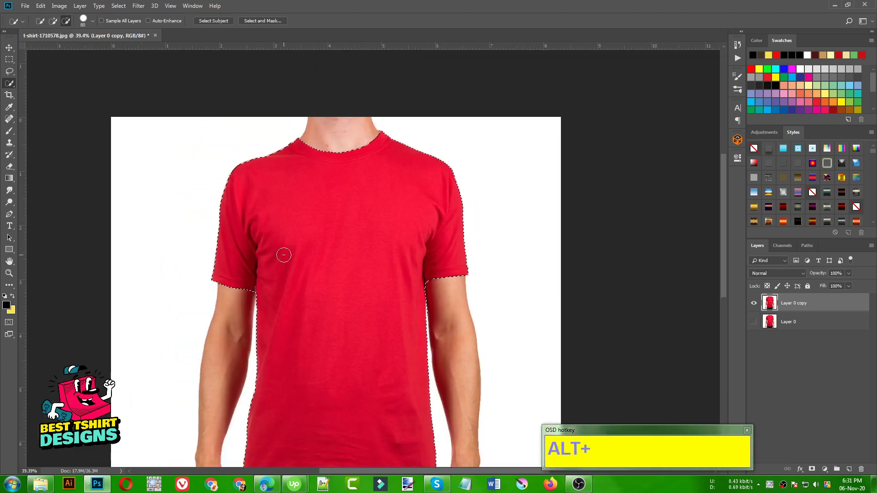
alt+scroll(284, 255, down, 1)
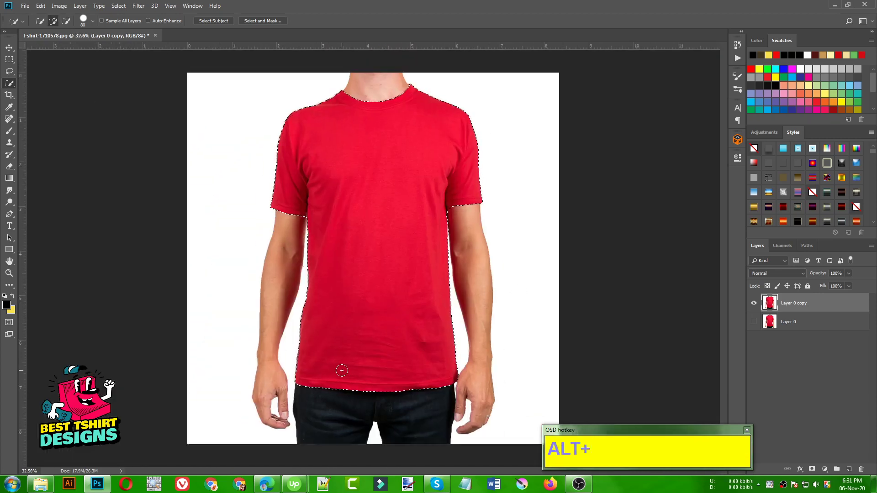
- Subtract the shadowed arm area under the sleeve on the photo's right side from the shirt selection, using a size 10 brush
alt+scroll(470, 378, up, 6)
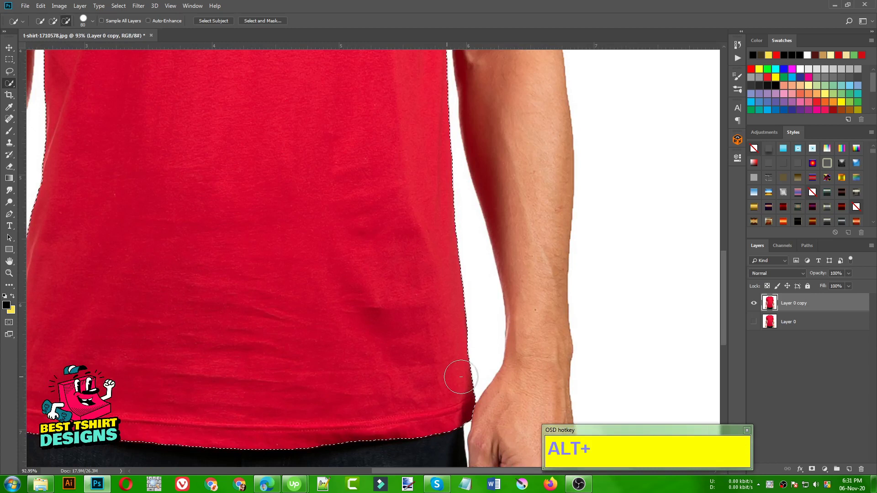
alt+scroll(460, 378, down, 4)
scroll(350, 243, up, 1)
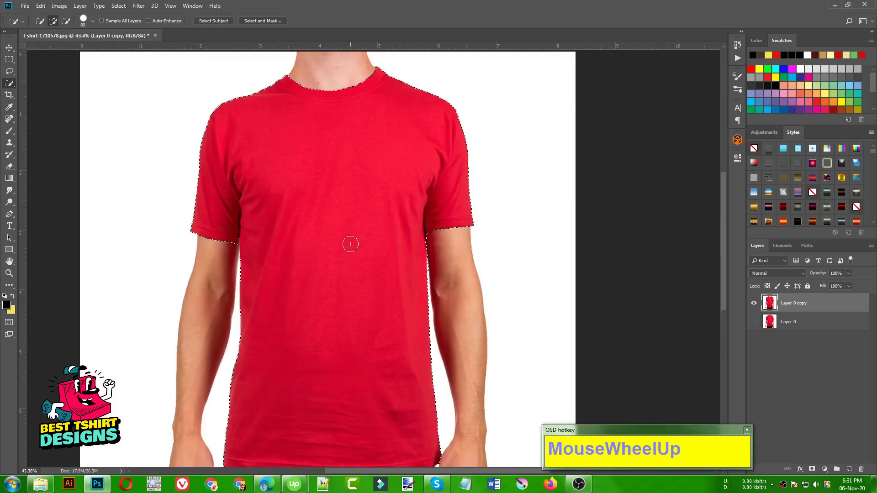
scroll(350, 243, up, 1)
alt+scroll(456, 298, up, 5)
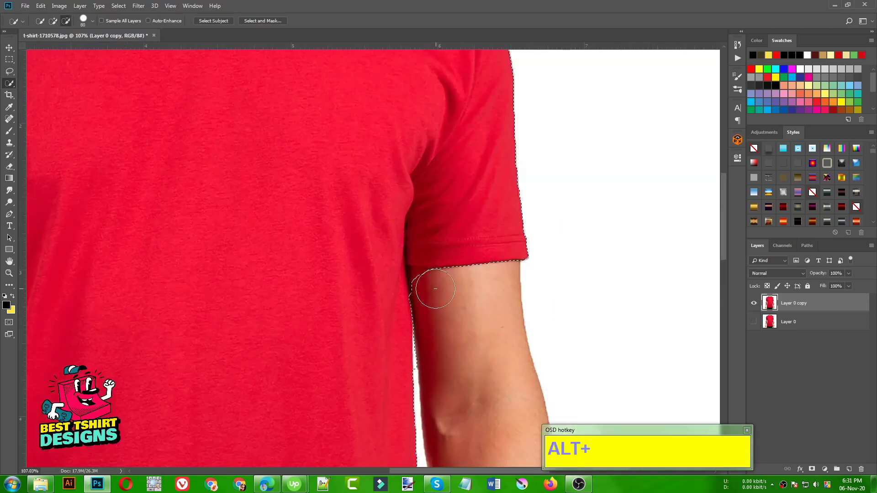
alt+scroll(435, 288, up, 4)
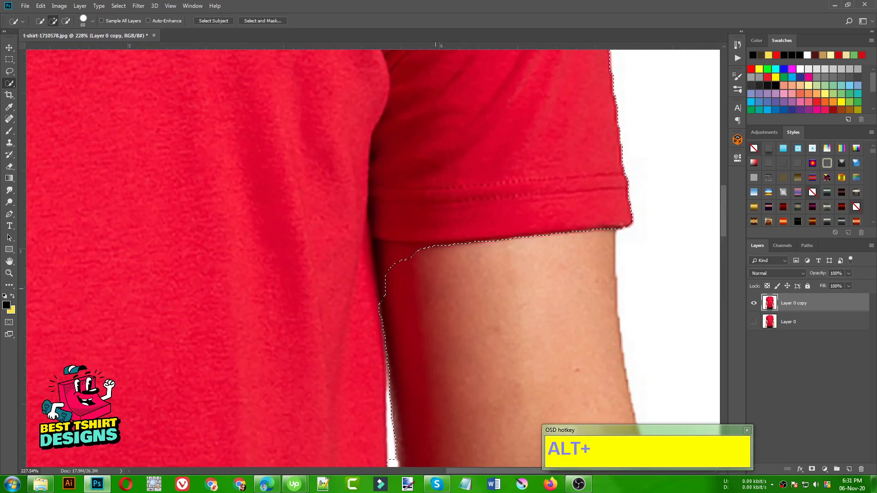
key(bracketleft)
key(bracketleft)
key(alt)
mouse_move(430, 252)
mouse_down()
mouse_move(379, 249)
mouse_move(393, 318)
mouse_move(409, 333)
mouse_up()
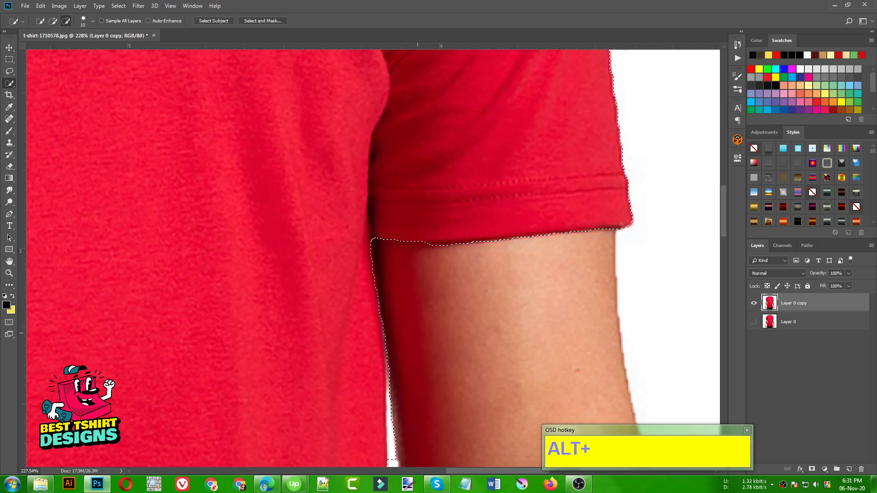
- Subtract the white gap between the shirt's side edge and the arm below that sleeve from the selection
scroll(443, 279, down, 1)
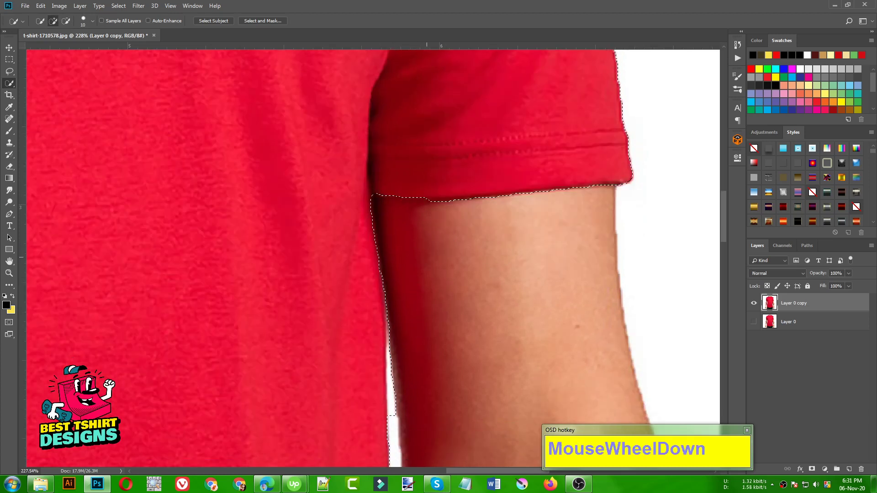
scroll(422, 291, down, 1)
mouse_move(397, 359)
mouse_down()
mouse_move(407, 253)
mouse_move(405, 262)
mouse_move(392, 257)
mouse_move(394, 304)
mouse_up()
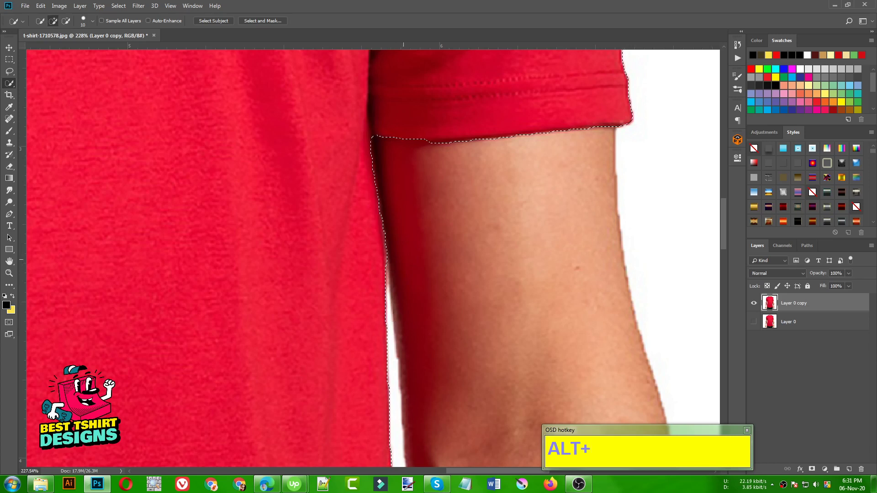
scroll(465, 251, down, 5)
scroll(451, 205, up, 3)
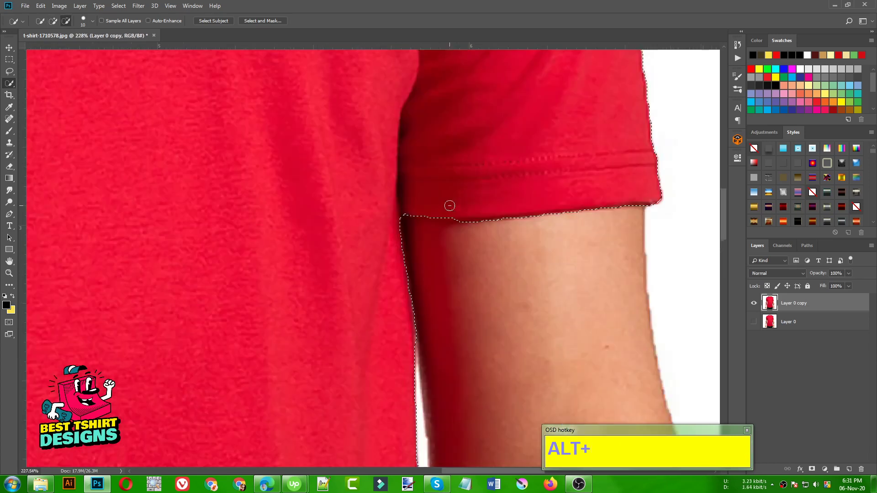
scroll(457, 231, down, 3)
scroll(494, 234, down, 2)
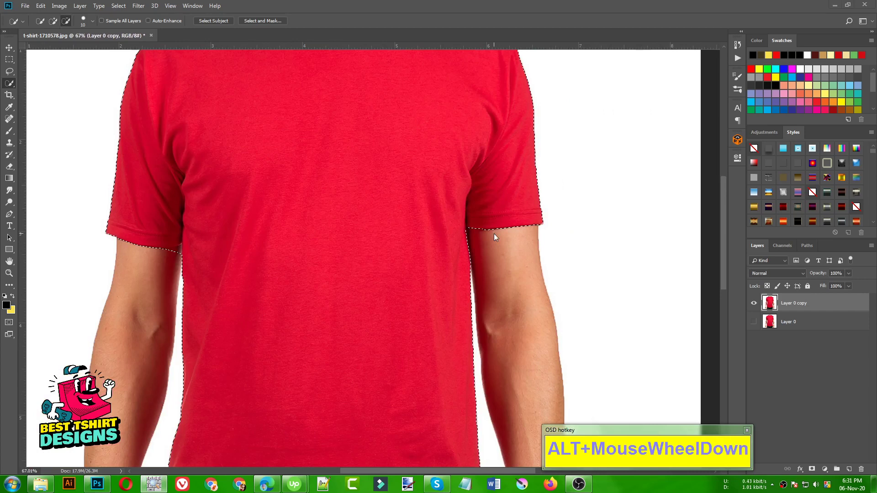
- Subtract the arm shadow under the sleeve on the photo's left side, undo the stray added stroke, and keep the hotkey display running
click(441, 279)
scroll(173, 250, up, 4)
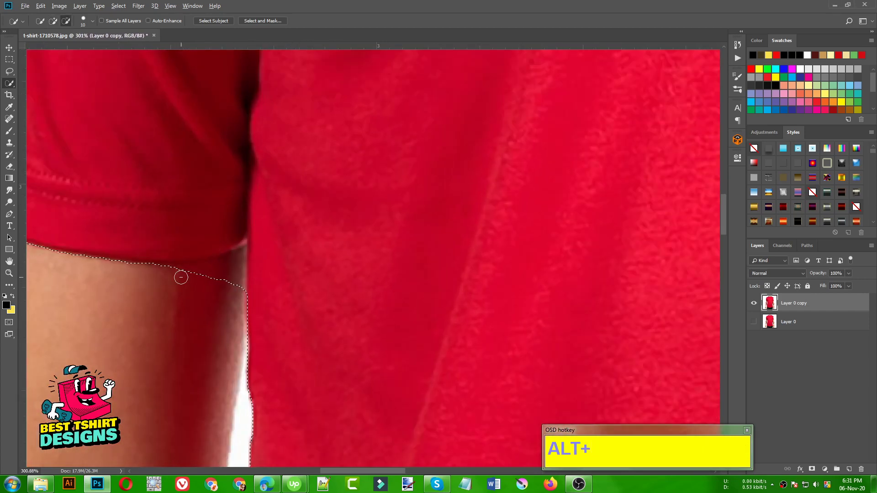
mouse_move(180, 276)
alt+mouse_down()
mouse_move(240, 257)
mouse_move(234, 319)
alt+mouse_up()
alt+click(187, 271)
click(180, 303)
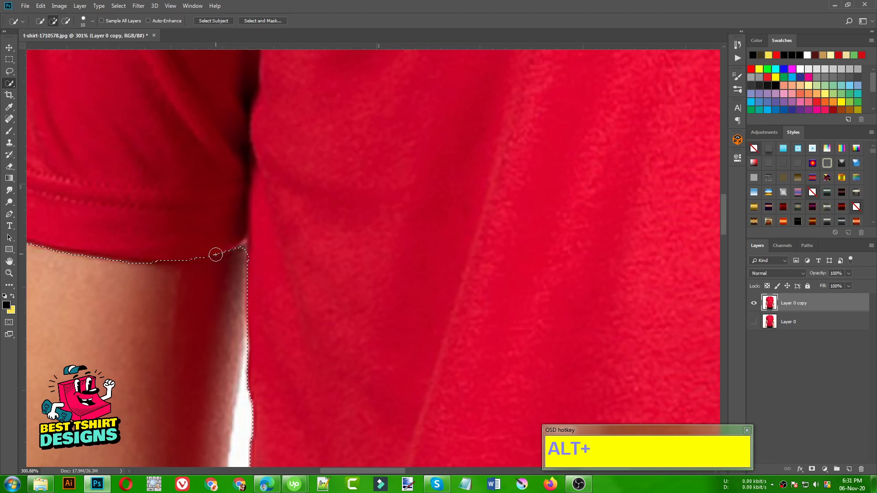
drag(211, 244, 211, 284)
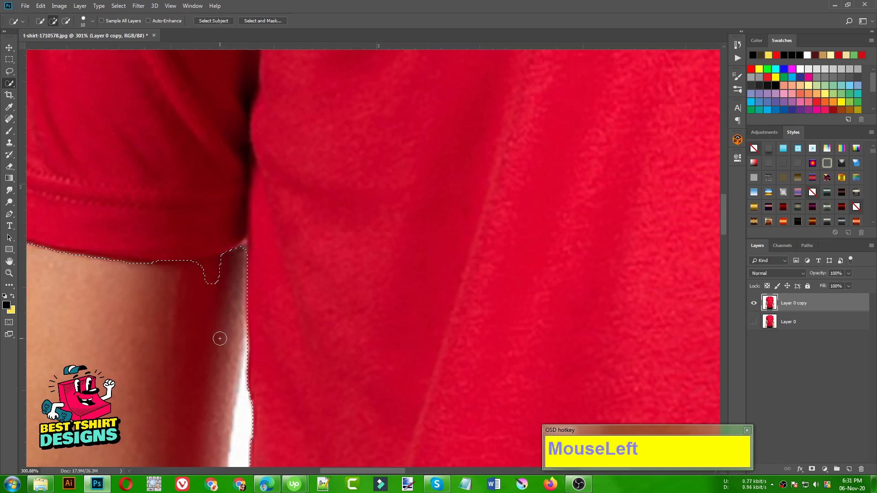
key(ctrl+z)
scroll(220, 336, down, 5)
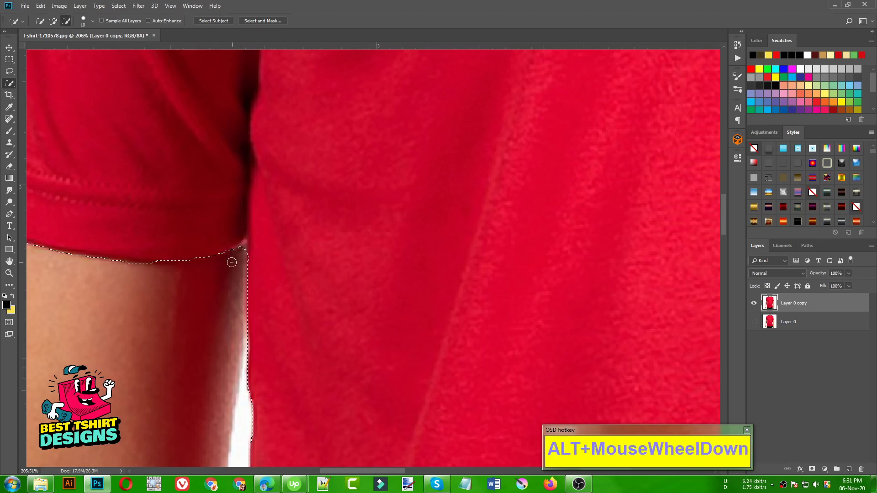
scroll(361, 266, down, 4)
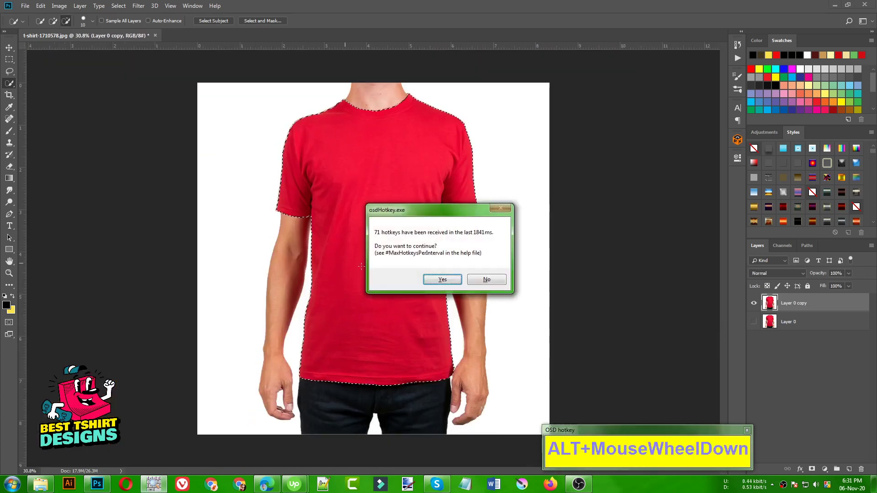
click(442, 279)
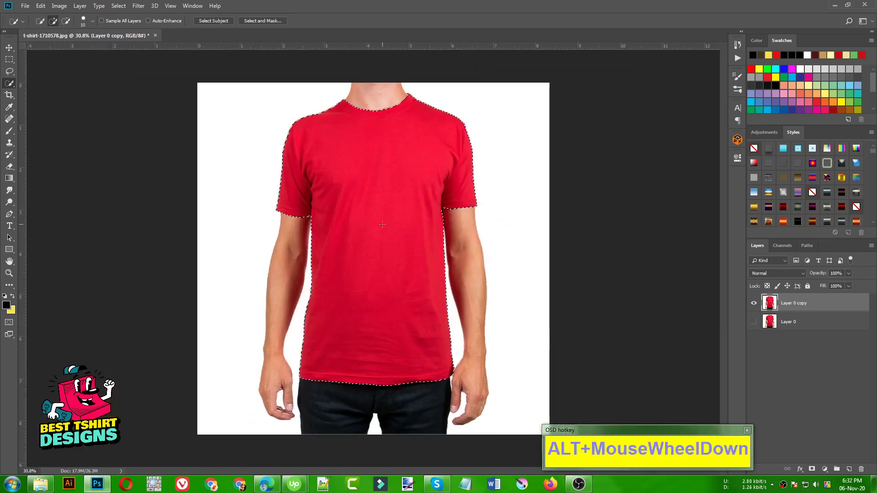
- Copy the selected shirt to a new layer and check the cutout by hiding and reshowing Layer 0 copy
key(ctrl)
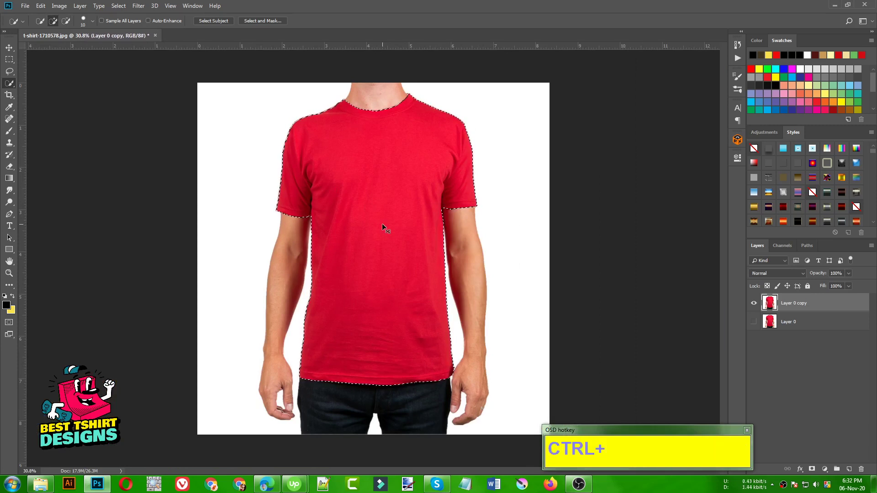
key(ctrl+j)
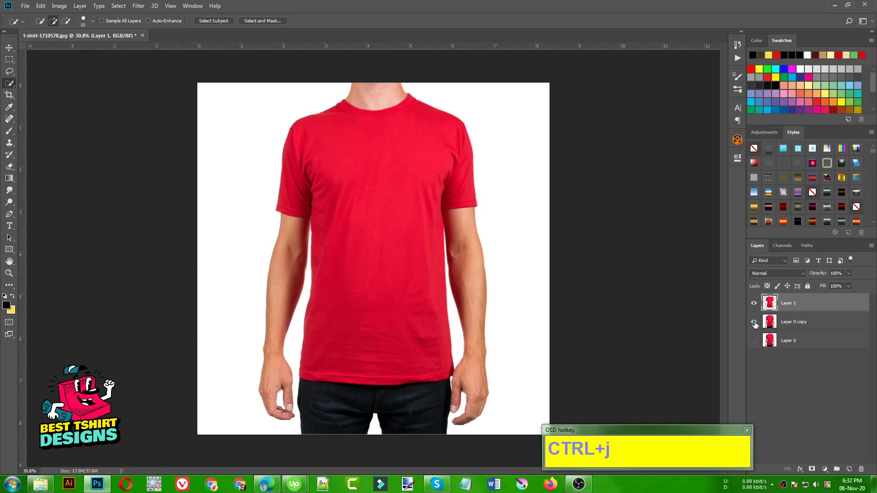
click(753, 322)
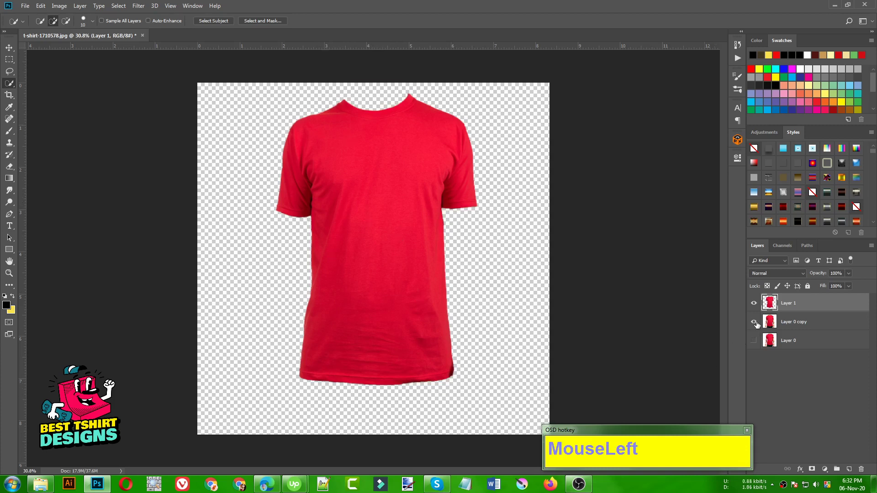
click(754, 322)
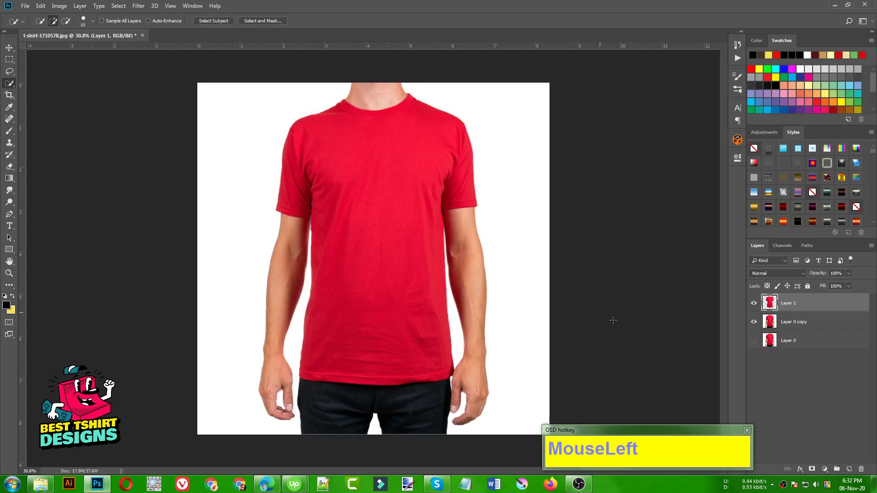
- Activate the Move tool, select Layer 1, and shift the OSD hotkey window slightly away from the layer controls
key(v)
scroll(448, 138, up, 1)
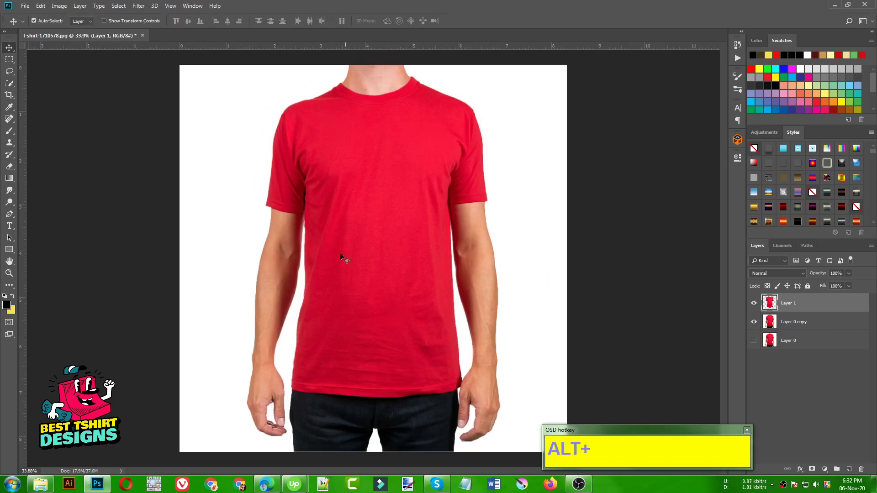
scroll(440, 262, up, 1)
click(633, 290)
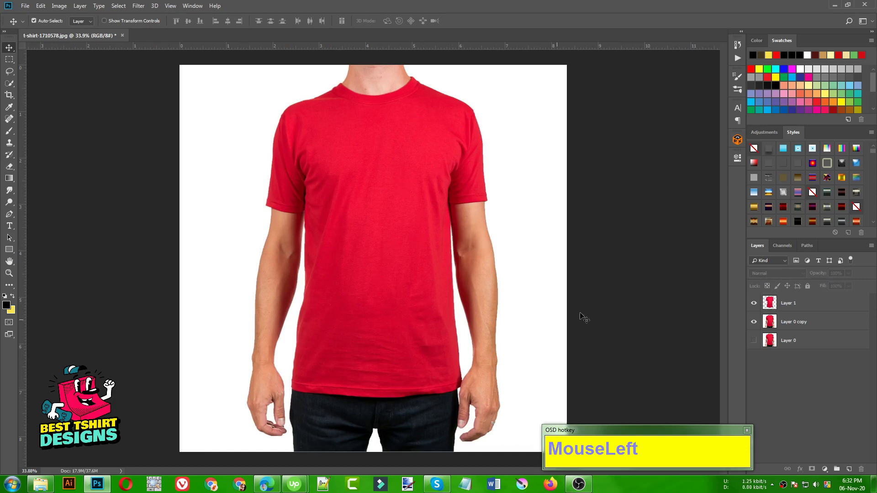
click(786, 306)
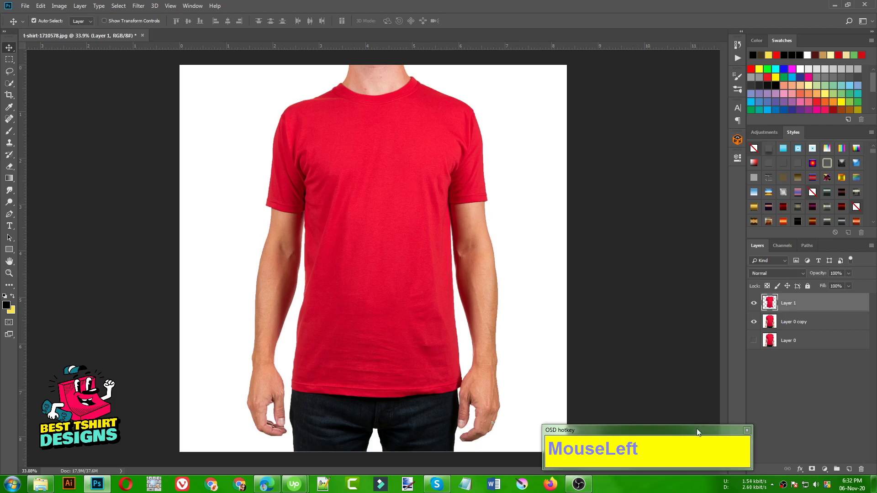
drag(697, 429, 676, 429)
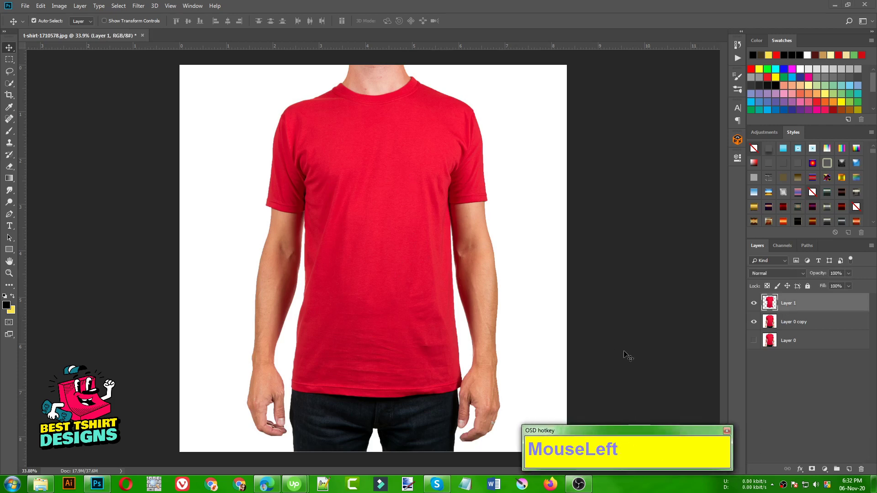
- Add a Black & White adjustment layer with the Default preset and clip it to Layer 1
click(824, 469)
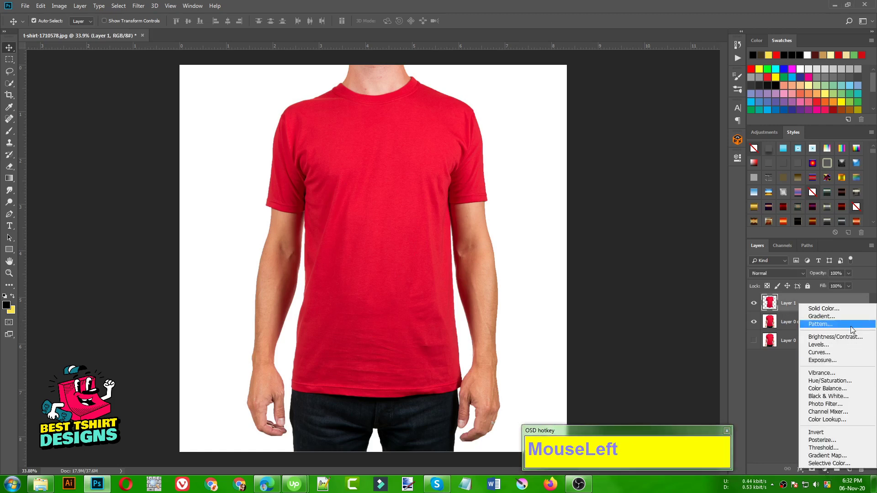
click(824, 398)
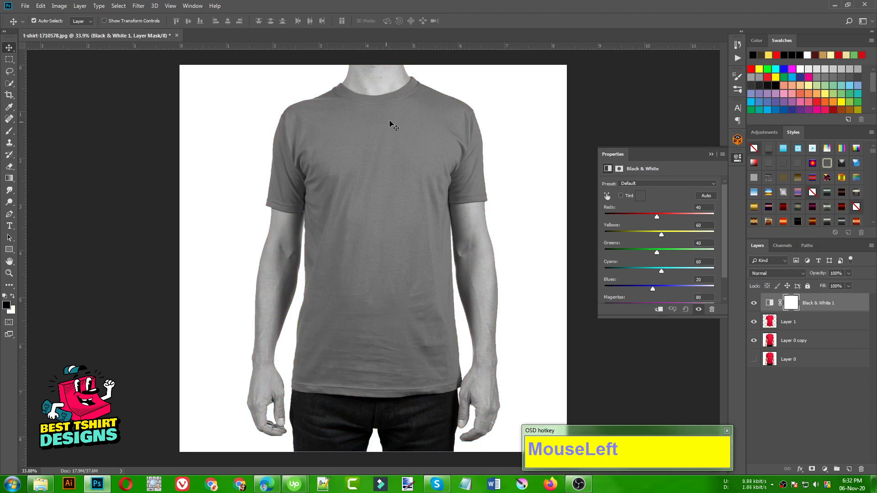
click(660, 310)
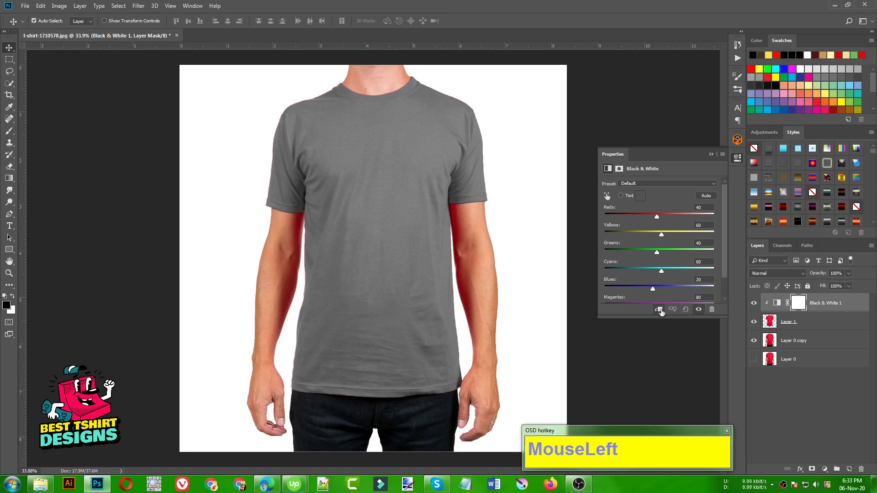
click(737, 160)
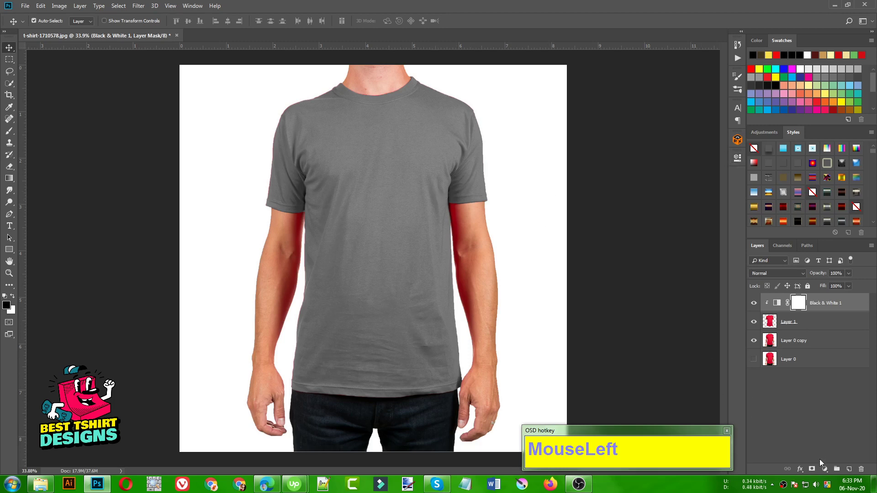
- Add a Levels adjustment layer above Black & White 1 and clip it to the shirt layer
click(824, 470)
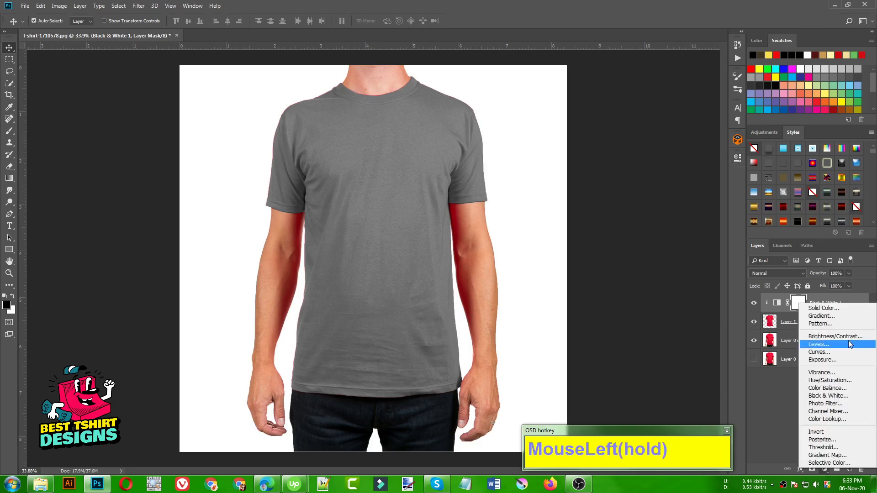
click(820, 344)
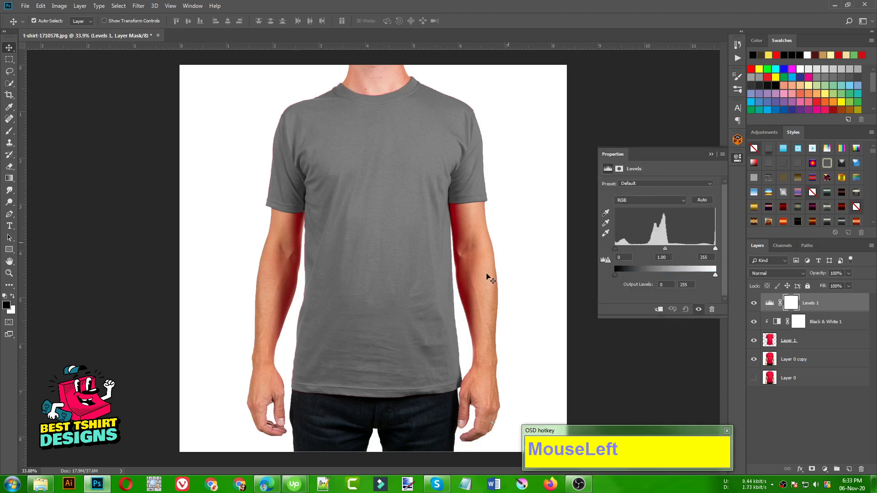
click(659, 310)
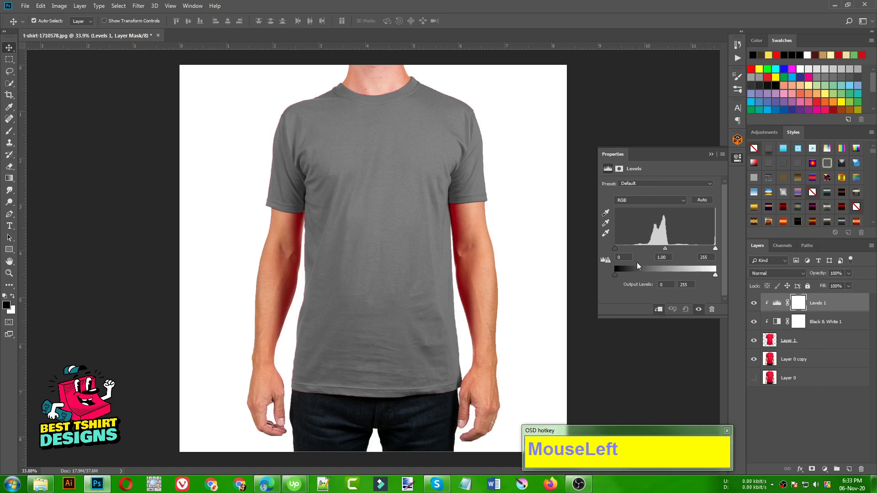
- Darken the shirt in Levels 1 by setting the midtone input to 0.76 and the white input to 223
mouse_move(665, 249)
mouse_down()
mouse_move(672, 249)
mouse_move(657, 251)
mouse_move(667, 251)
mouse_up()
scroll(404, 160, up, 3)
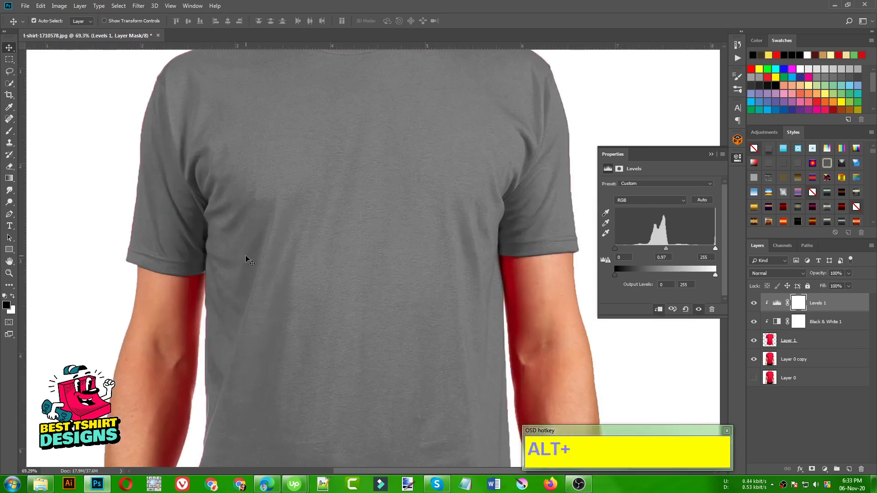
drag(713, 247, 667, 252)
alt+scroll(284, 245, down, 3)
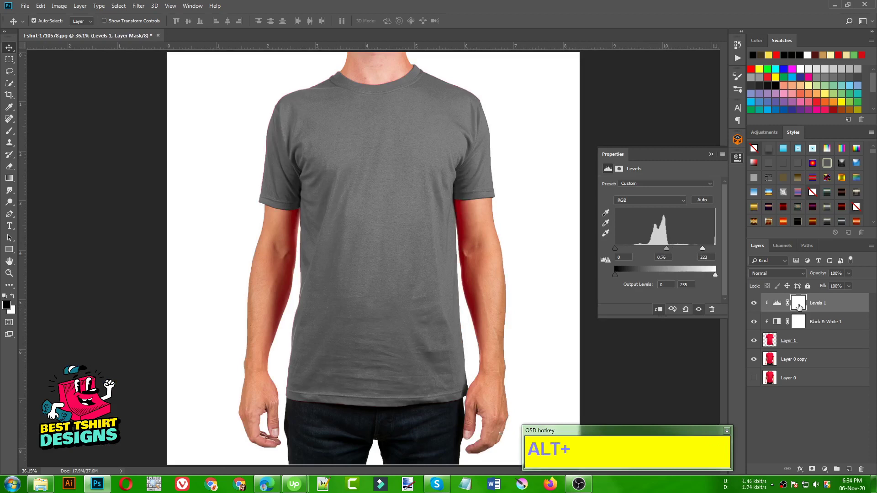
click(739, 160)
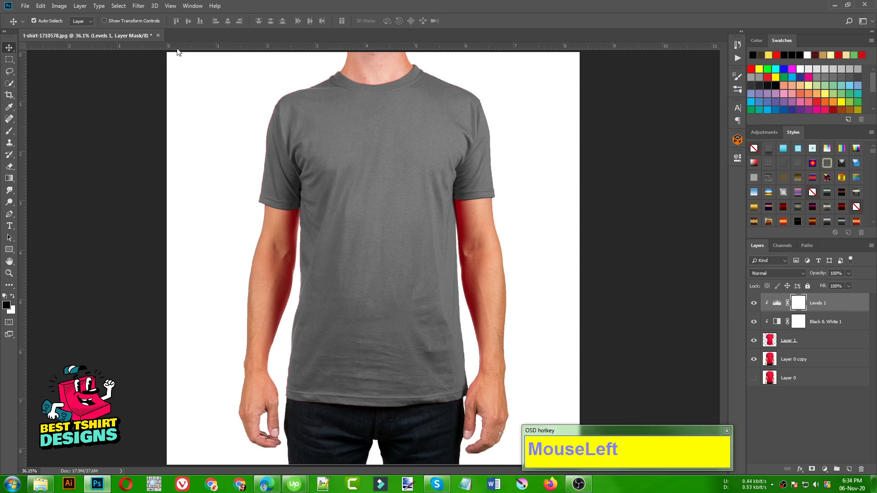
click(138, 7)
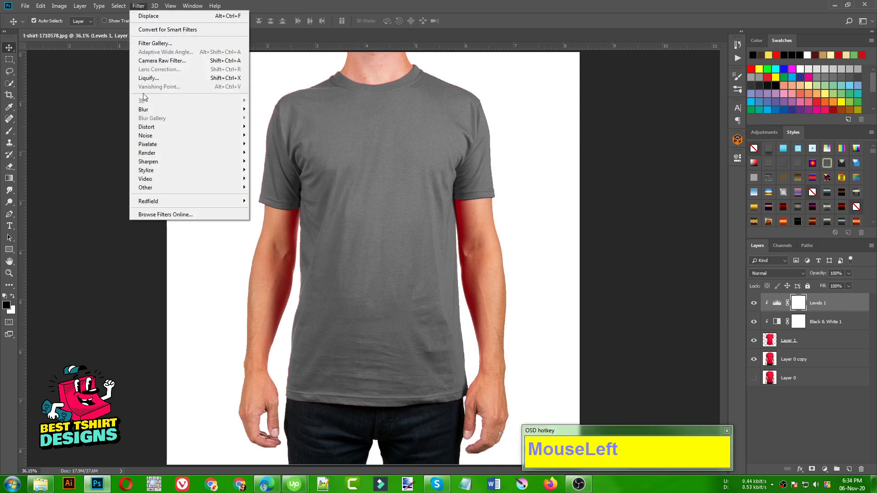
mouse_move(175, 110)
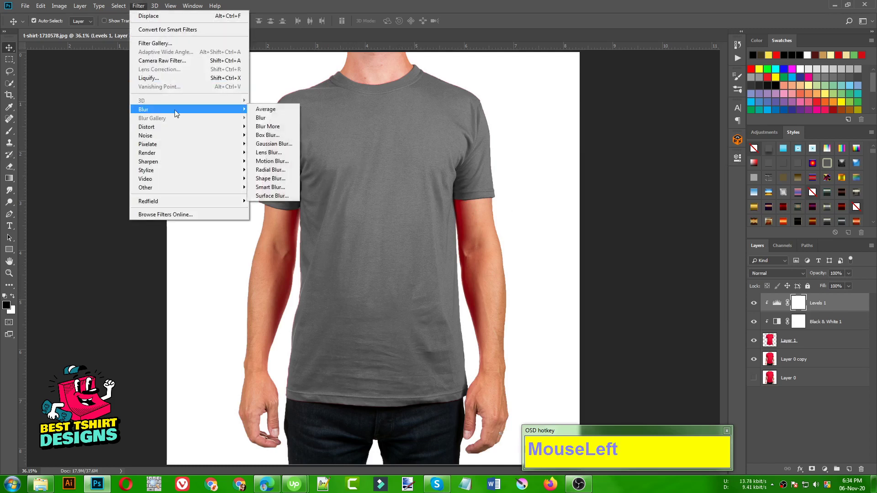
click(270, 144)
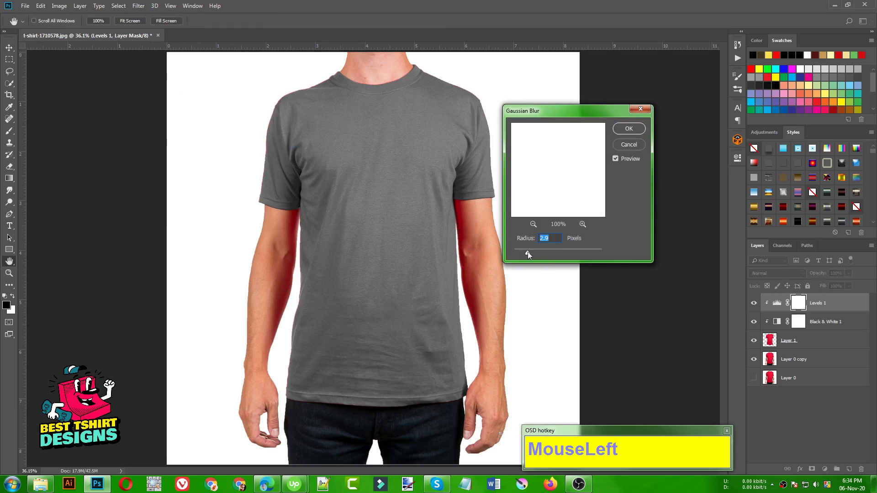
mouse_move(528, 253)
mouse_down()
mouse_move(547, 254)
mouse_move(527, 254)
mouse_up()
click(625, 146)
- Select the Layer 1 shirt cutout and soften its fabric texture with a slight Gaussian Blur
click(785, 341)
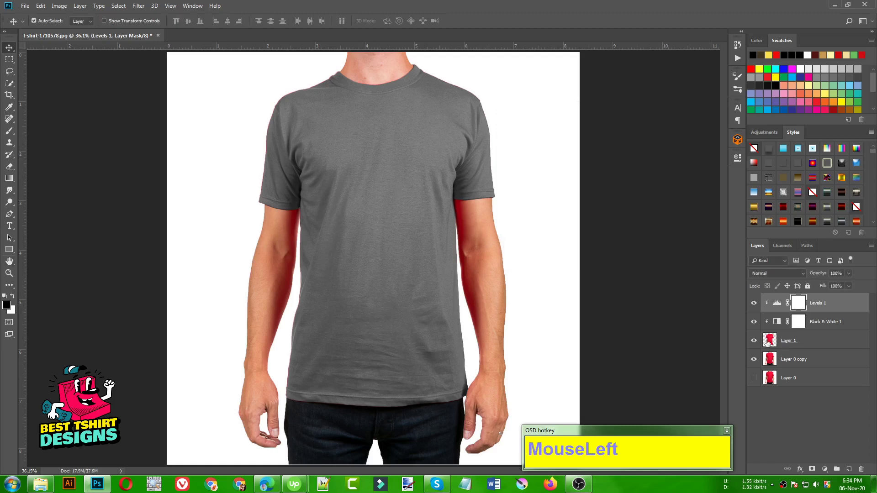
click(768, 342)
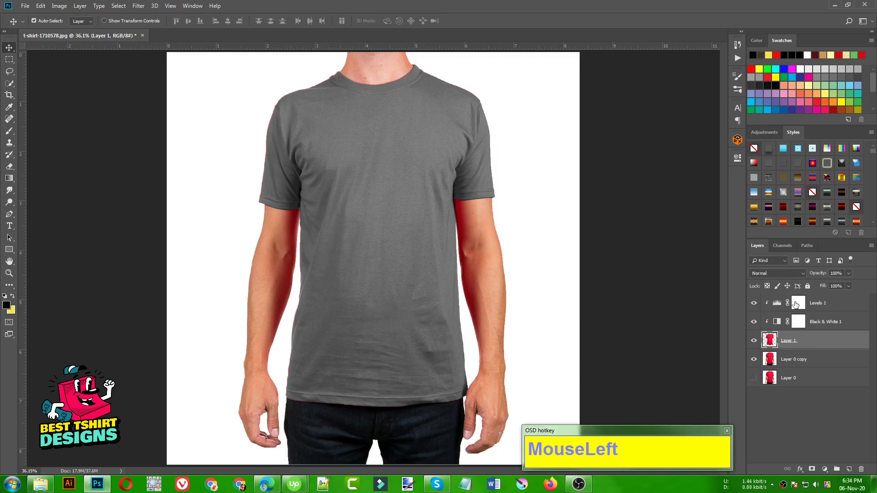
alt+scroll(405, 87, up, 4)
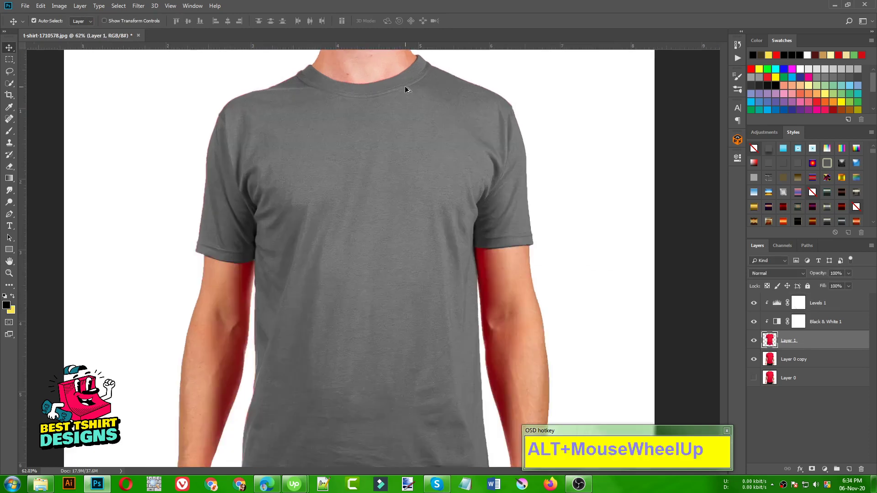
click(139, 6)
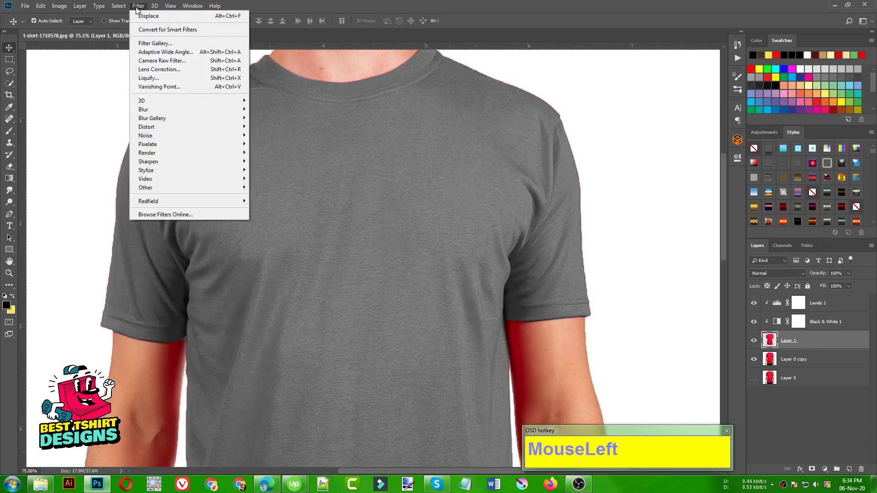
mouse_move(152, 109)
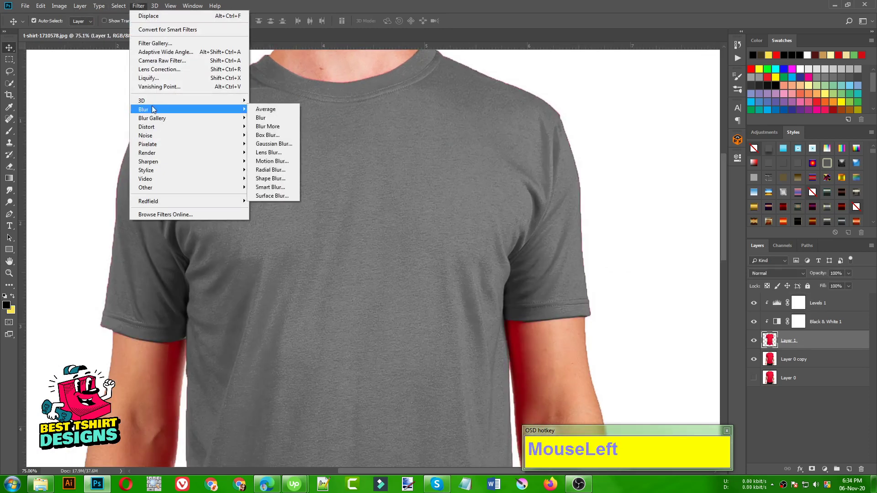
click(274, 143)
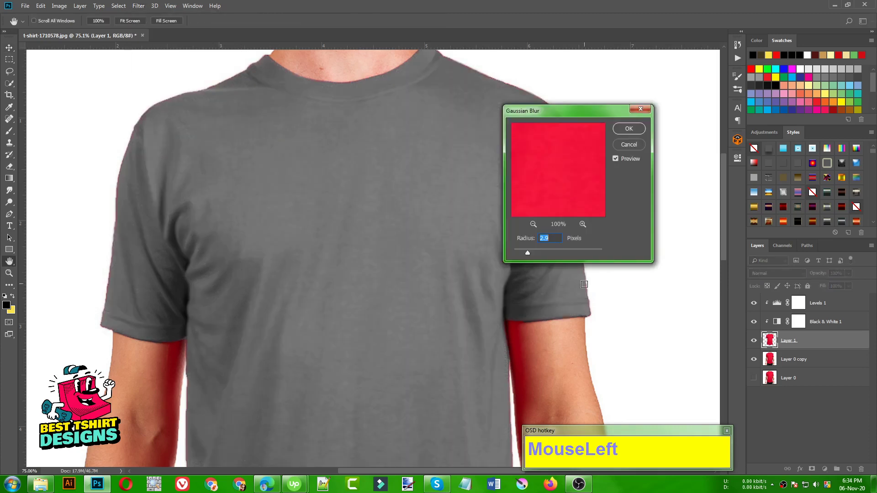
mouse_move(527, 252)
mouse_down()
mouse_move(546, 253)
mouse_move(522, 257)
mouse_up()
click(628, 129)
alt+scroll(287, 203, down, 5)
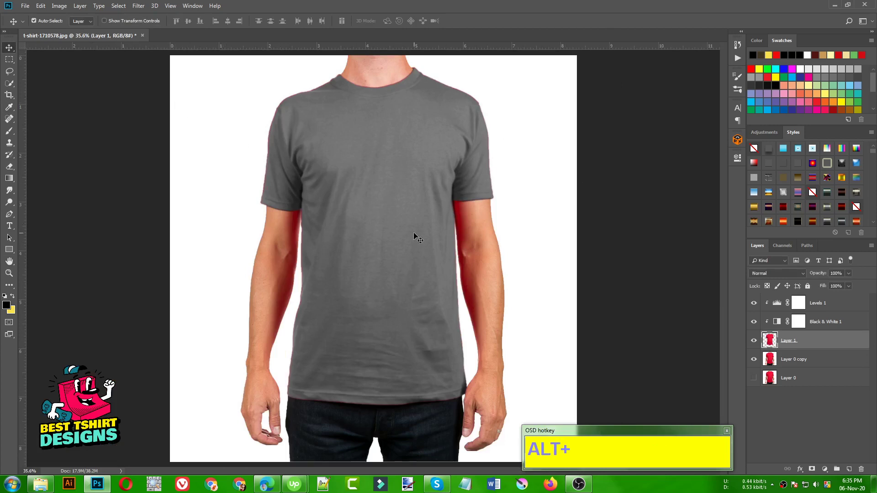
- Save the document as a layered Photoshop file named DP in the 3 Mockup folder, with Maximize Compatibility on
click(28, 6)
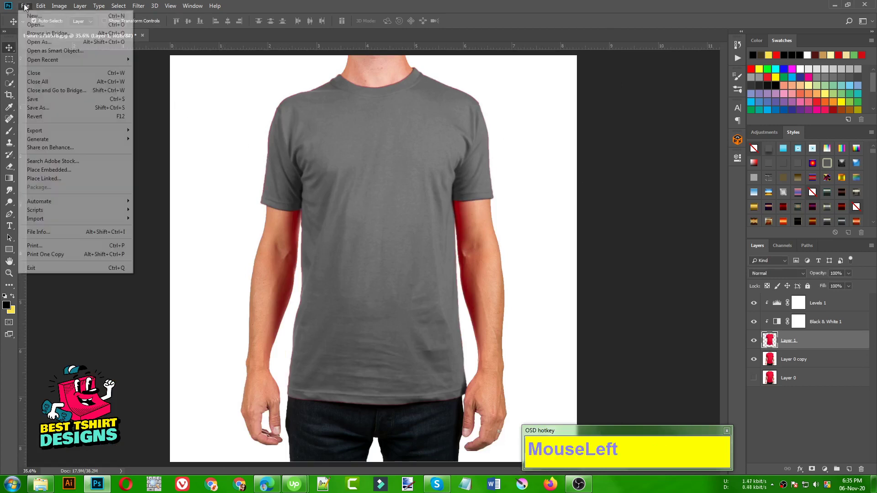
click(49, 106)
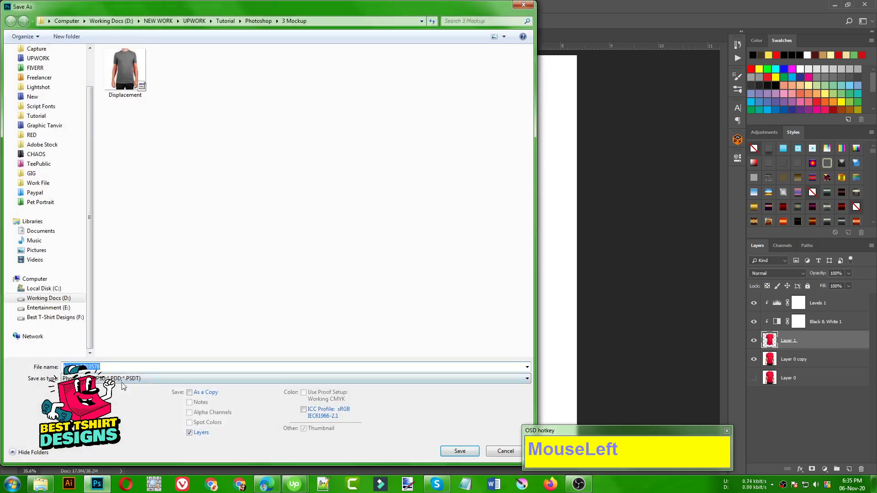
click(123, 382)
click(136, 226)
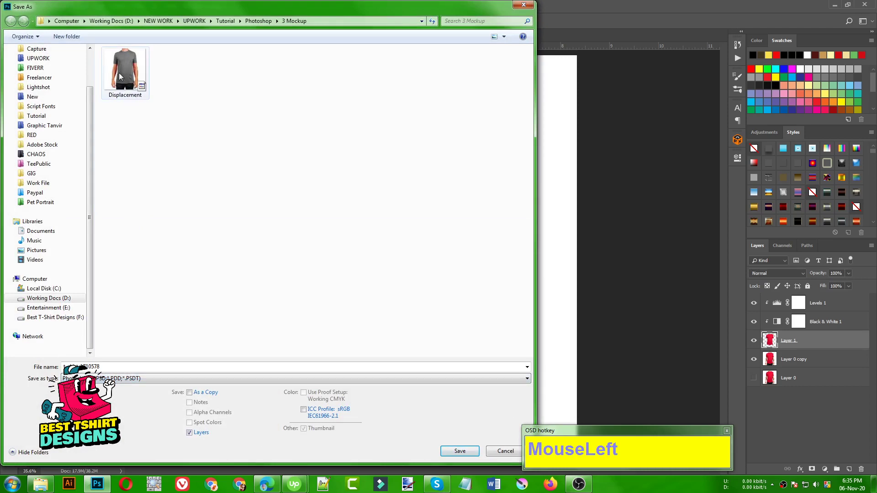
click(145, 368)
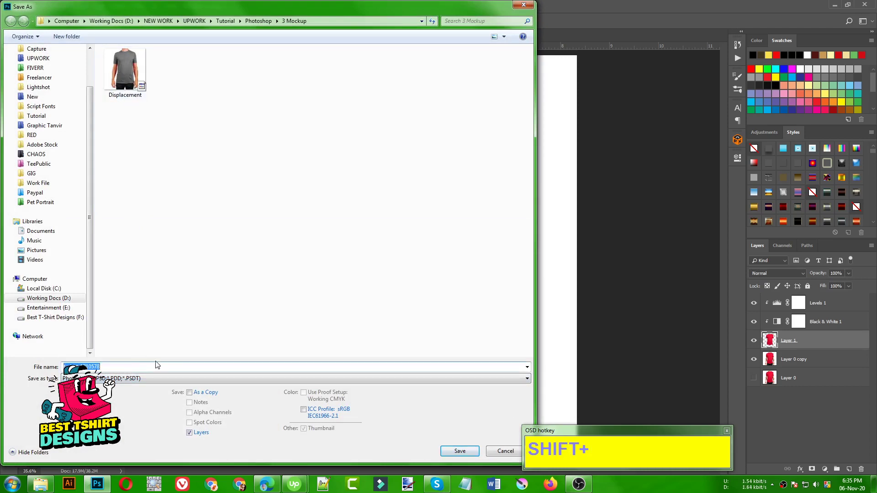
text(DP)
click(459, 452)
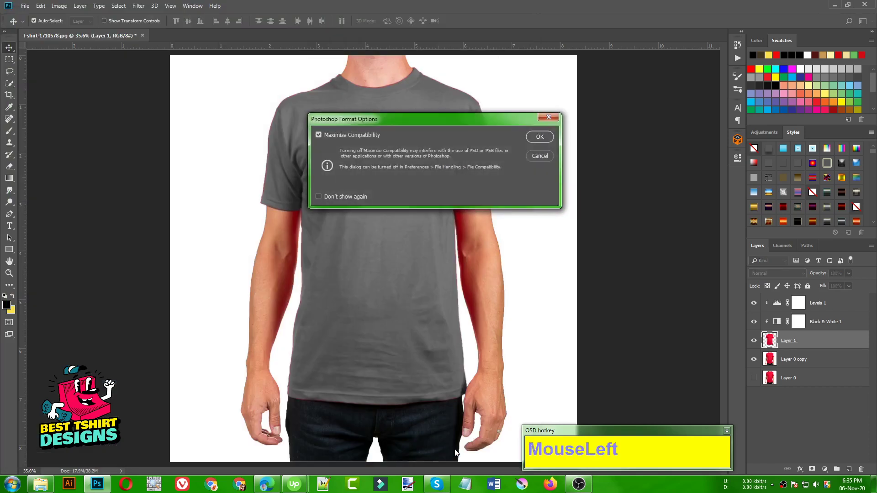
click(540, 136)
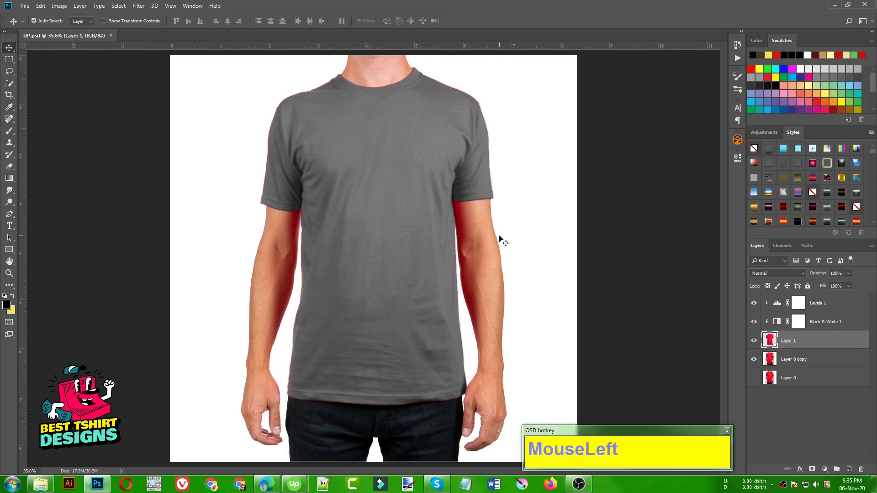
- Open the Santa Laws 1 artwork from the RED folder
key(ctrl+o)
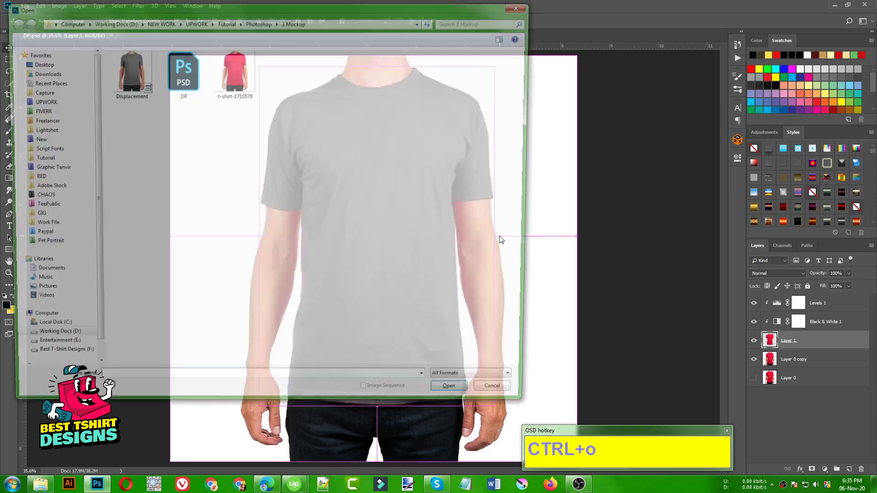
click(50, 177)
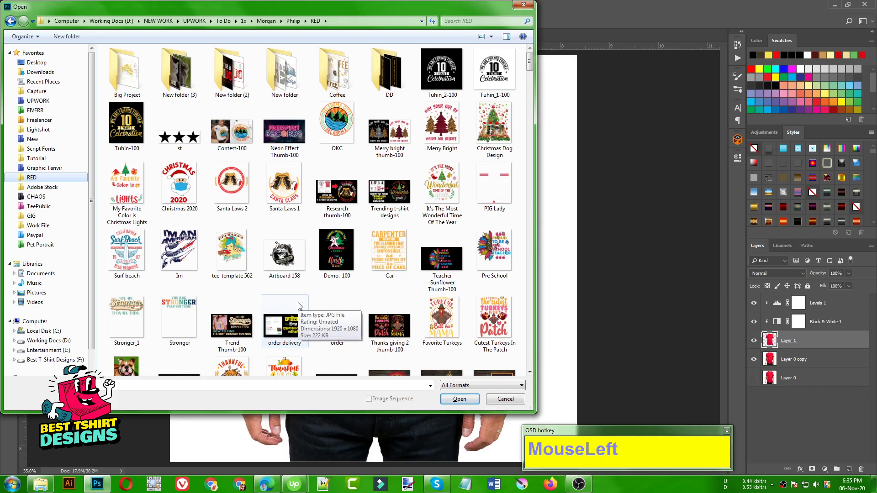
click(299, 306)
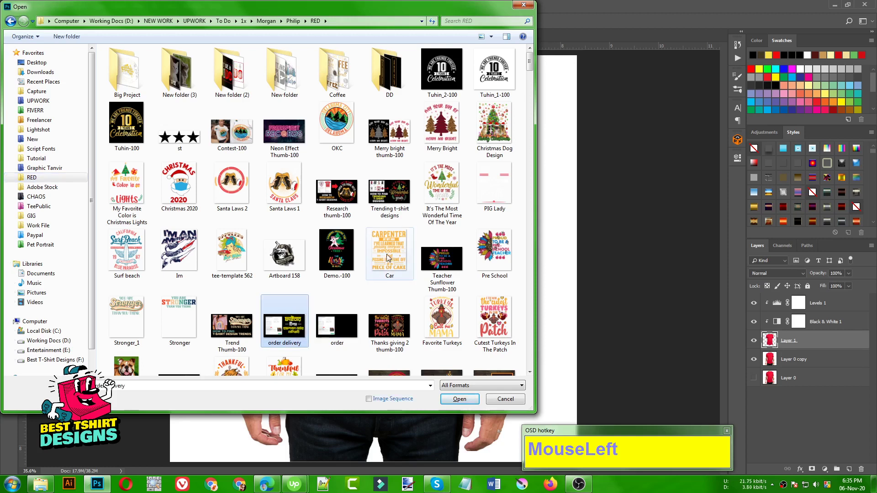
double_click(280, 187)
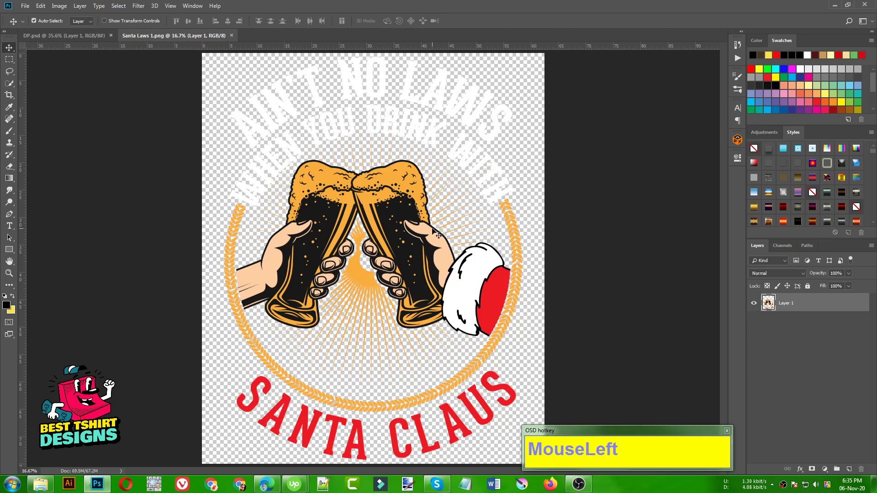
- Bring the Santa Laws 1 artwork into DP.psd and place its layer above Levels 1 in the clipping stack
drag(420, 224, 398, 232)
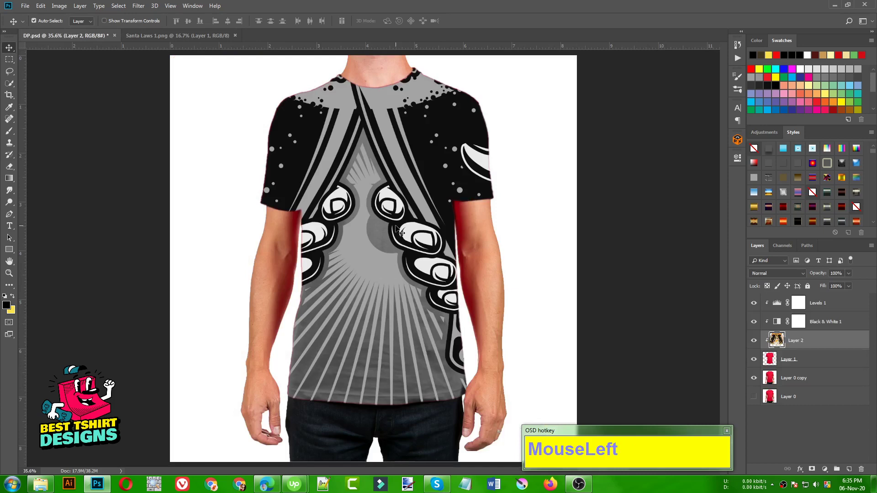
scroll(400, 231, down, 4)
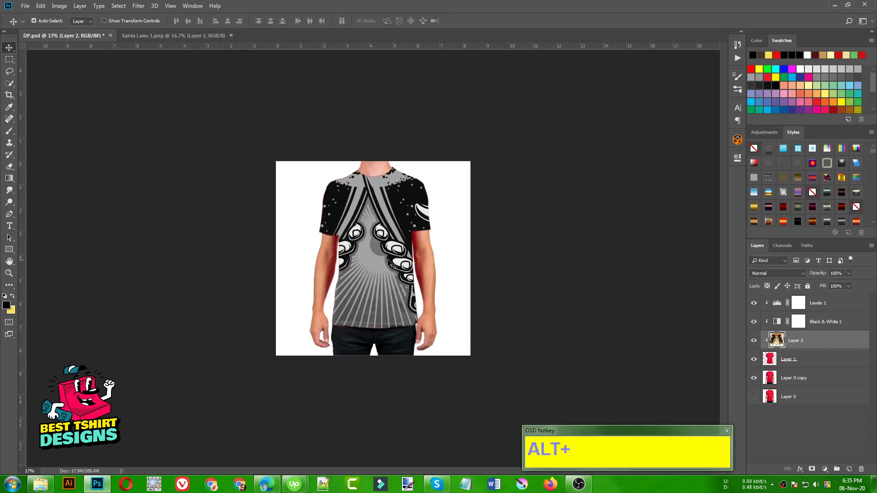
scroll(409, 243, up, 1)
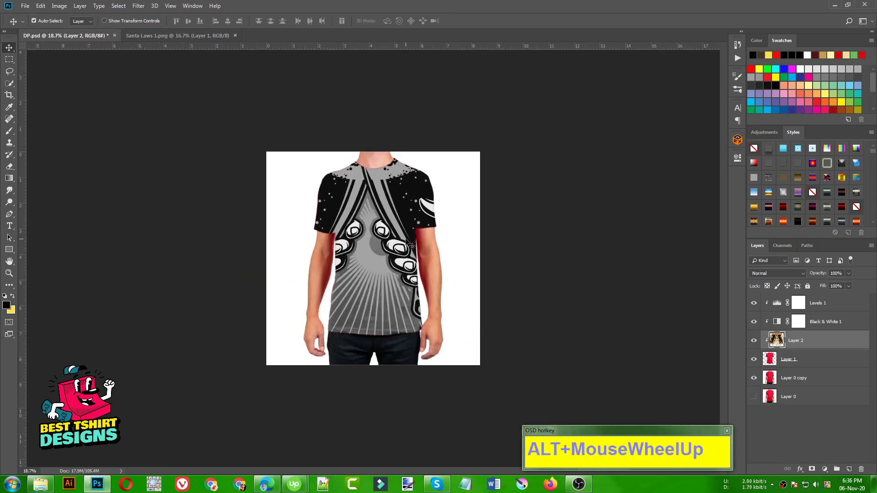
drag(808, 345, 802, 303)
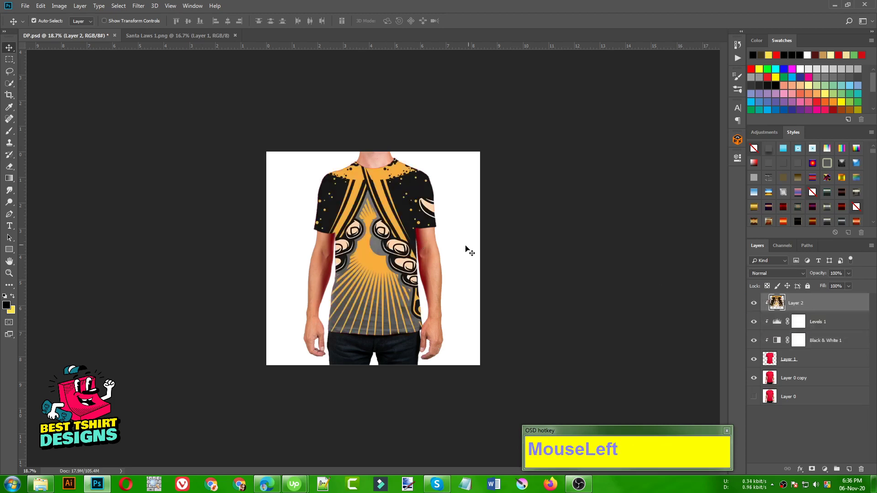
- Free-transform the artwork on Layer 2, scaling it proportionally from its centre to about 20.7%
key(ctrl)
key(ctrl+t)
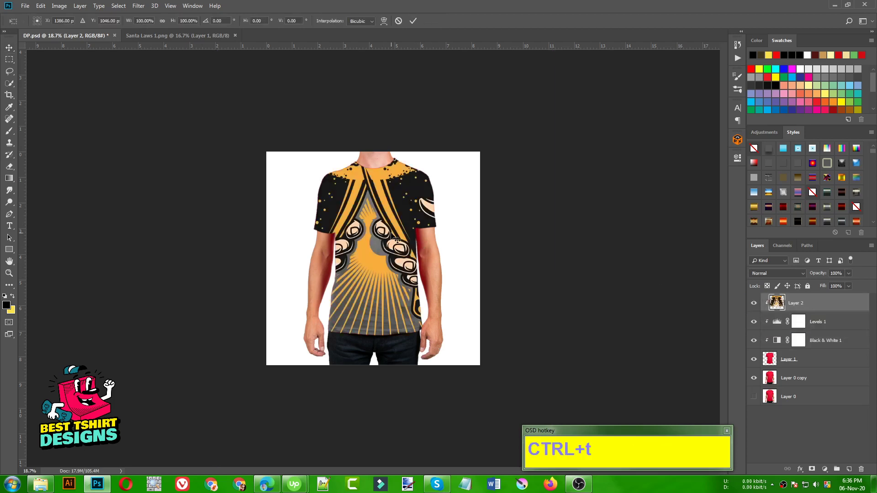
alt+scroll(301, 235, down, 1)
alt+scroll(301, 235, down, 1)
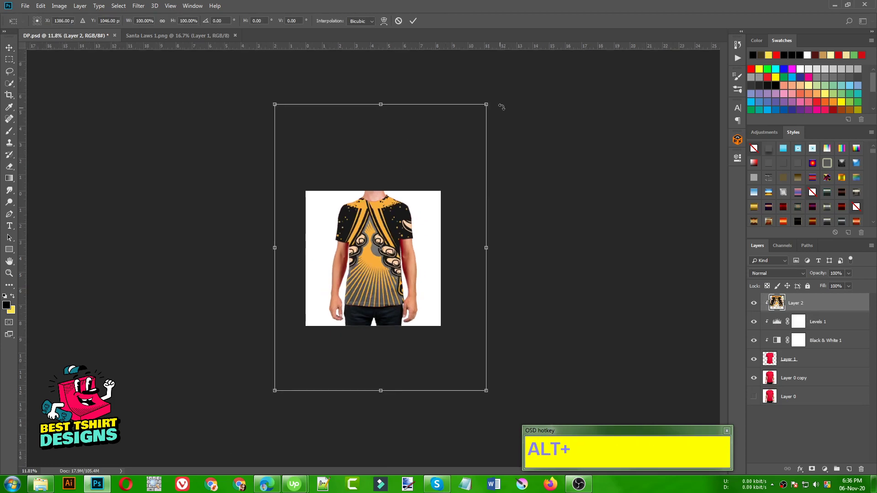
click(488, 105)
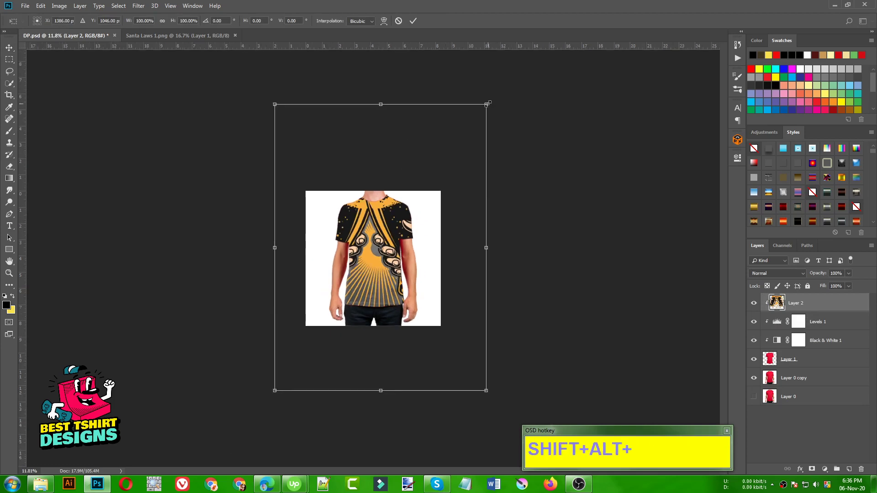
drag(488, 104, 394, 214)
click(442, 280)
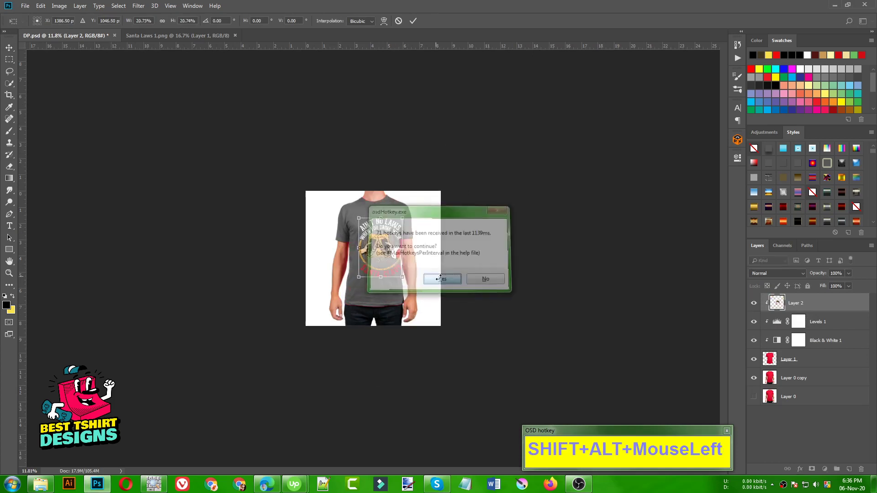
- Move the artwork onto the middle of the shirt's chest, commit the transform, and nudge it four steps to the right
scroll(383, 259, up, 1)
scroll(383, 259, up, 8)
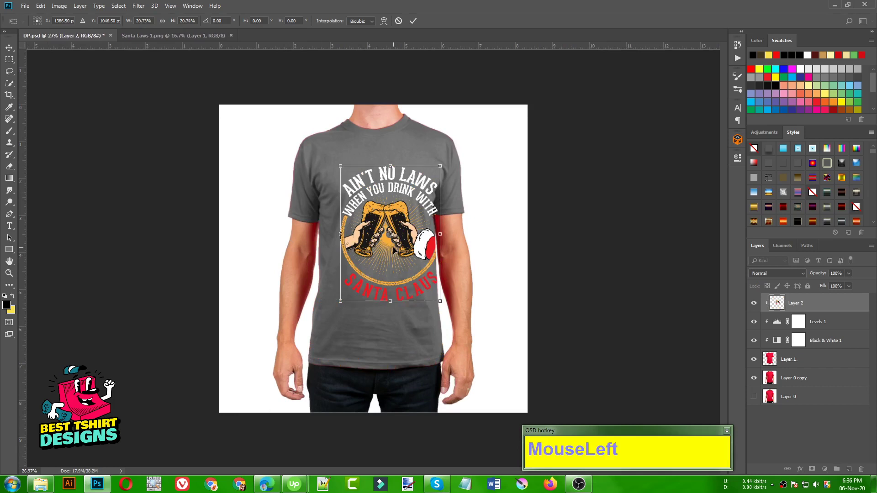
mouse_move(394, 250)
mouse_down()
mouse_move(378, 241)
mouse_move(385, 244)
mouse_up()
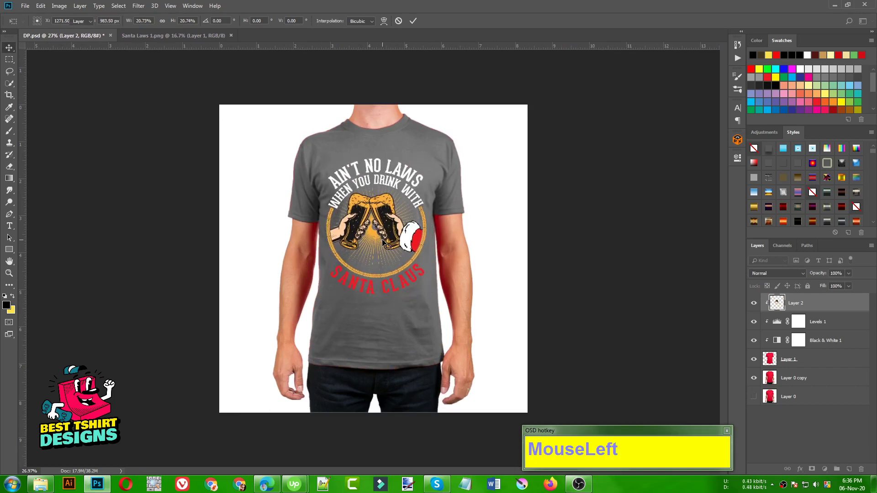
double_click(385, 246)
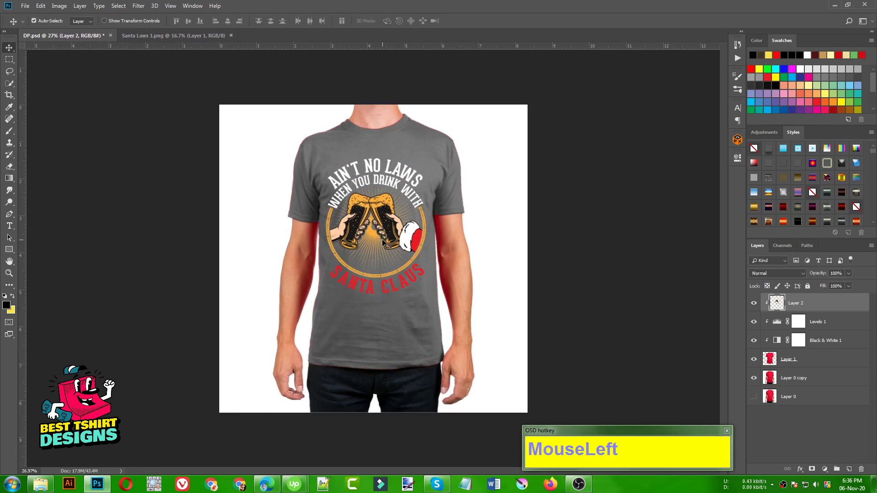
key(Right)
key(Right)
key(Right)
key(Right)
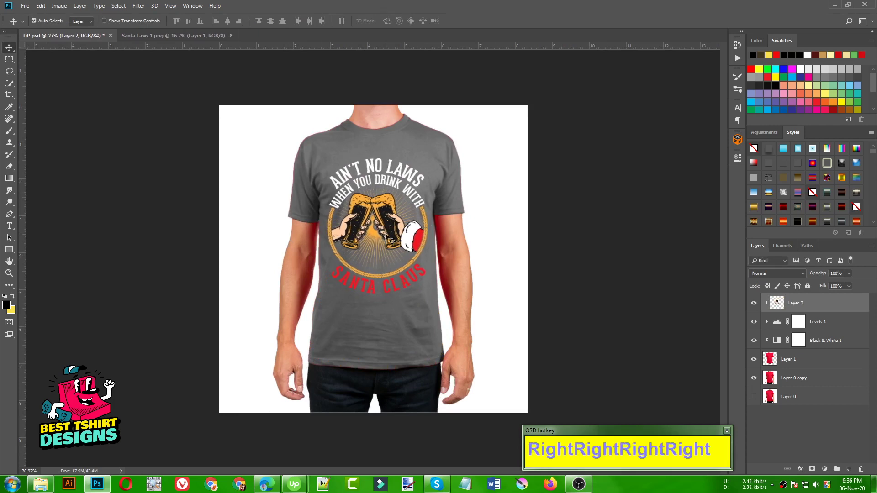
- Shift the Santa Laws artwork slightly upward on the shirt's chest and check its placement
click(387, 233)
drag(387, 230, 387, 226)
scroll(388, 212, up, 3)
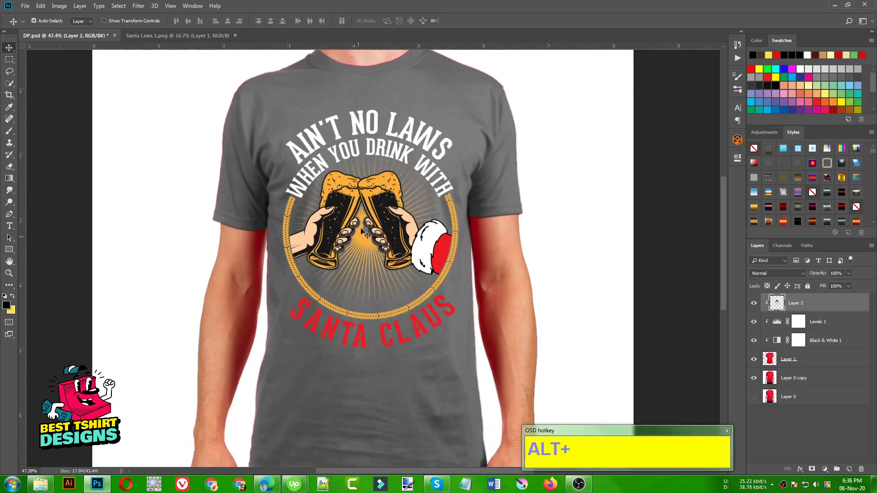
scroll(279, 279, up, 3)
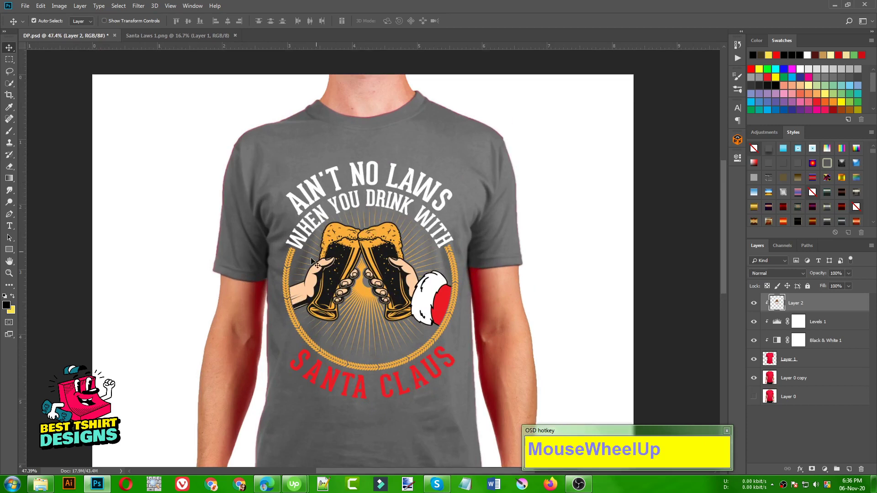
scroll(295, 213, down, 2)
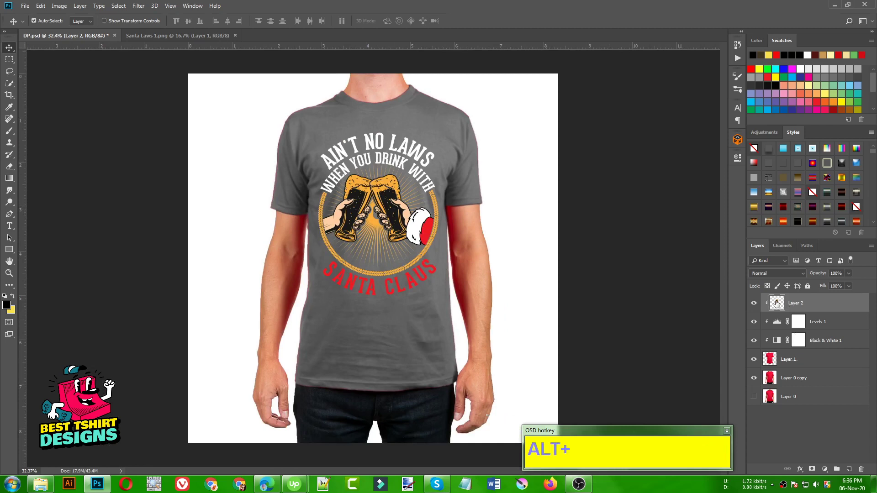
- Run the Displace filter on Layer 2 with a vertical scale of 10, Stretch To Fit and Repeat Edge Pixels
click(776, 304)
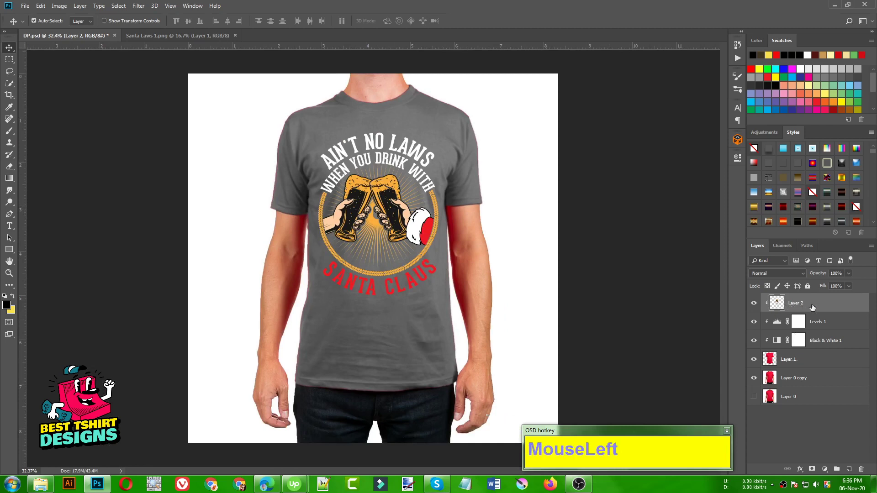
click(138, 6)
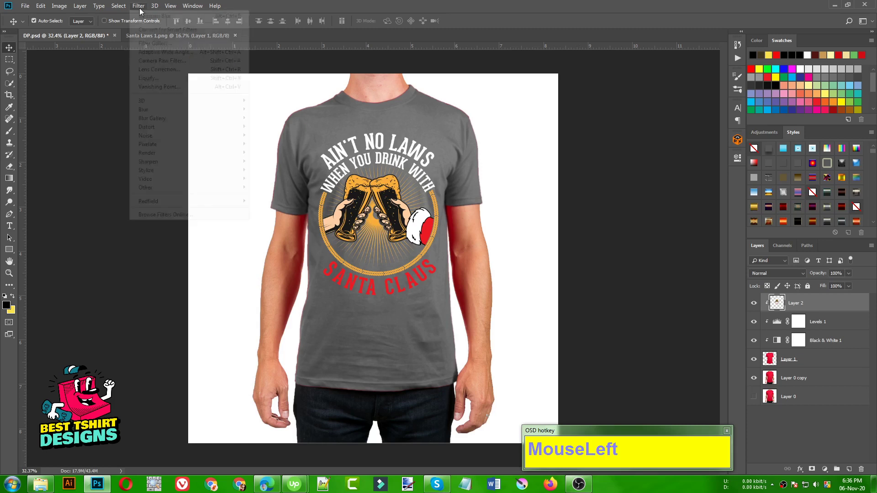
mouse_move(160, 128)
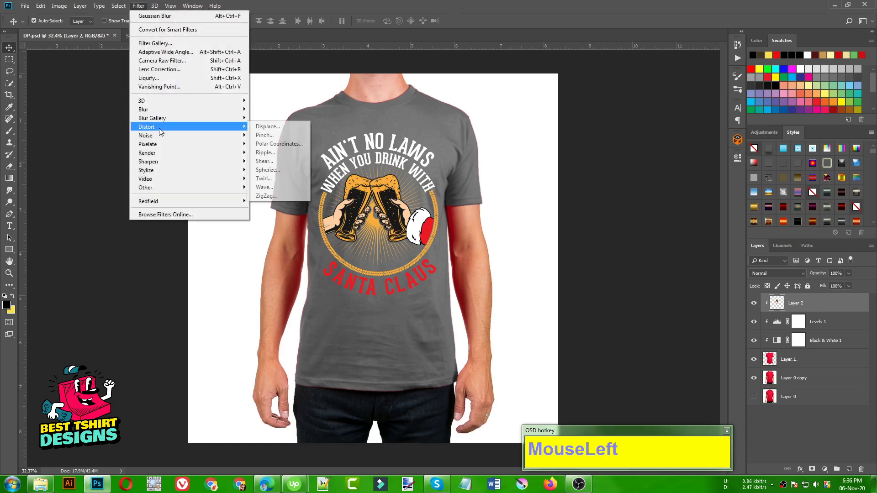
click(264, 127)
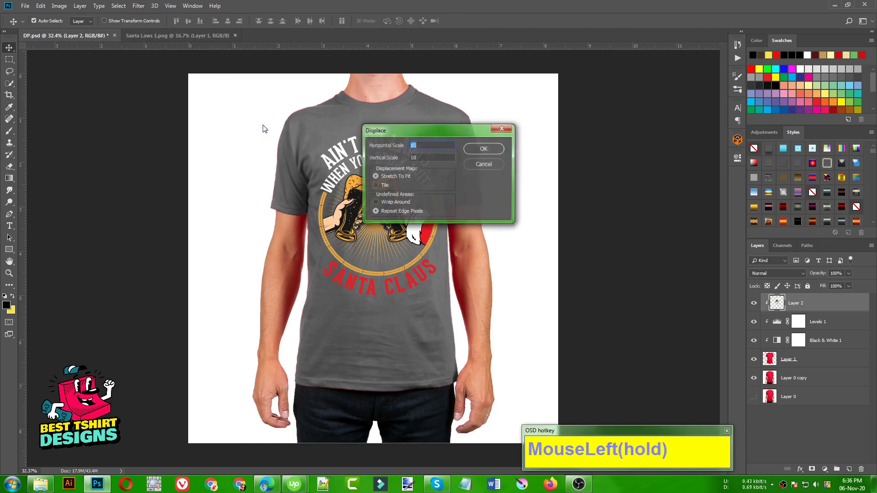
click(487, 150)
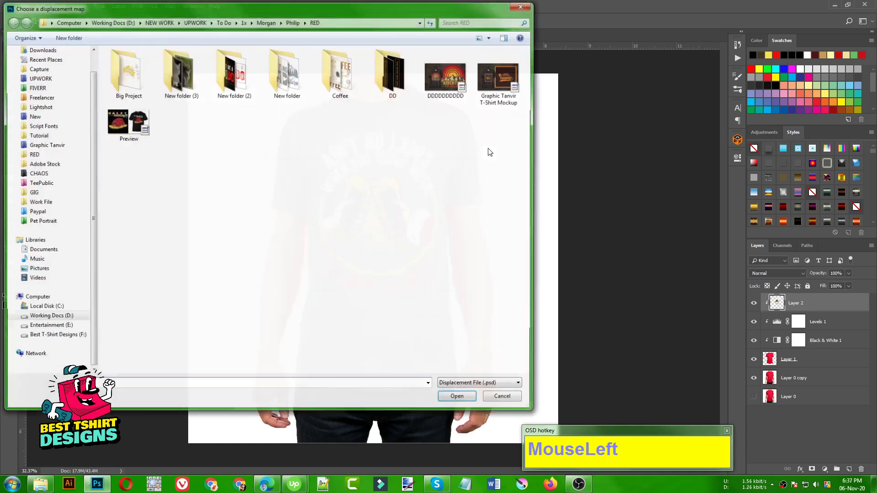
- Use the DP file from the Tutorial > Photoshop > 3 Mockup folder as the displacement map
click(55, 135)
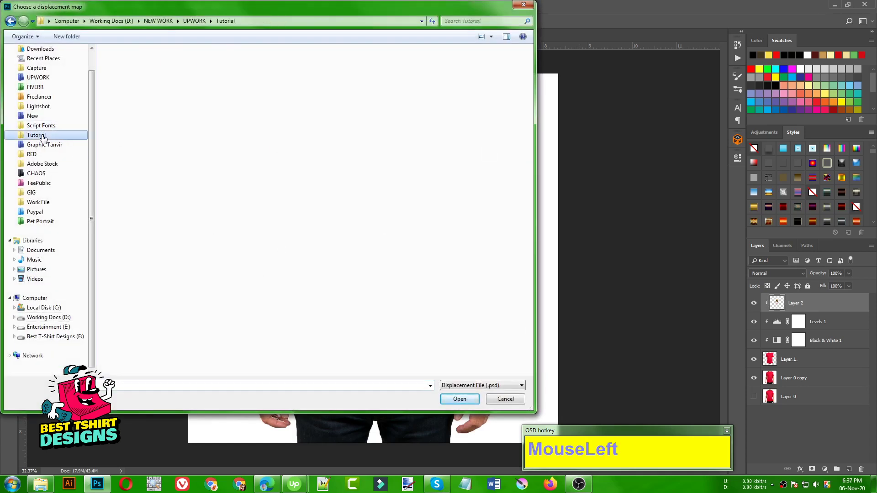
double_click(130, 87)
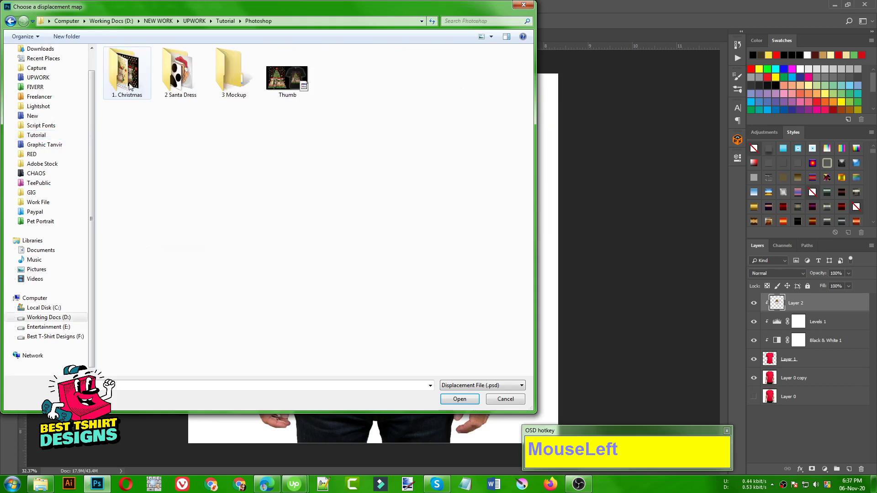
double_click(228, 80)
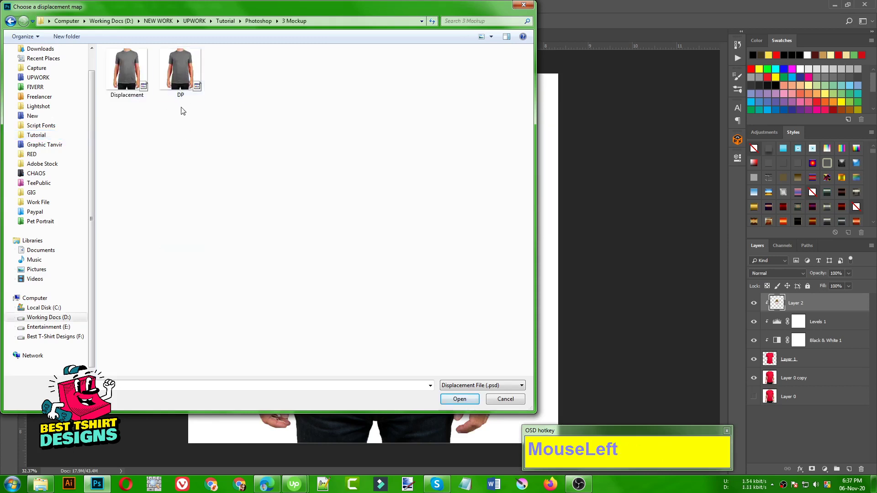
double_click(184, 73)
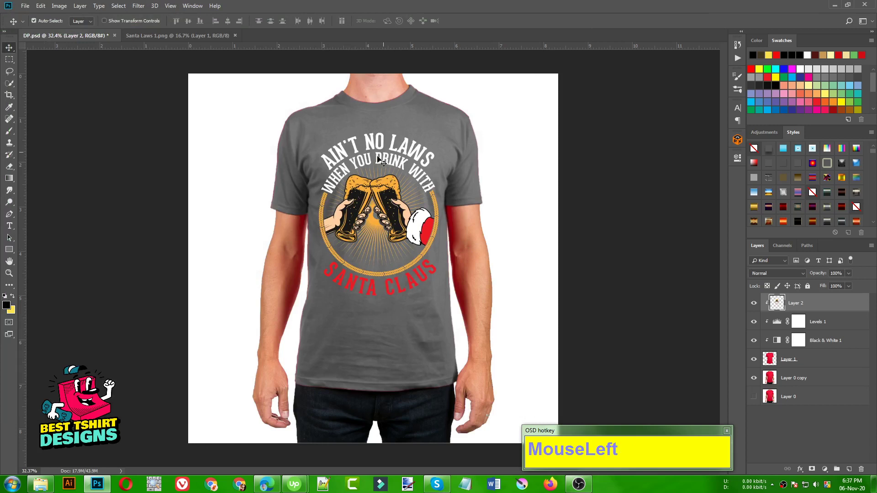
- Open the Blending Options of Layer 2 and place the Layer Style dialog clear of the artwork
alt+scroll(425, 152, up, 1)
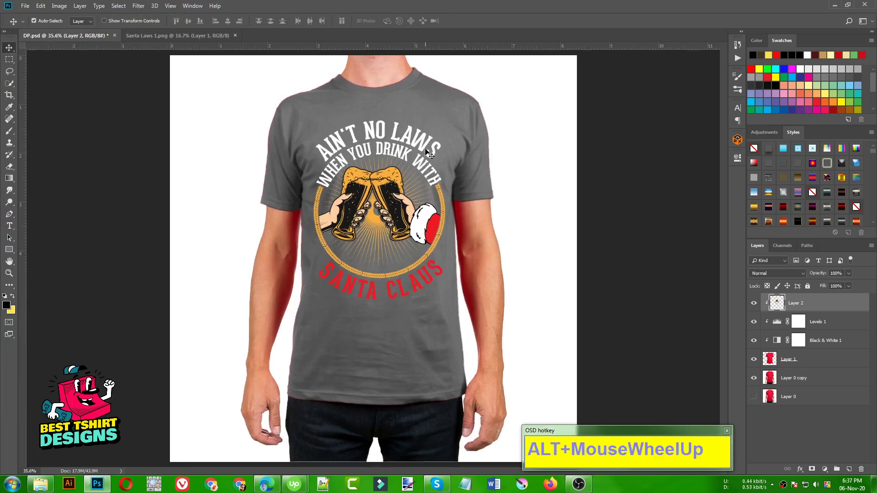
alt+scroll(426, 152, up, 2)
alt+scroll(409, 190, up, 3)
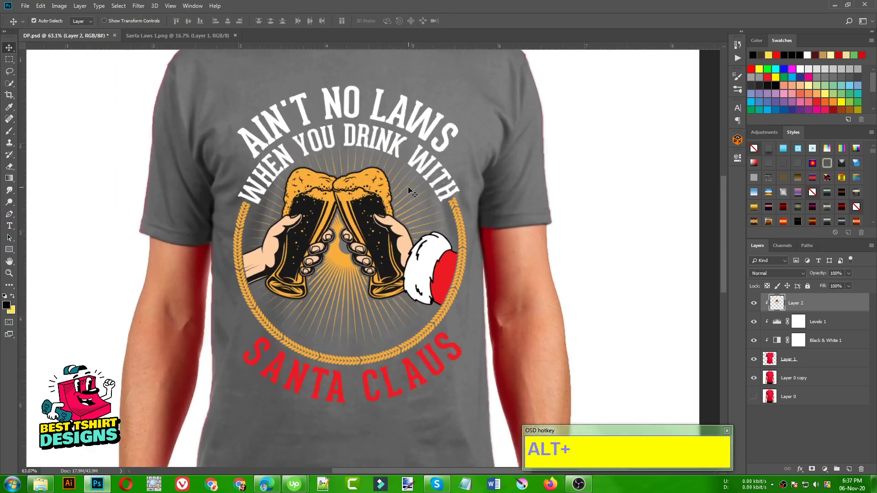
alt+scroll(412, 194, up, 2)
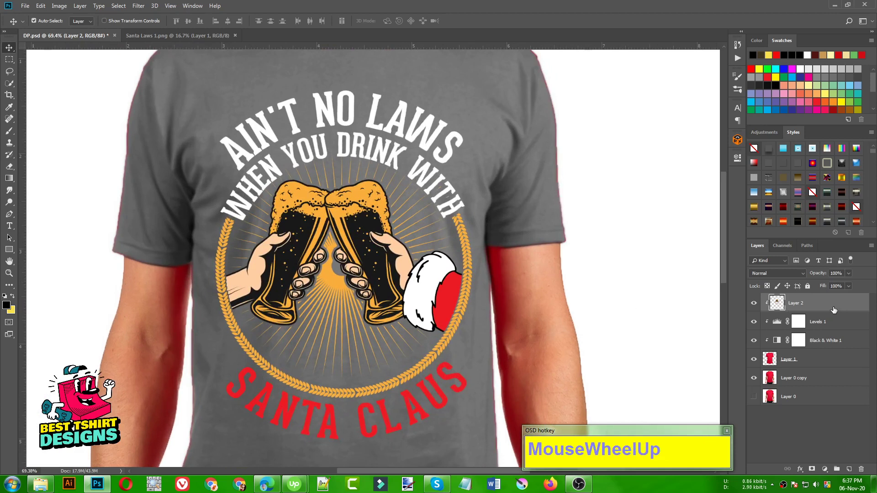
click(834, 304)
double_click(834, 304)
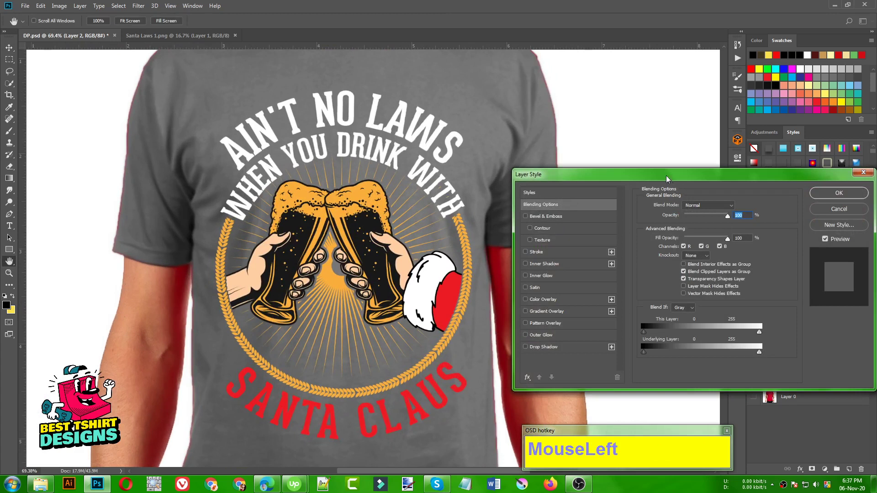
drag(667, 178, 652, 129)
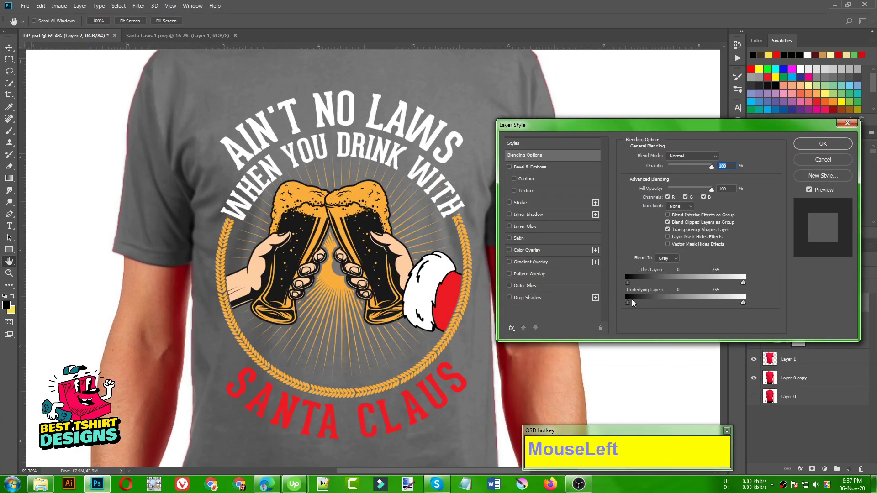
- Split the dark Underlying Layer slider of Blend If to 0 / 145 and apply the layer style
mouse_move(627, 304)
mouse_down()
mouse_move(679, 305)
mouse_move(614, 308)
mouse_up()
key(alt)
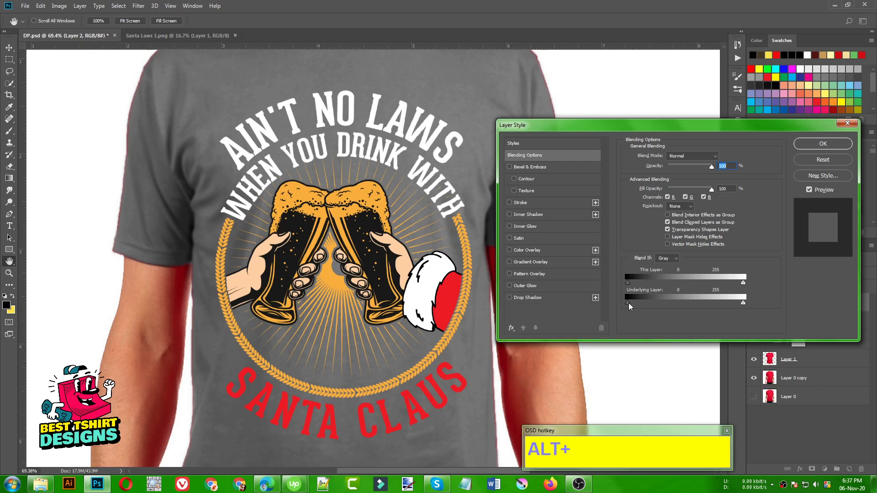
drag(628, 303, 629, 303)
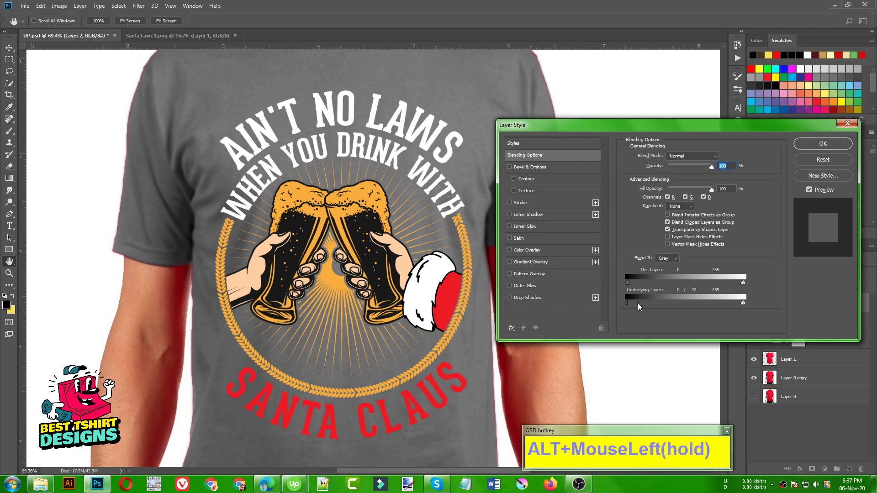
drag(652, 306, 653, 305)
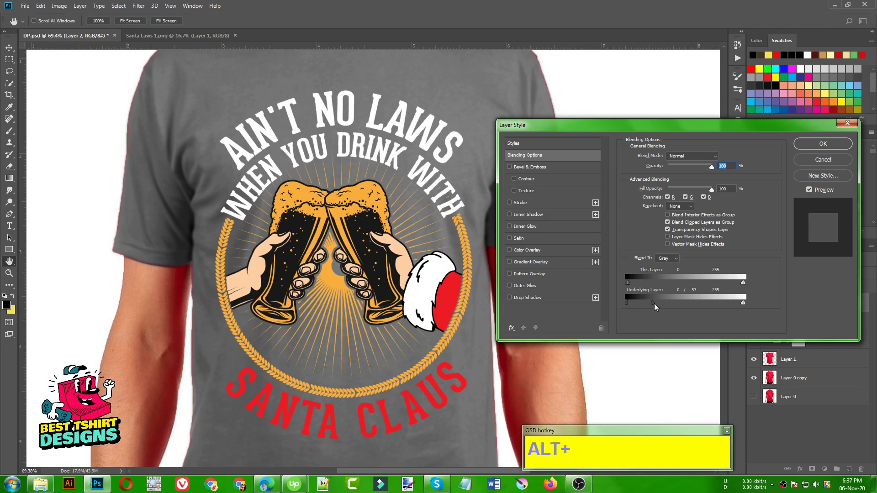
drag(654, 306, 691, 305)
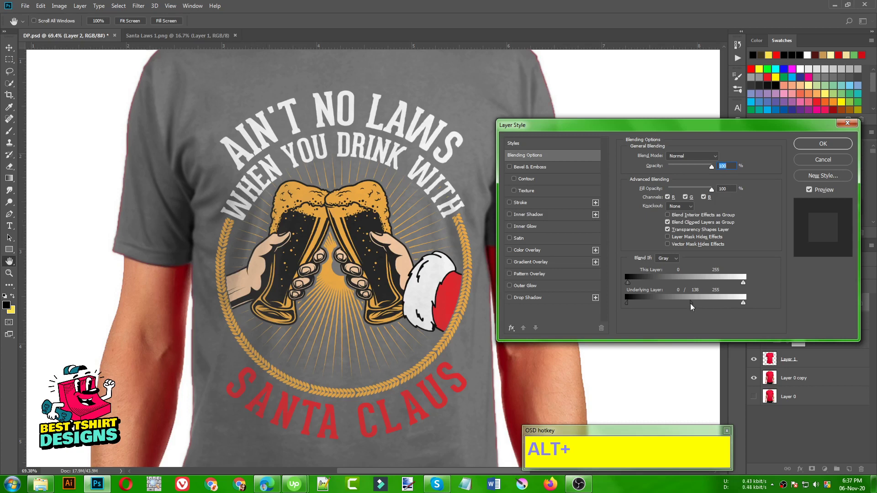
drag(691, 303, 705, 305)
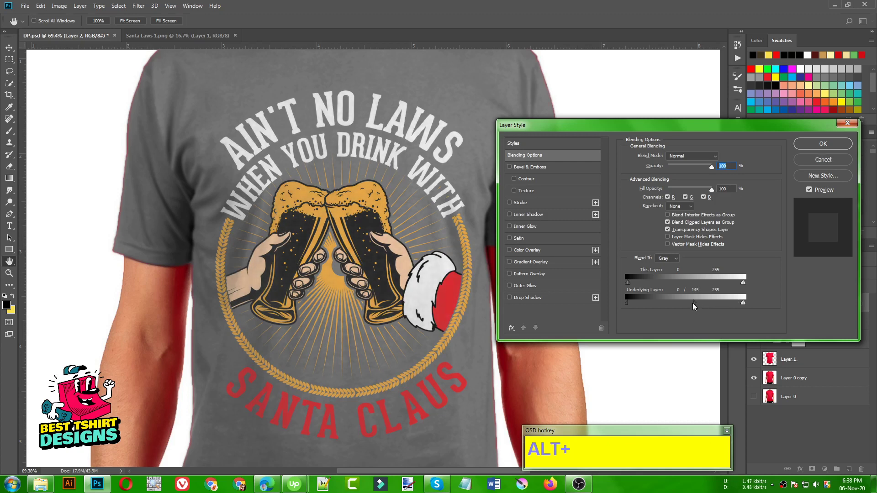
click(816, 144)
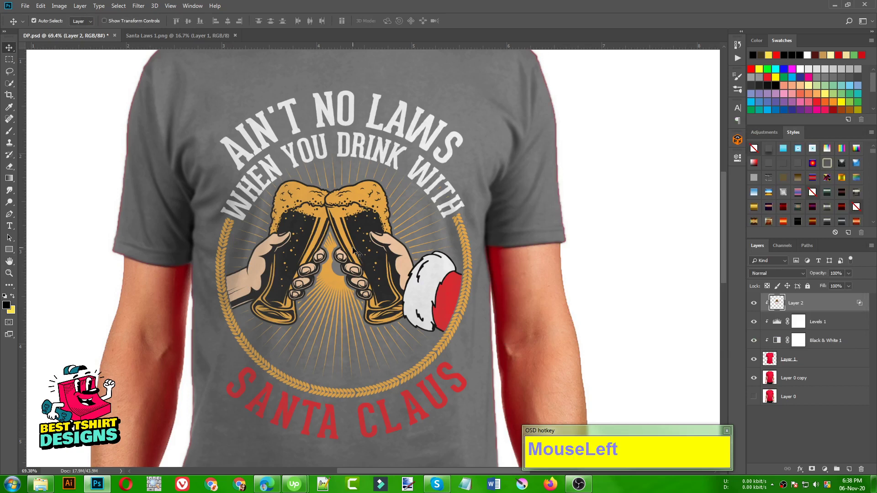
- Load the shirt outline from Layer 1 as a selection and toggle that layer off and on to check it
alt+scroll(292, 219, down, 3)
alt+scroll(293, 219, down, 3)
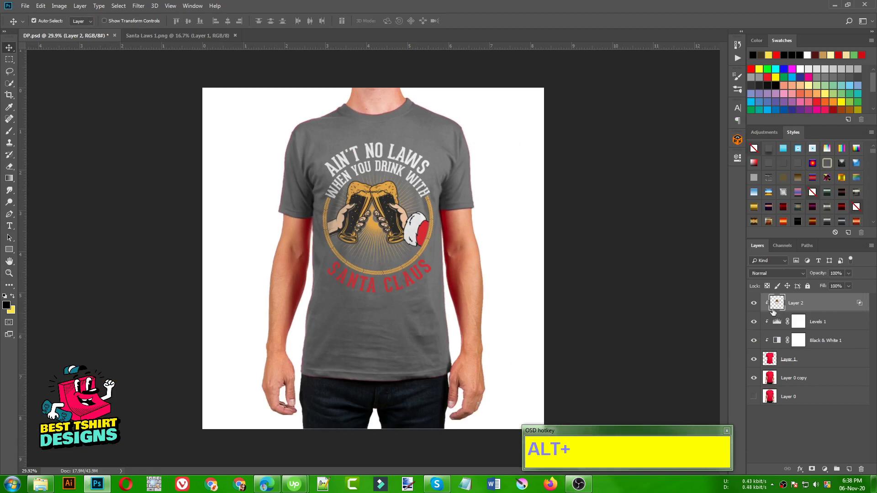
alt+scroll(399, 155, up, 1)
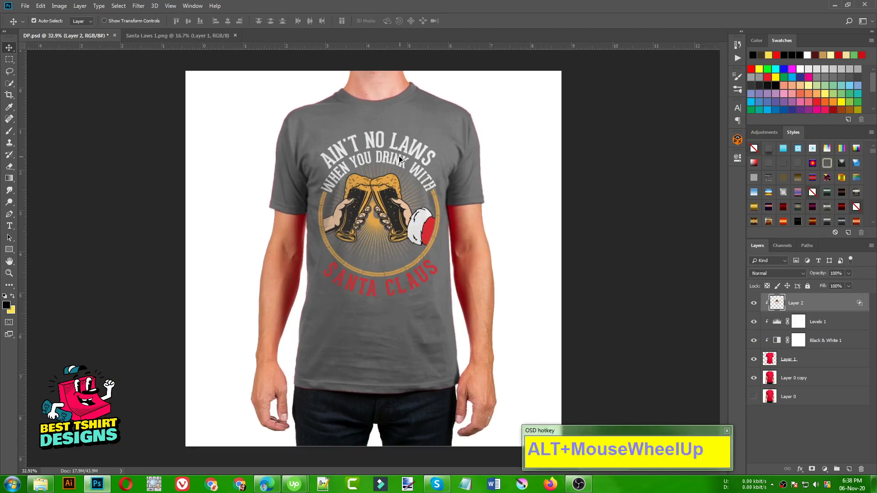
alt+scroll(399, 155, down, 1)
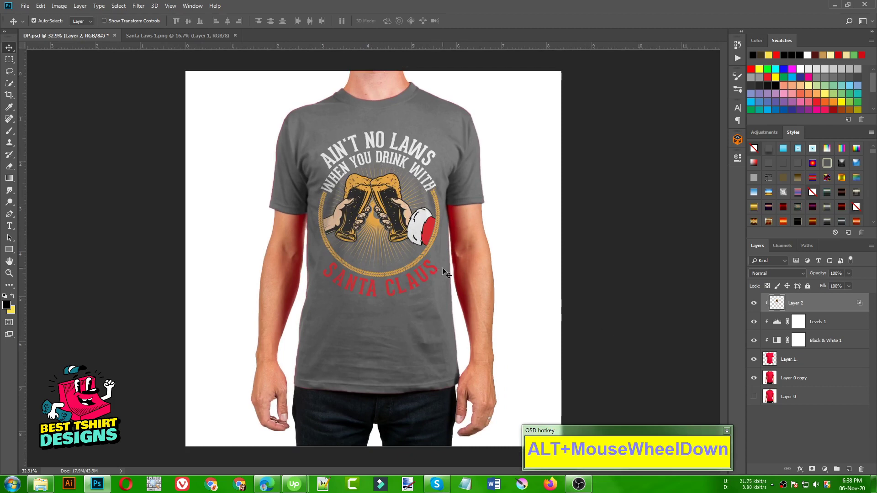
click(769, 362)
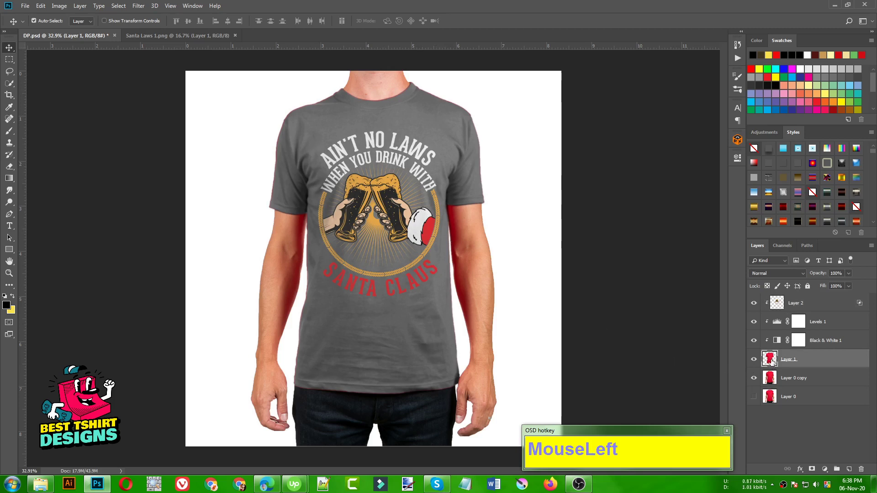
ctrl+click(770, 360)
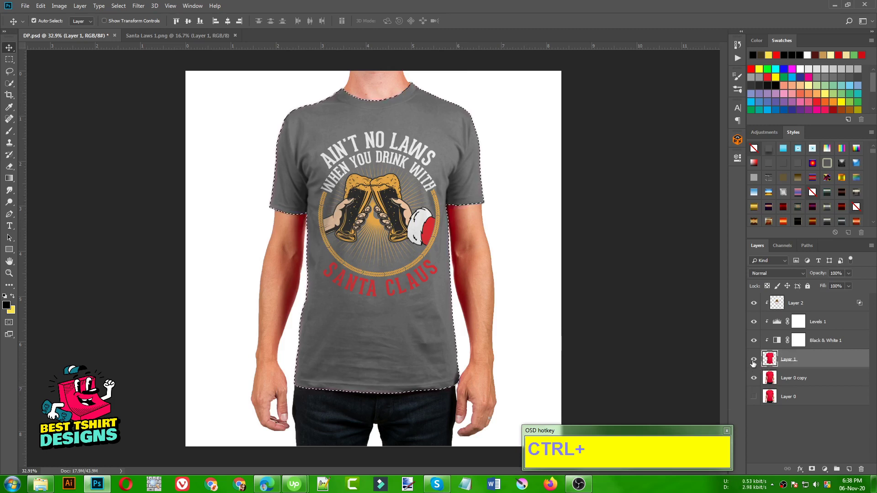
click(754, 359)
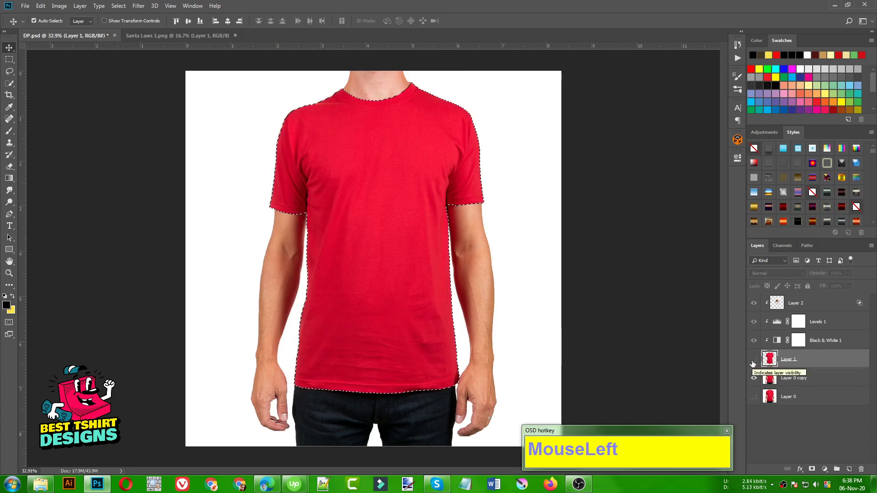
click(754, 360)
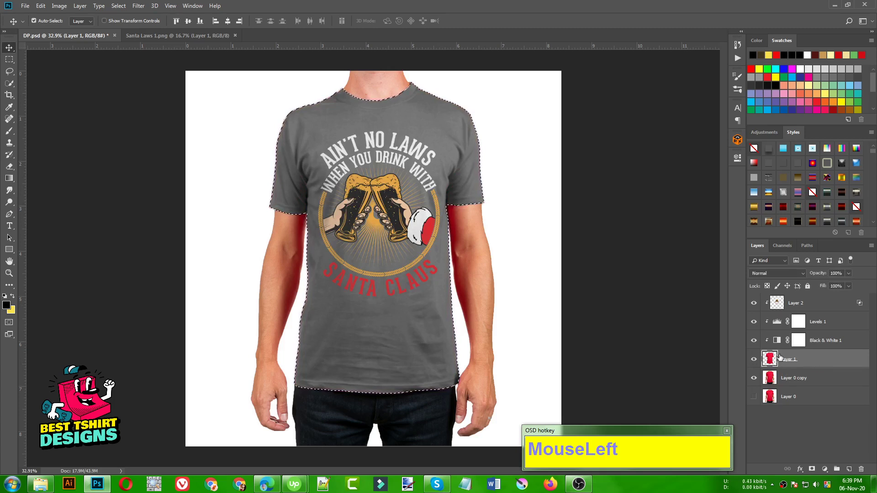
- Add a near-black Solid Color fill (#020000) over the selected shirt and move its layer above Levels 1, beneath Layer 2
click(824, 469)
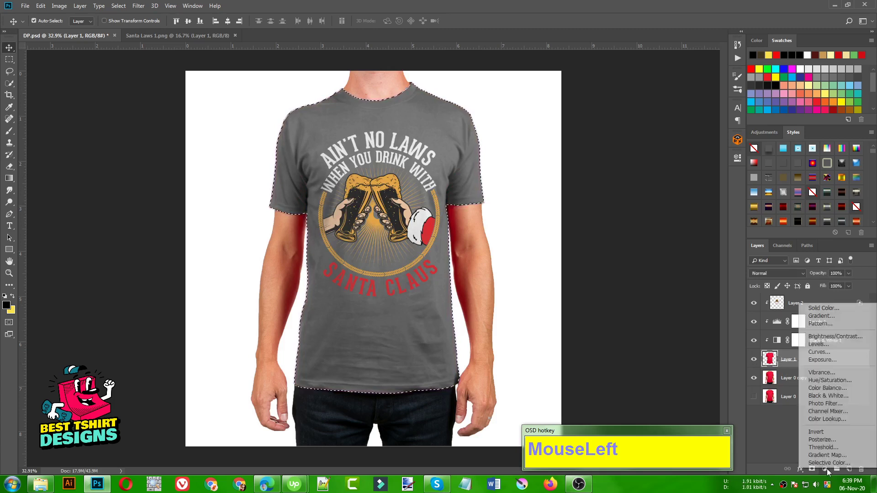
click(816, 309)
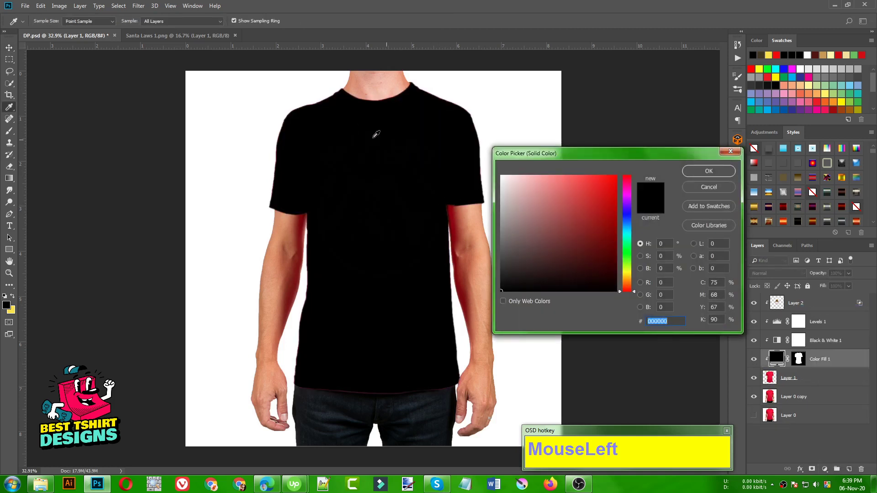
drag(514, 281, 618, 297)
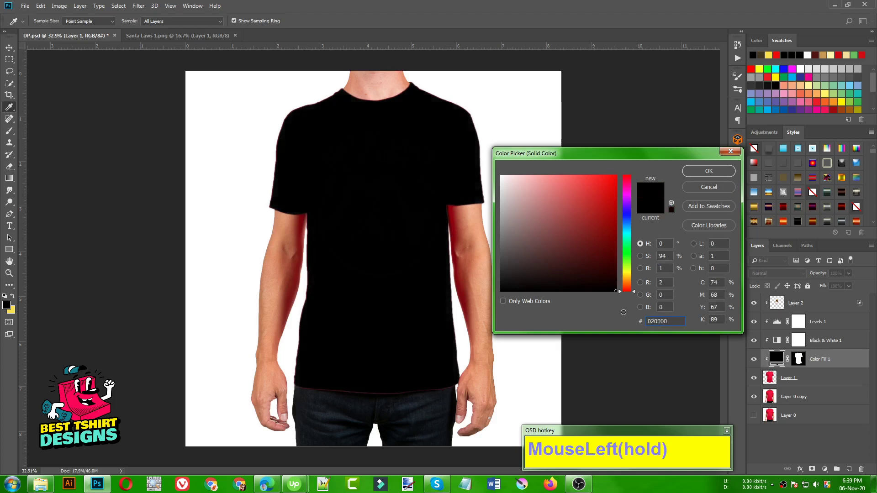
click(697, 169)
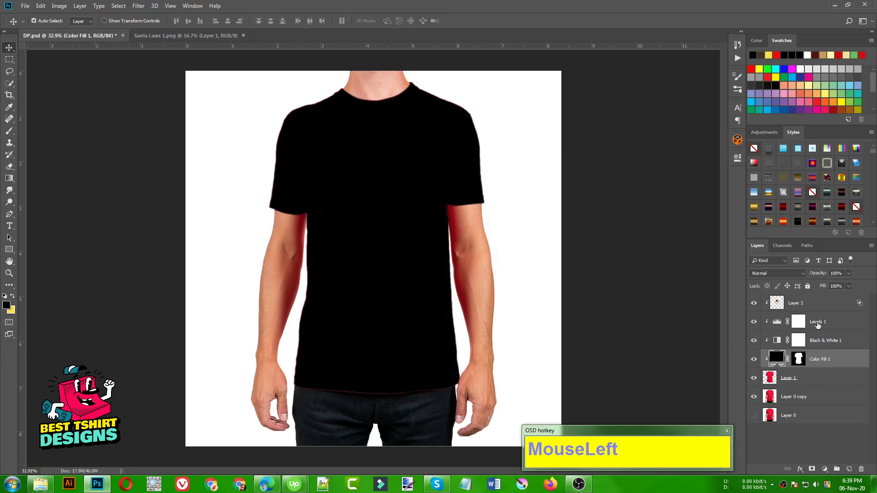
drag(817, 363, 812, 316)
click(765, 326)
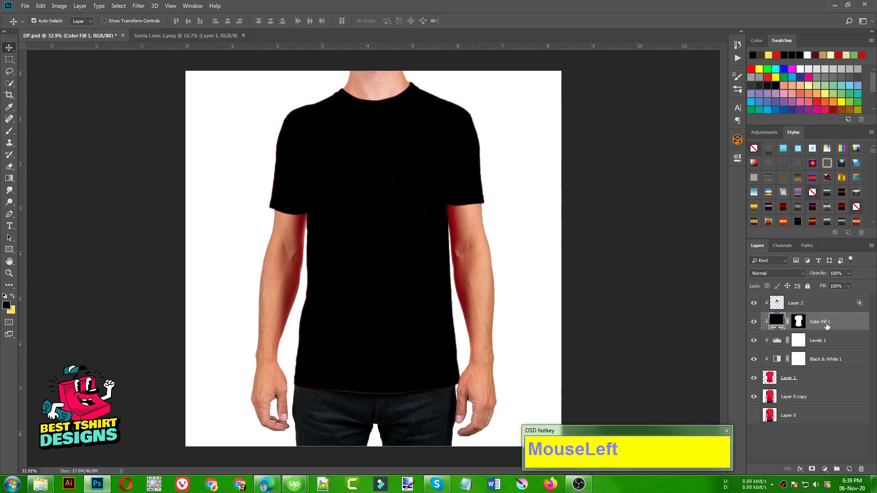
- Set the blend mode of Color Fill 1 to Color and open its fill color for editing
click(763, 274)
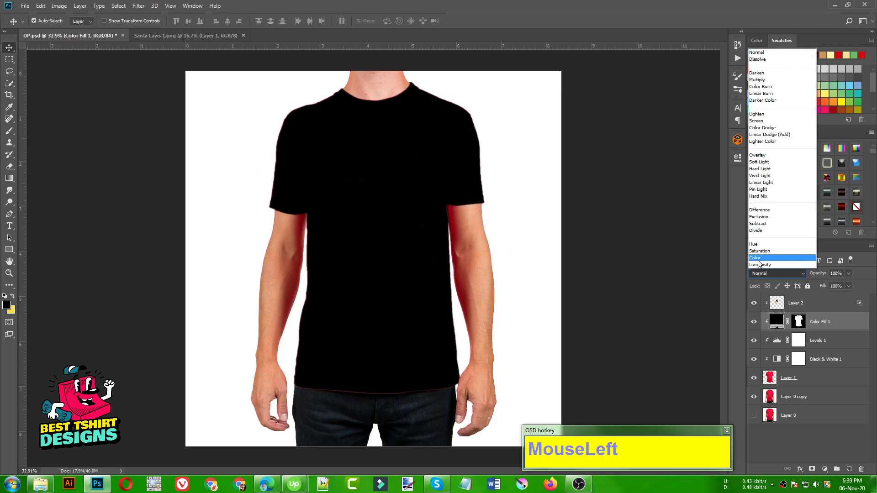
click(756, 258)
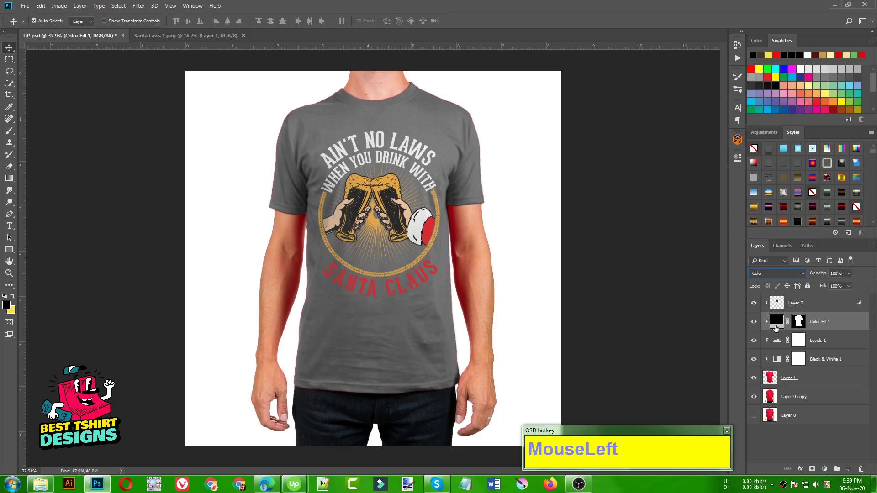
double_click(776, 322)
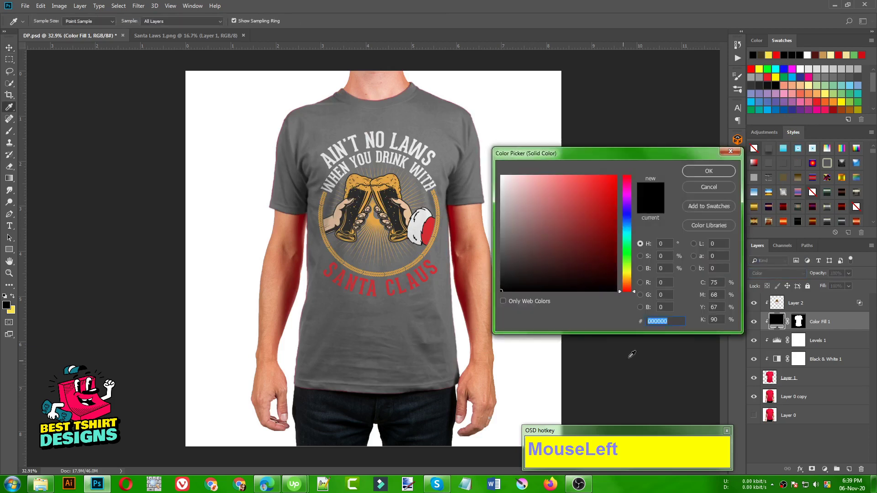
- Try red, green, plum, purple, blue and black shades on the Color Fill 1 shirt fill
click(595, 202)
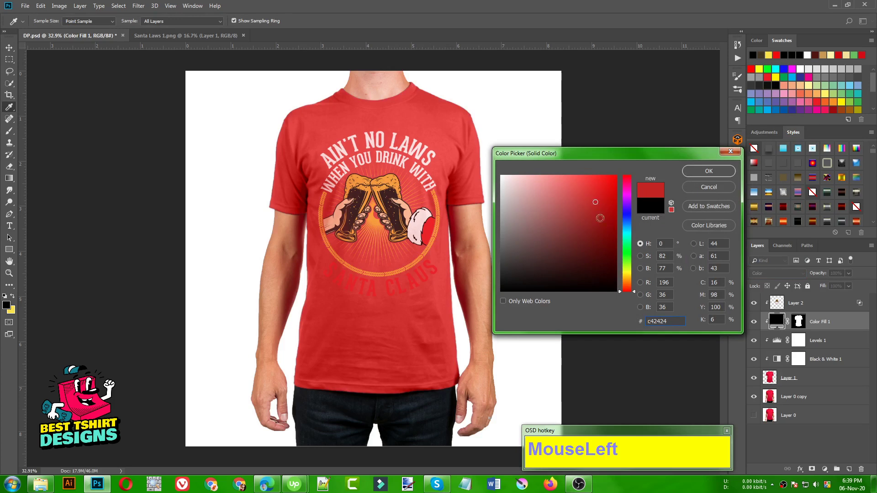
mouse_move(601, 218)
mouse_down()
mouse_move(604, 256)
mouse_move(619, 251)
mouse_move(597, 237)
mouse_move(602, 224)
mouse_move(606, 246)
mouse_move(578, 257)
mouse_up()
click(631, 252)
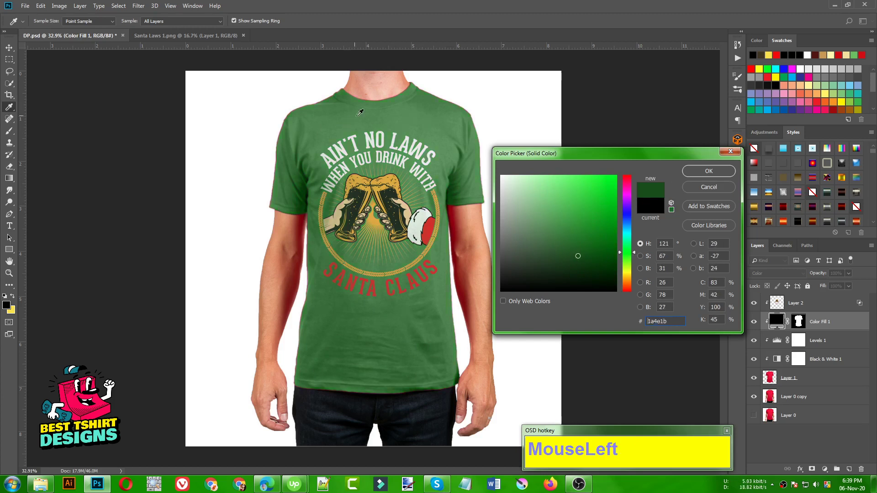
click(626, 182)
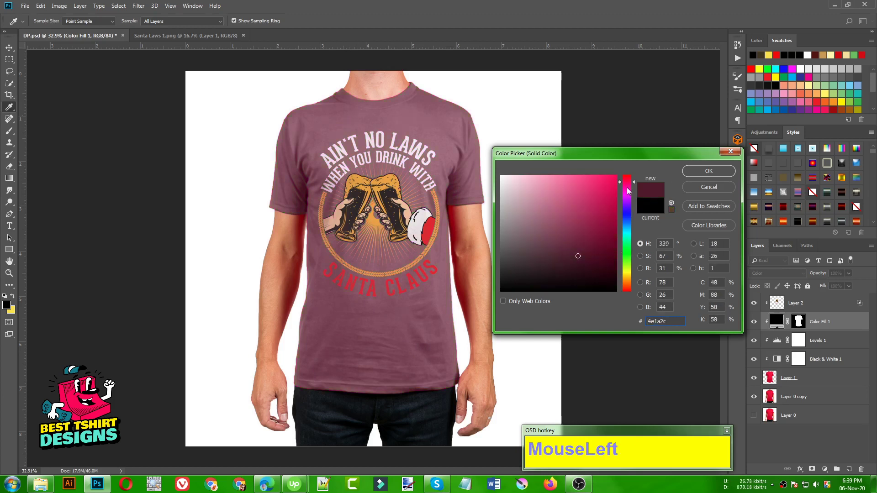
click(627, 198)
click(627, 210)
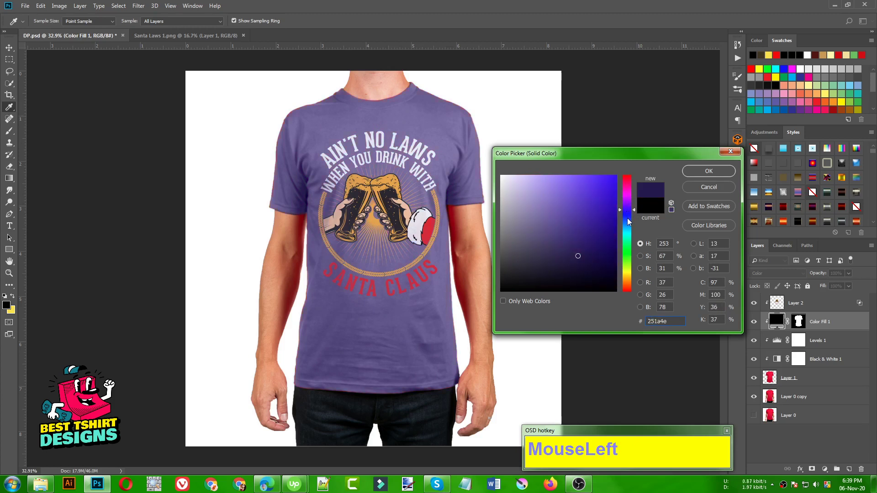
click(627, 218)
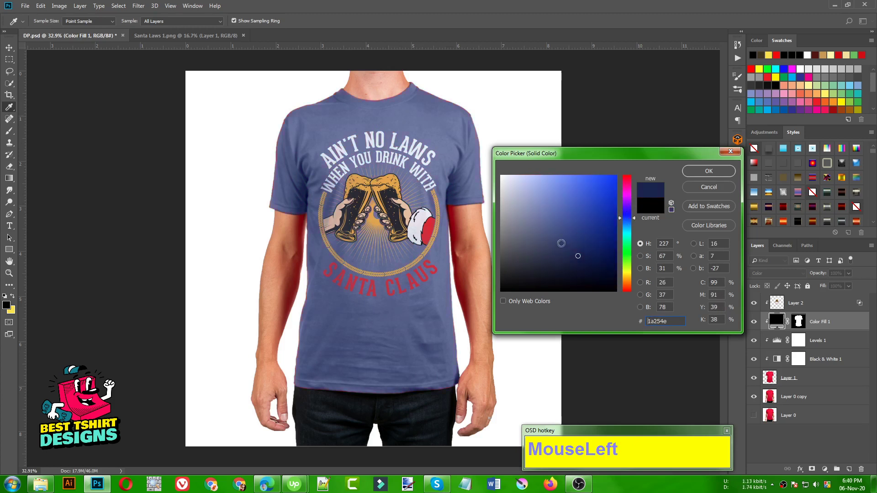
drag(616, 288, 625, 304)
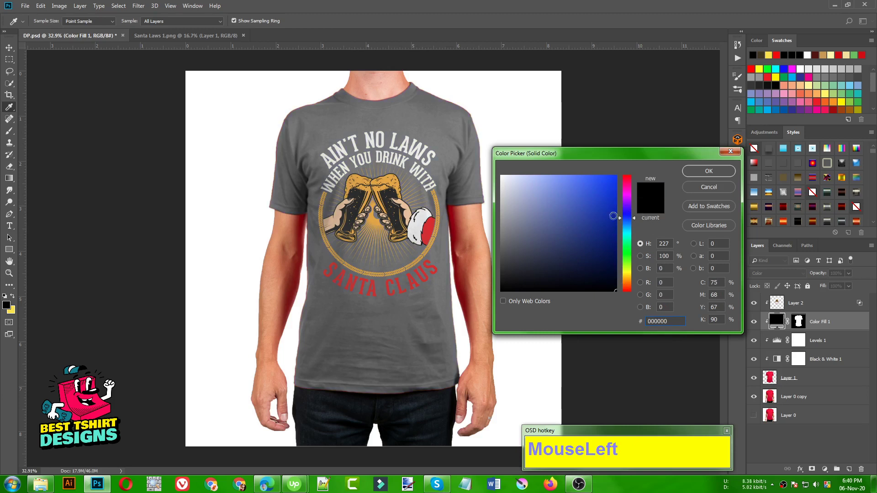
- Set the shirt's fill color to olive green (#464c06) and apply it
drag(596, 219, 606, 254)
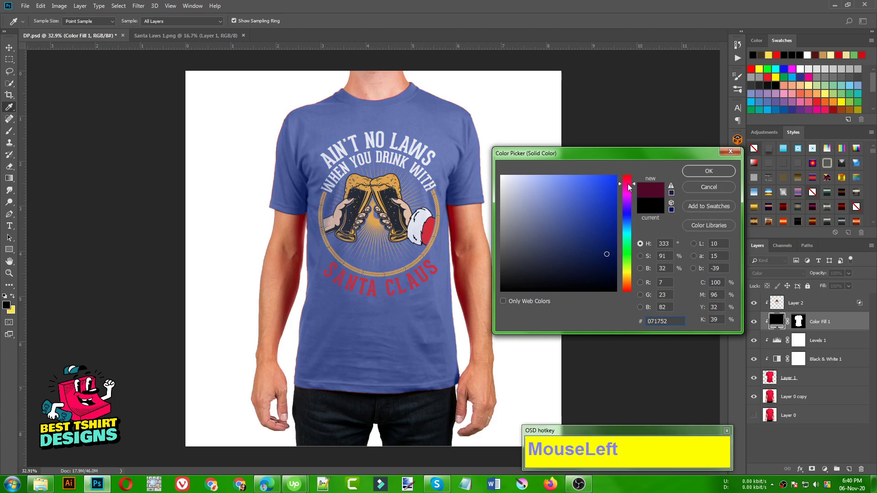
mouse_move(609, 218)
mouse_down()
mouse_move(613, 233)
mouse_move(608, 195)
mouse_move(629, 270)
mouse_up()
drag(599, 237, 608, 257)
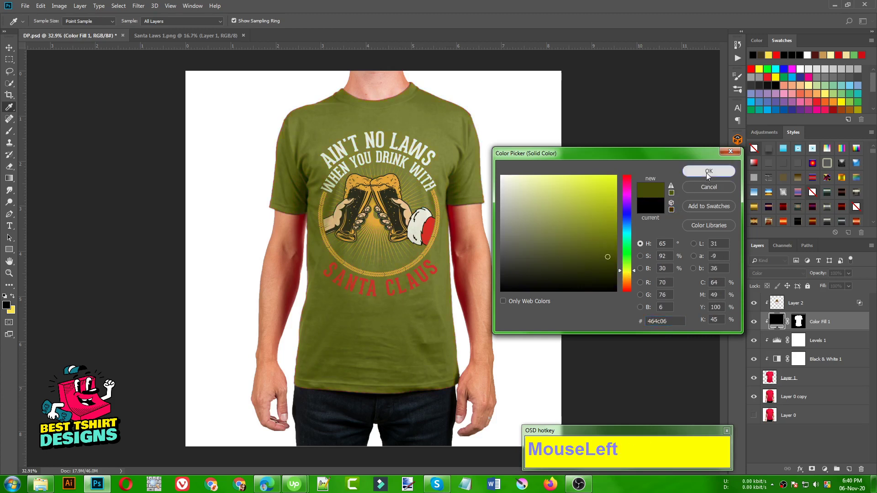
click(708, 172)
alt+scroll(445, 215, down, 1)
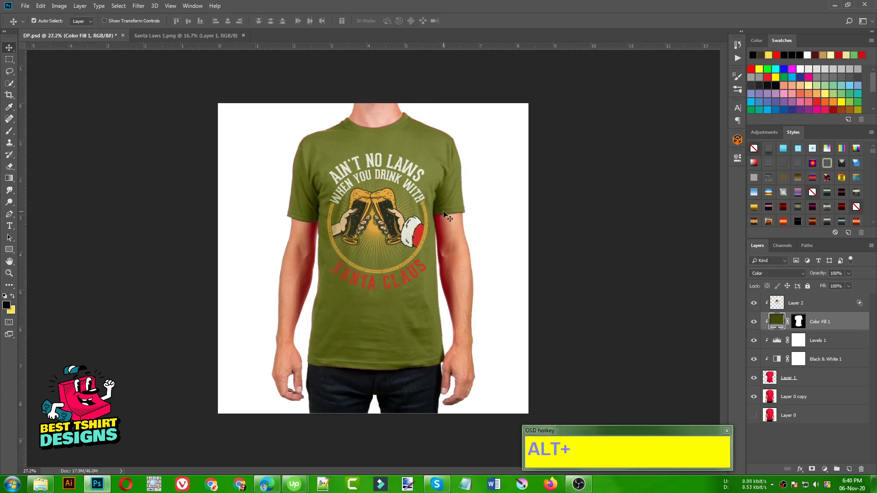
key(alt+v)
alt+scroll(420, 254, up, 2)
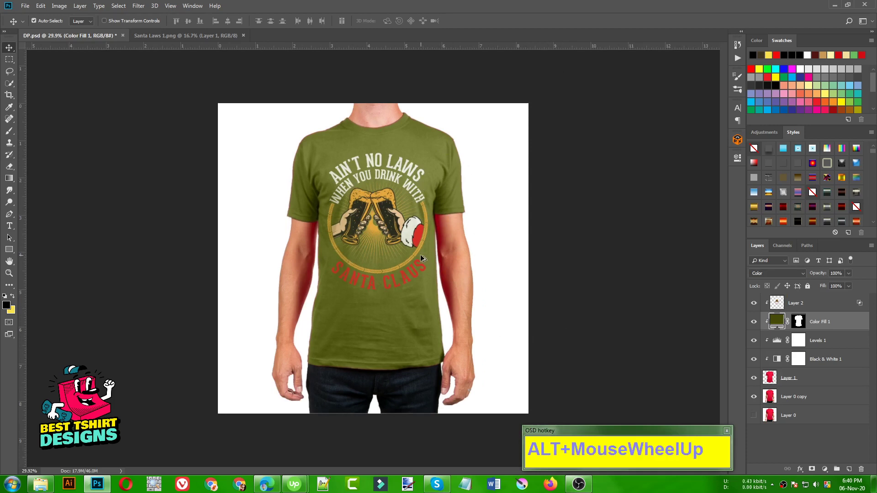
alt+scroll(420, 254, down, 1)
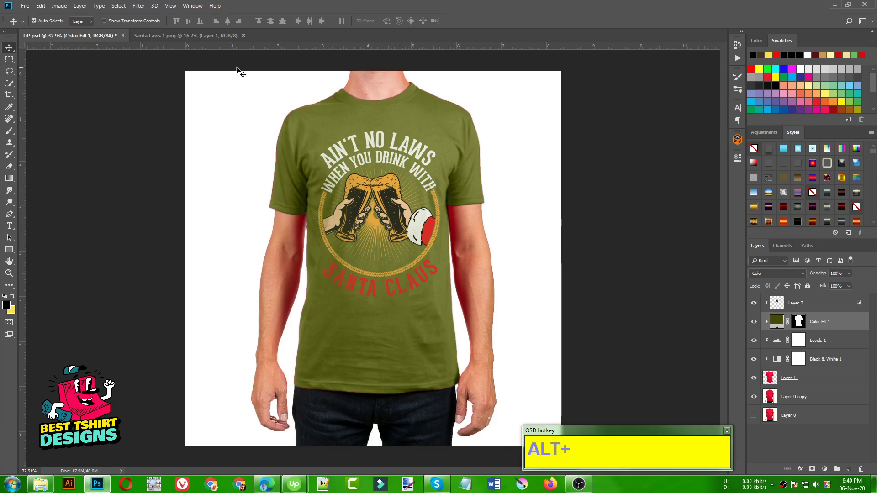
- Close Santa Laws 1.png and open New t-shirt mockup from the Freelancer folder
click(226, 37)
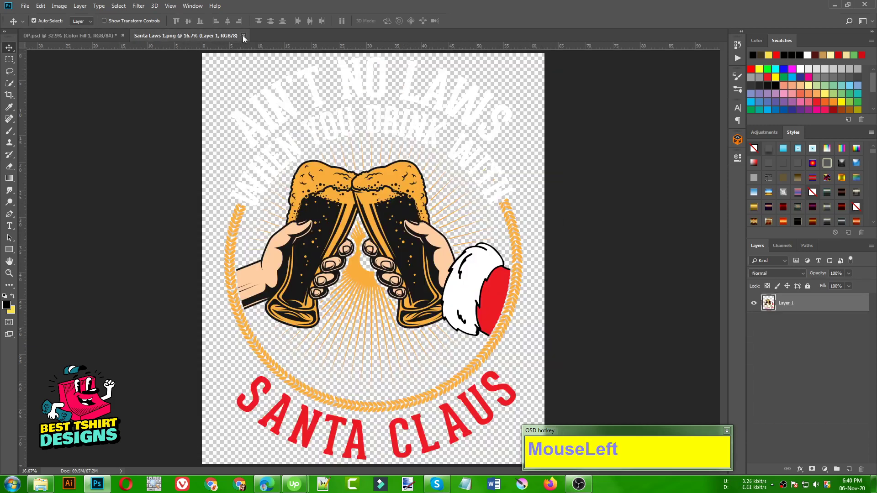
click(244, 35)
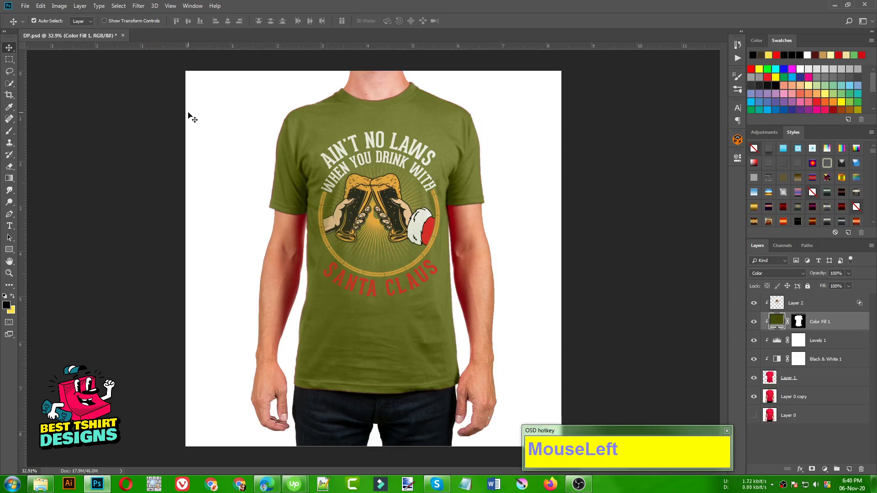
key(ctrl)
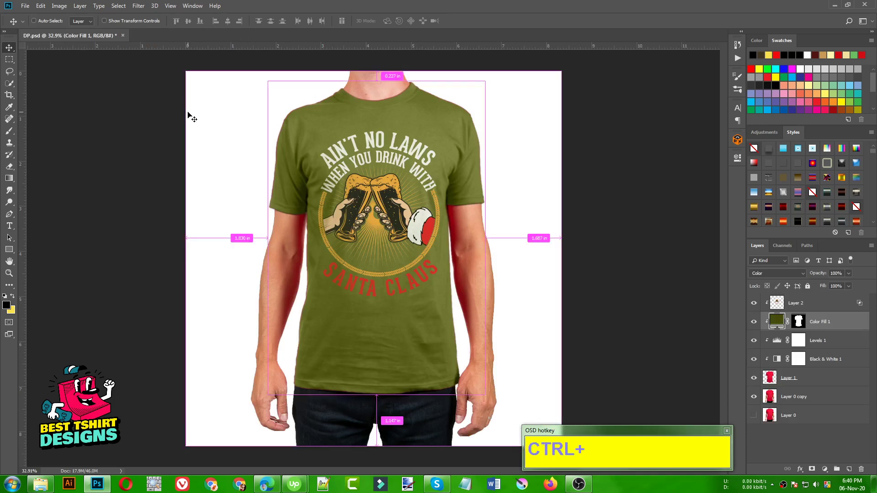
key(ctrl+o)
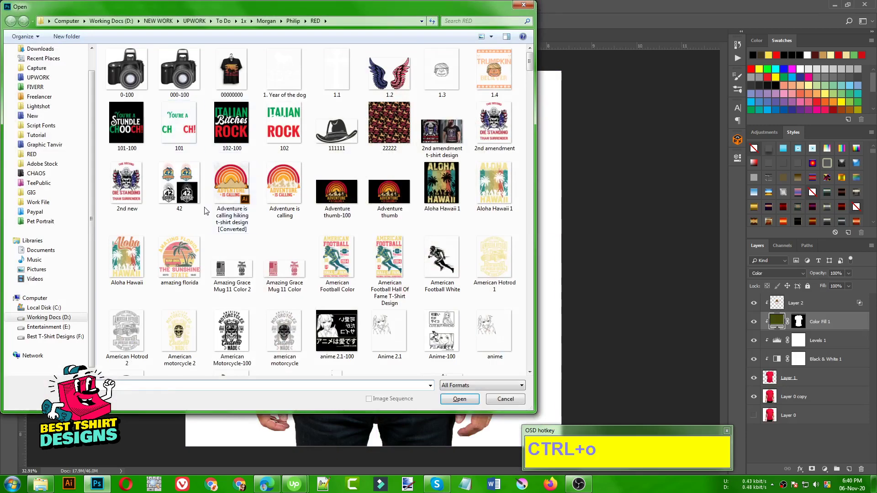
click(42, 98)
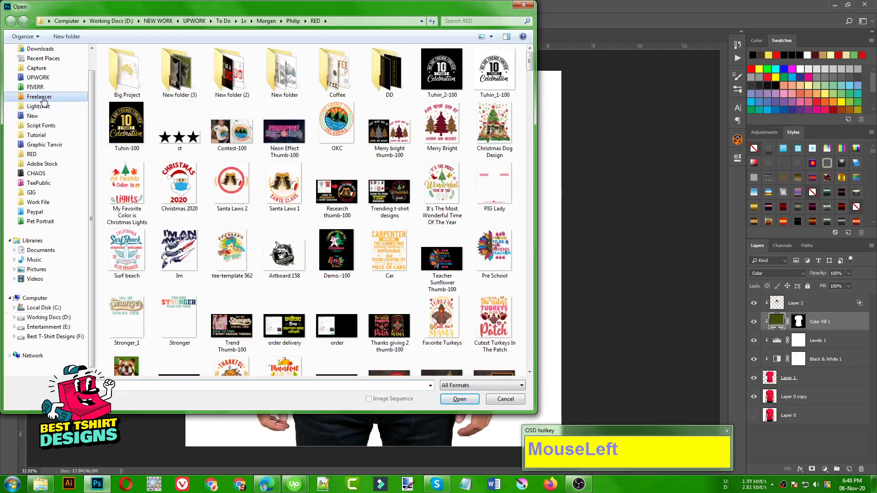
click(290, 300)
scroll(315, 287, down, 3)
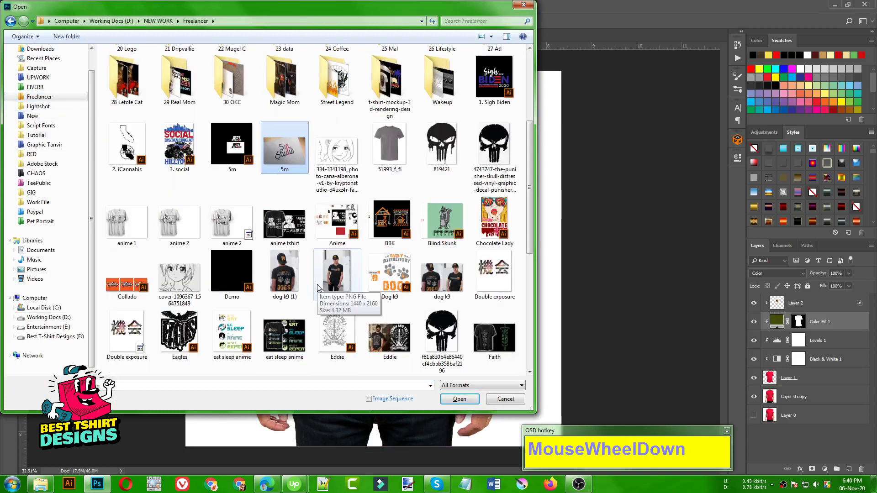
scroll(357, 289, down, 5)
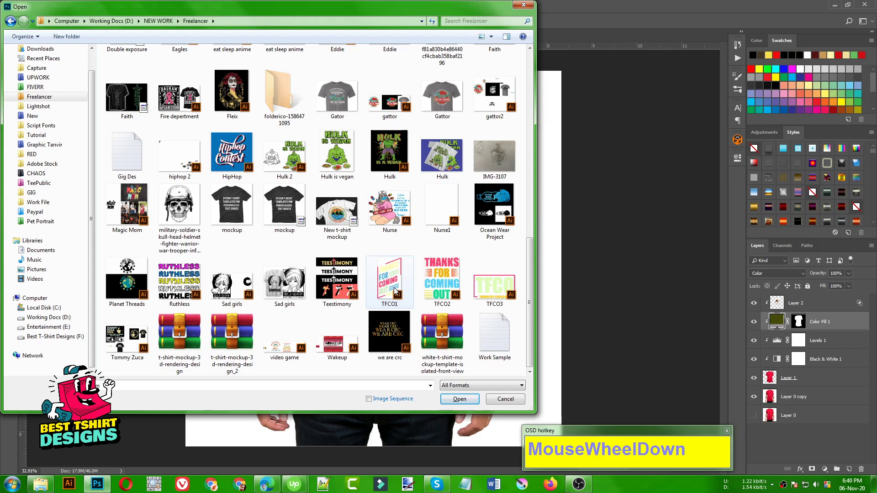
double_click(337, 209)
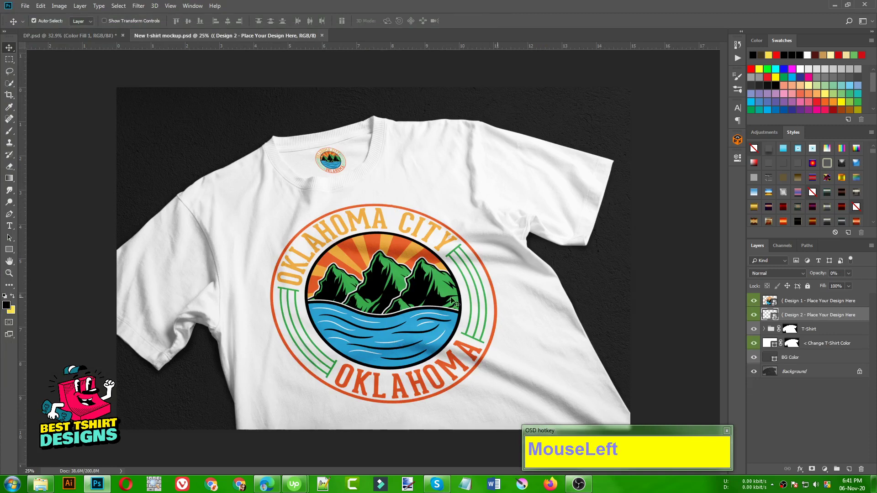
- Compare DP.psd with New t-shirt mockup.psd and examine the latter's Design 1 layer
click(80, 36)
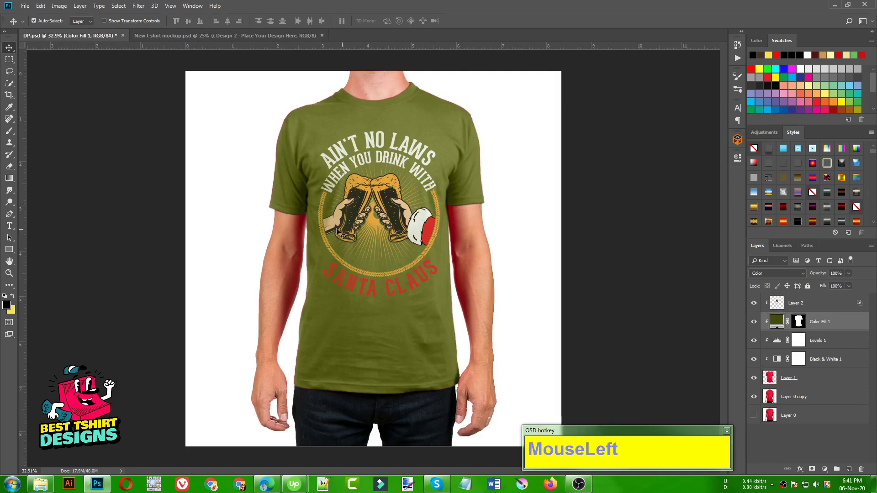
click(209, 38)
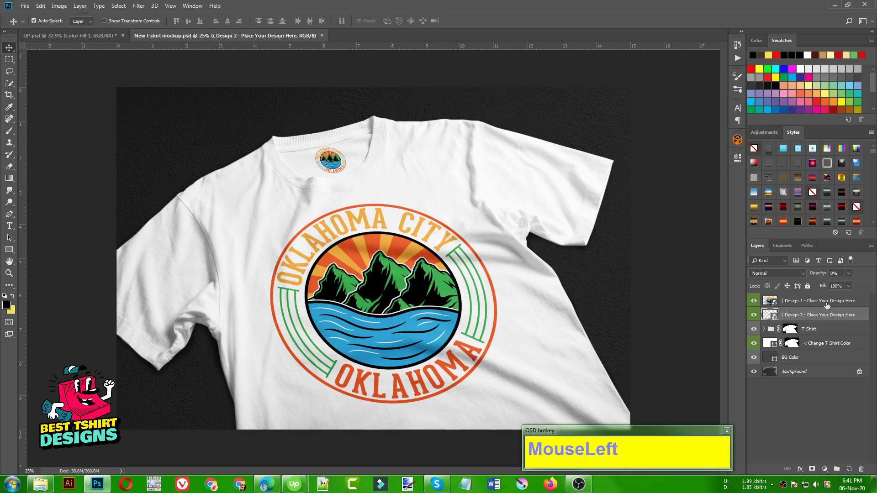
click(815, 306)
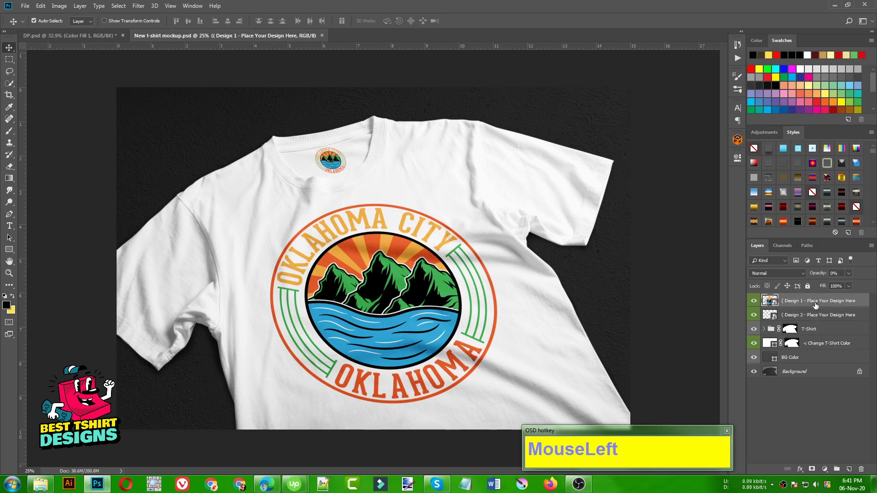
click(754, 302)
- Preview black, blue-violet and lavender on the Change T-Shirt Color fill, and finish with white (#ffffff)
click(770, 345)
double_click(772, 345)
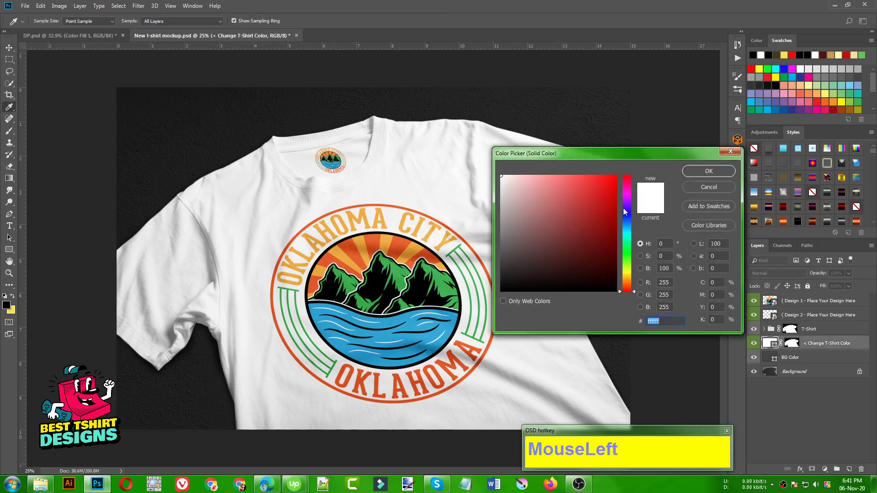
click(595, 207)
mouse_move(595, 207)
mouse_down()
mouse_move(605, 231)
mouse_move(599, 249)
mouse_move(572, 204)
mouse_move(631, 309)
mouse_up()
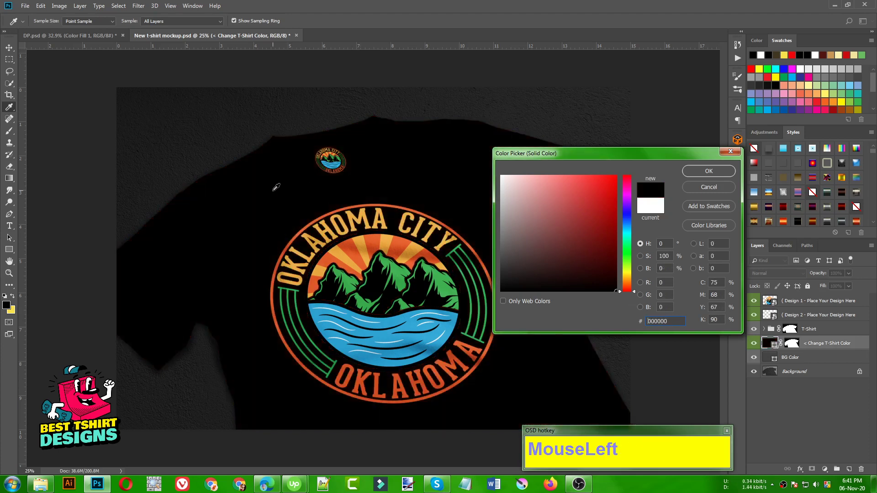
click(625, 214)
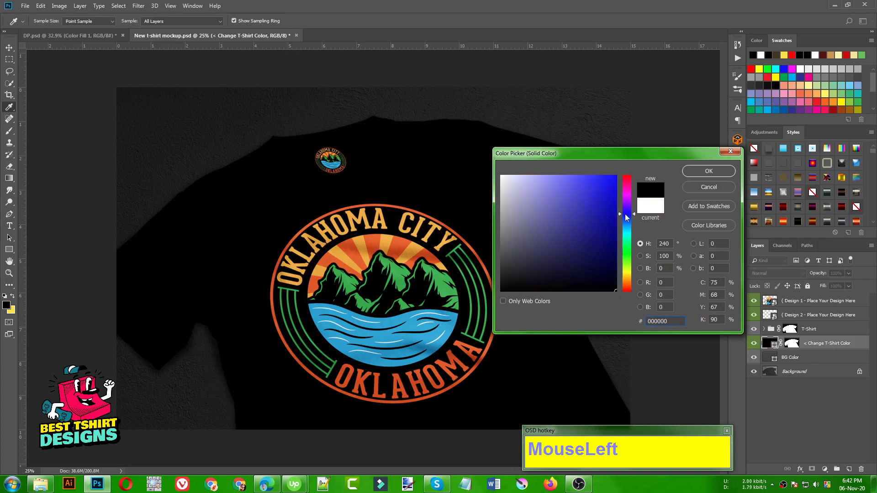
click(591, 223)
click(560, 209)
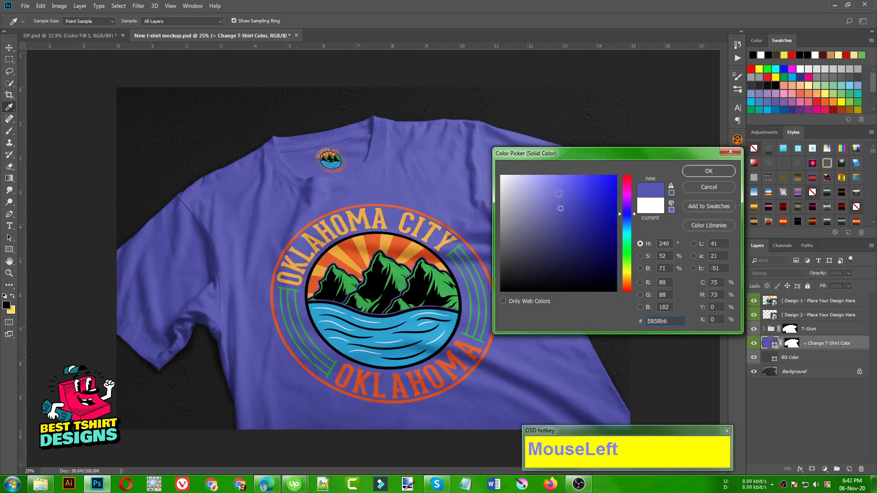
click(558, 194)
click(549, 197)
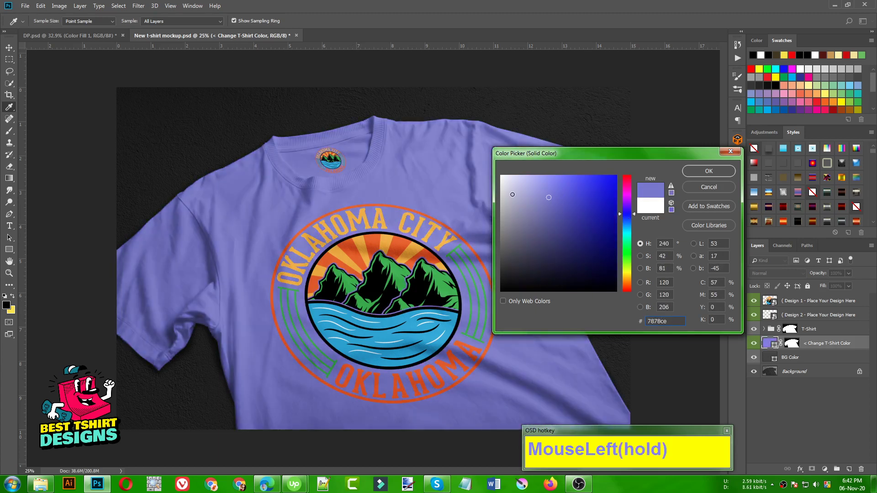
drag(516, 205, 502, 176)
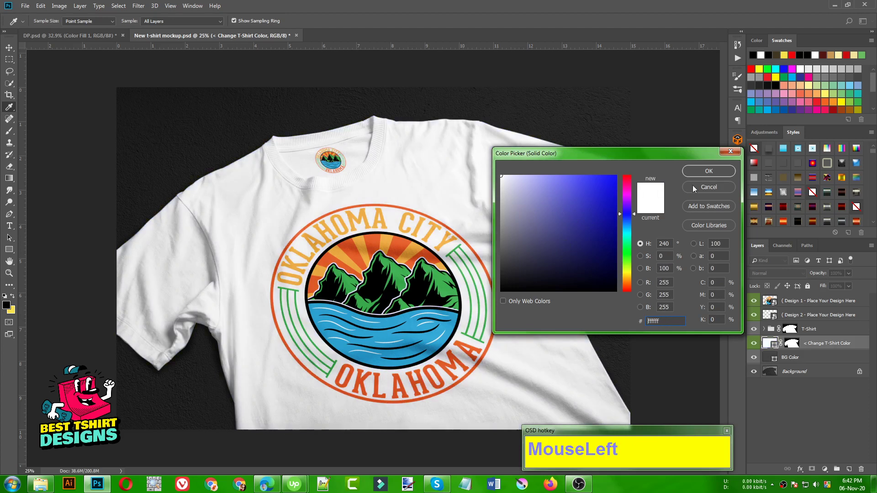
click(694, 171)
- Try dark red (#982828) on the Change T-Shirt Color fill, cancel the color change and select the Design 2 layer
double_click(769, 344)
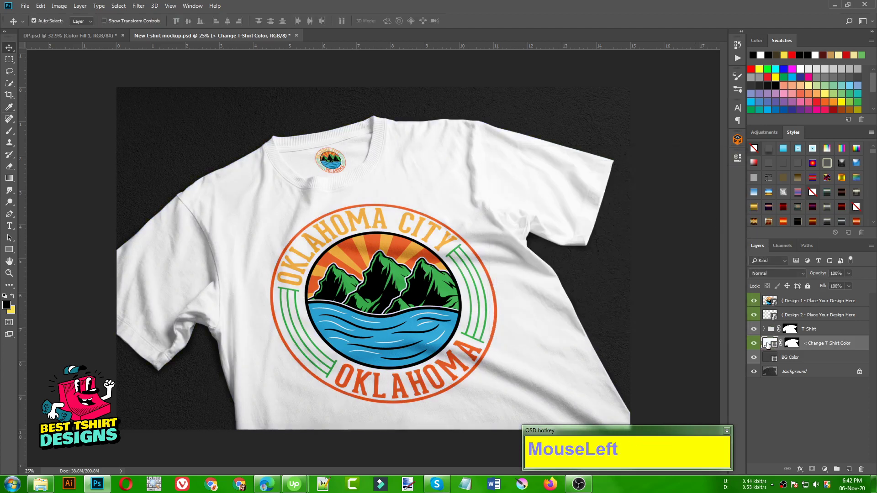
click(586, 222)
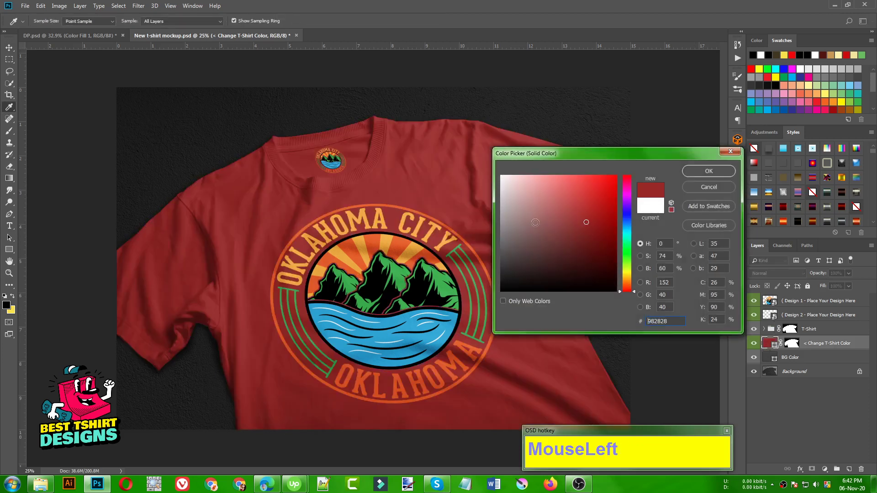
click(708, 188)
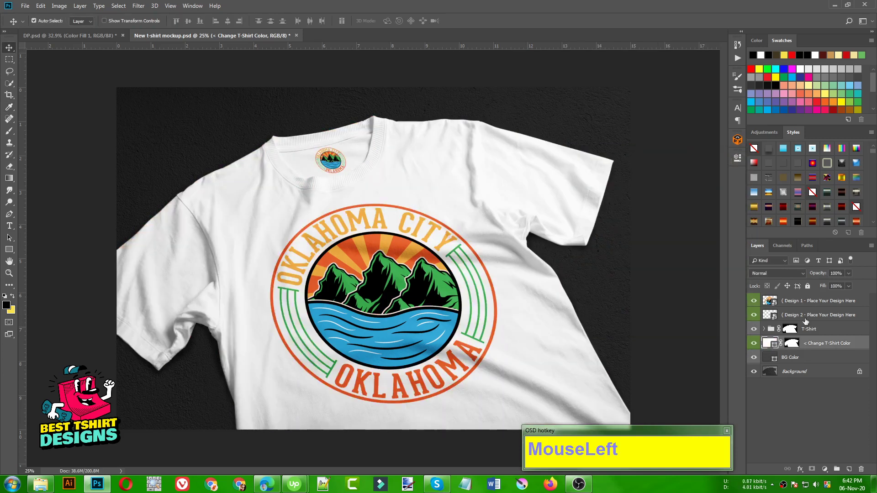
click(788, 318)
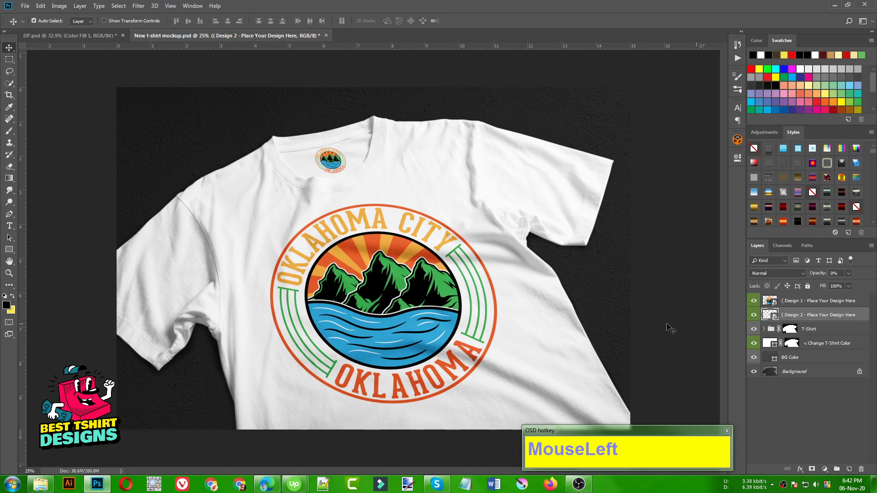
- Place Adventure is calling as a linked image inside the Design 1 smart object and scale it to 16.33%
double_click(769, 302)
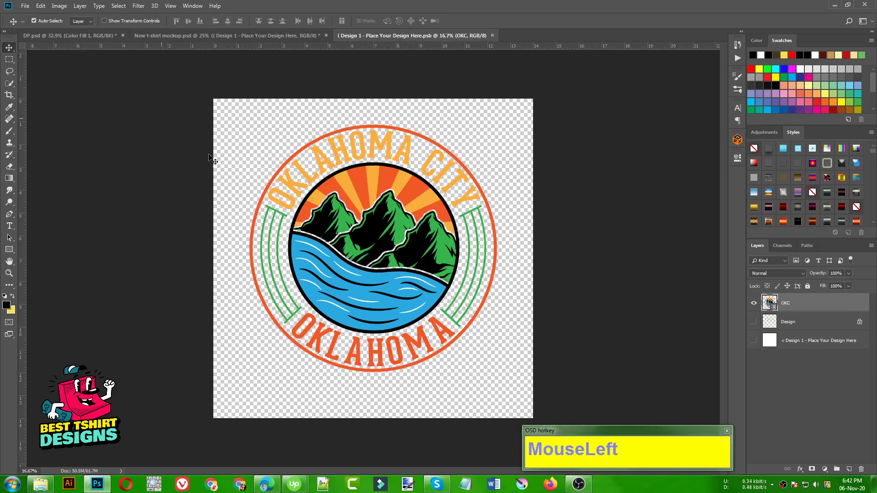
click(25, 6)
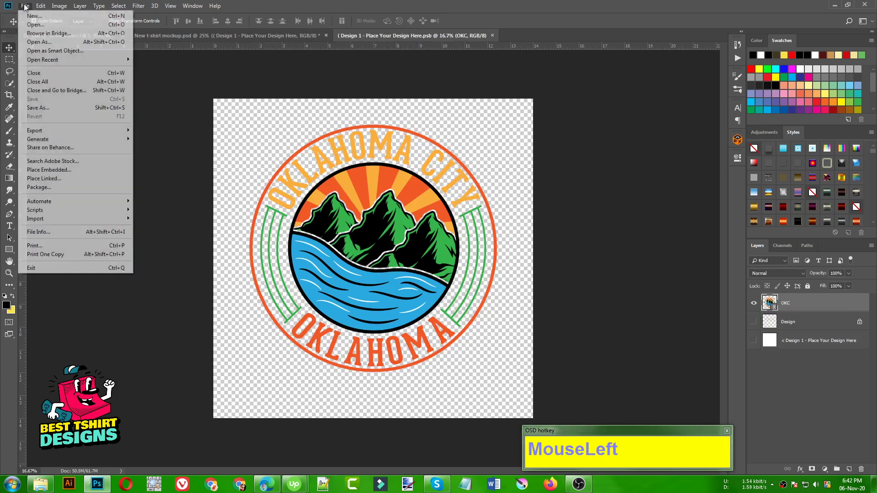
click(67, 179)
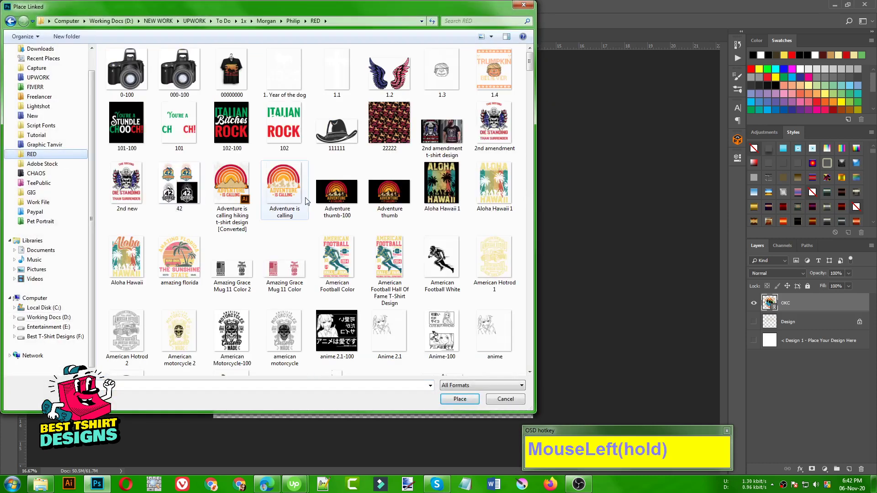
double_click(279, 182)
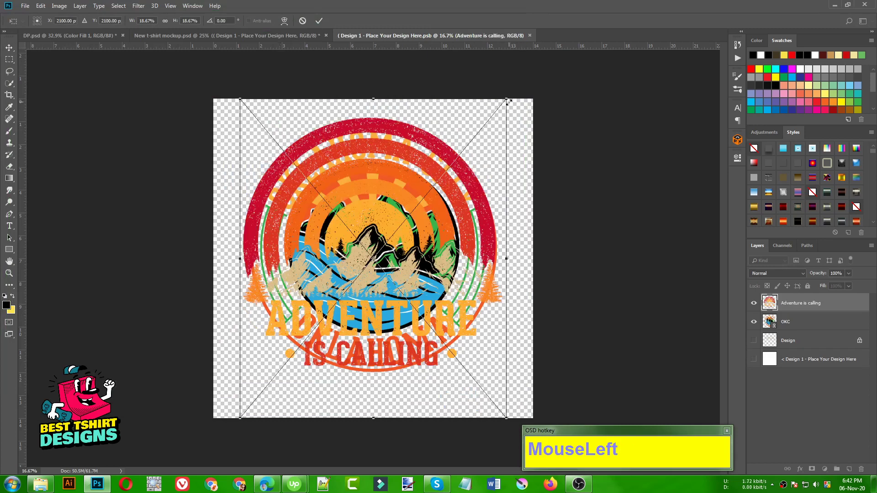
drag(509, 101, 495, 122)
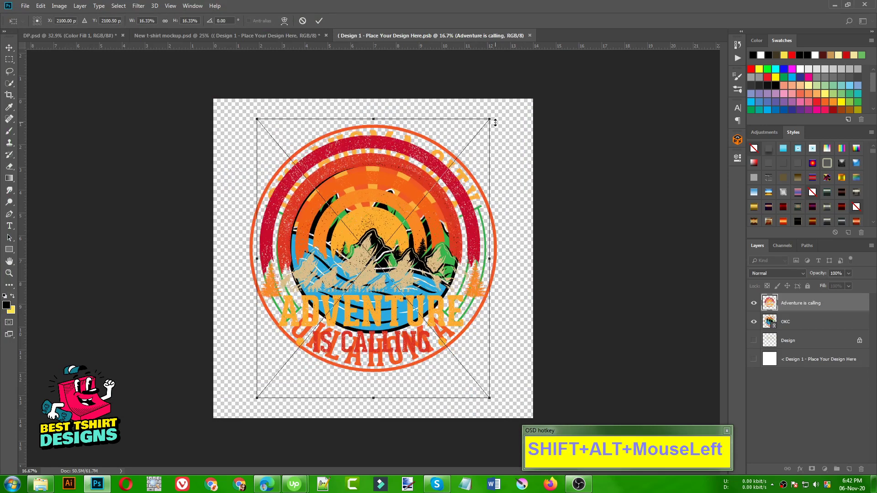
key(Return)
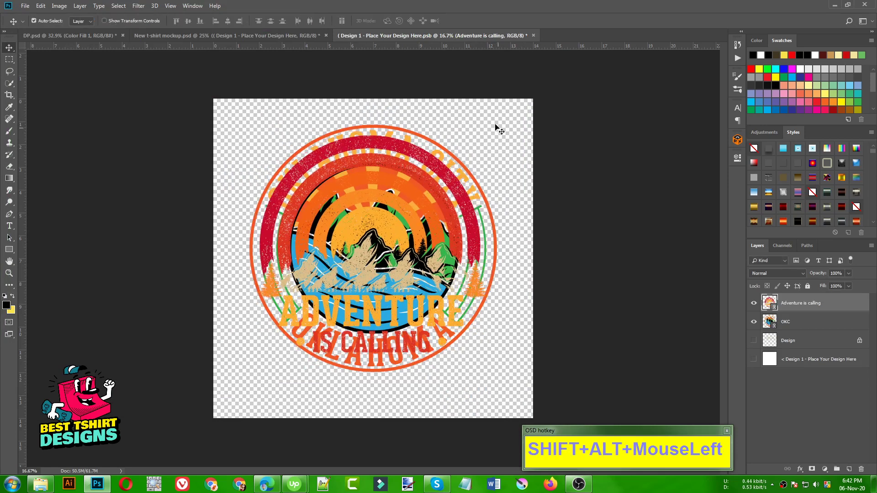
- Hide the OKC layer, save the Design 1 smart object and return to New t-shirt mockup.psd
click(753, 322)
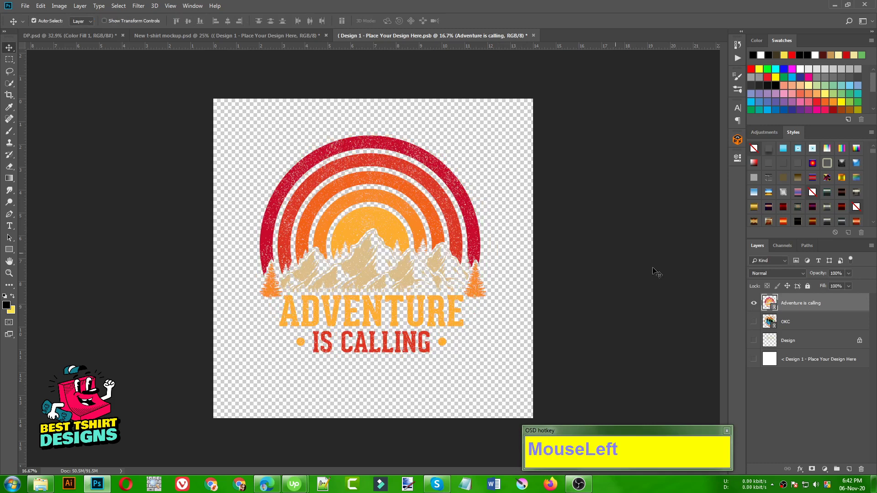
key(ctrl+s)
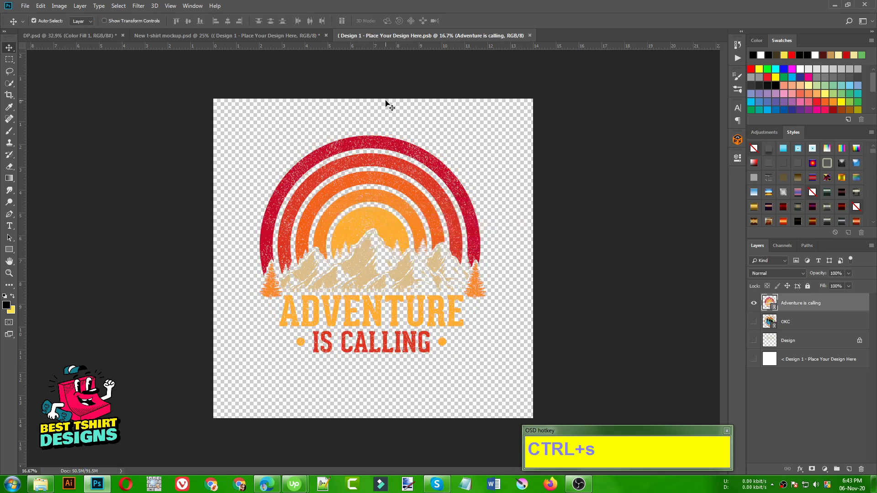
click(274, 37)
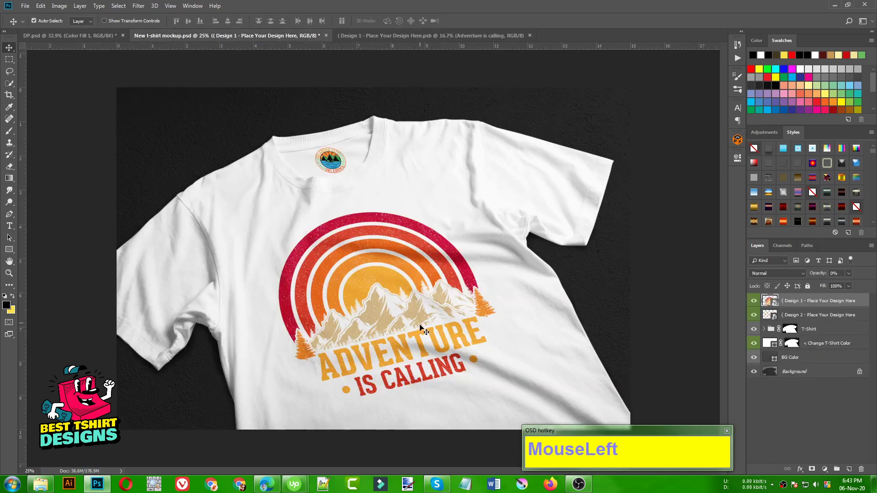
- Preview dark red shades on the Change T-Shirt Color fill, and finish with dark blue (#29277d)
double_click(768, 346)
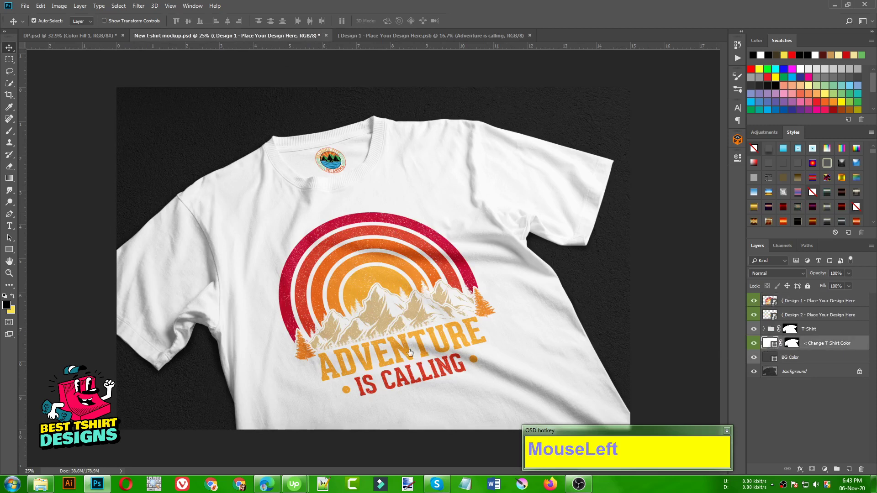
click(585, 264)
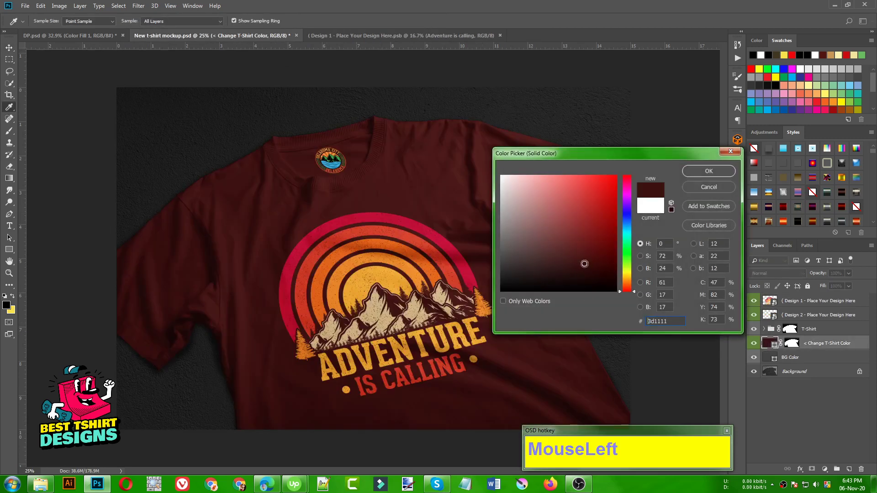
drag(585, 264, 605, 280)
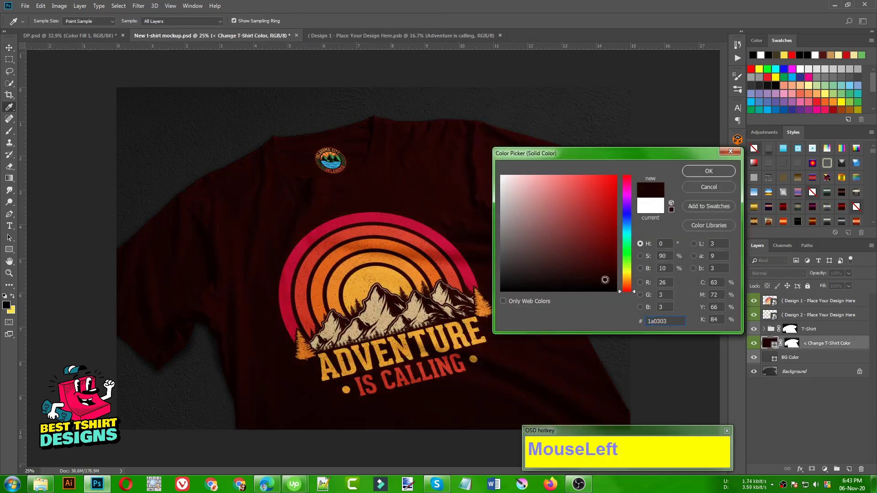
click(625, 213)
click(580, 235)
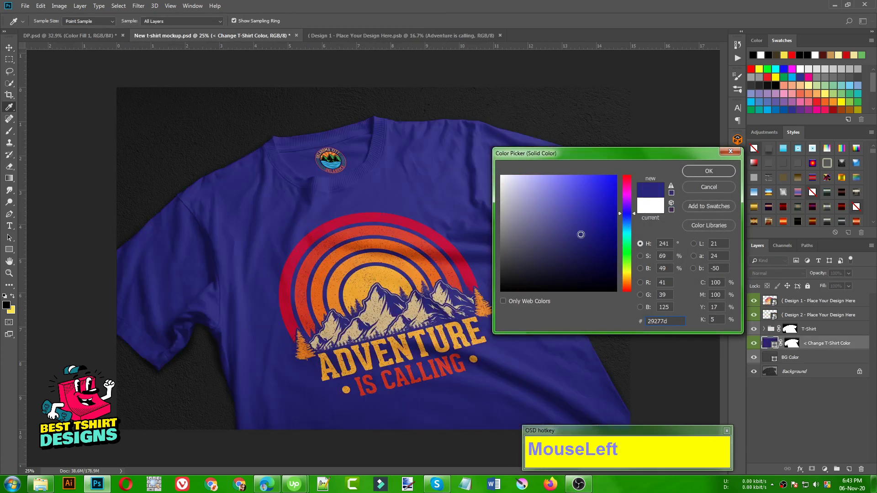
click(707, 169)
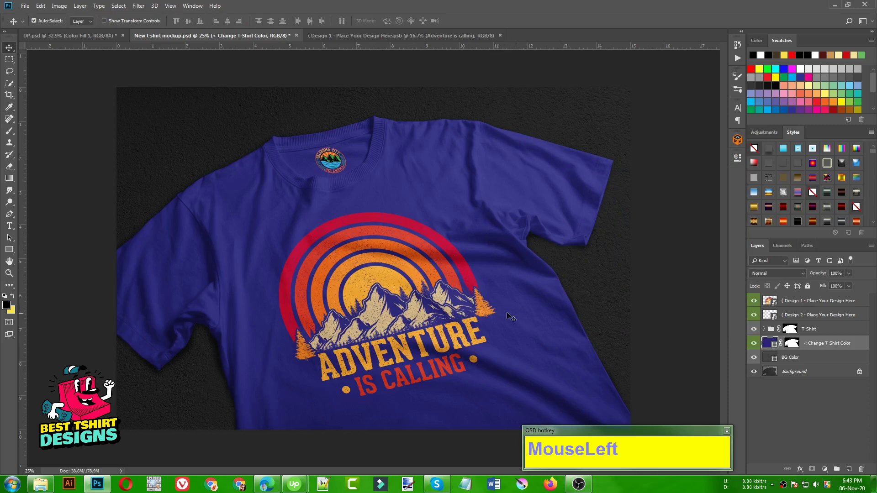
- Try replacing the Design 1 smart object's contents with My Favorite Color is Christmas Lights, and undo the replacement
click(790, 316)
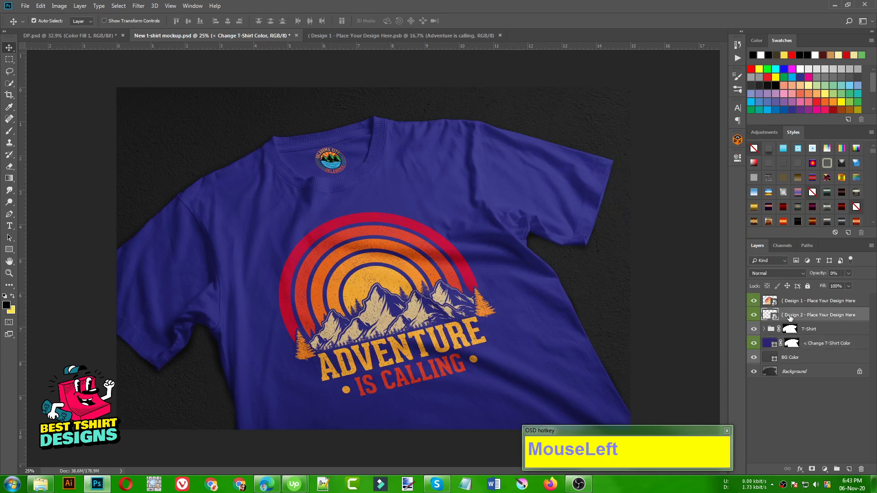
click(792, 304)
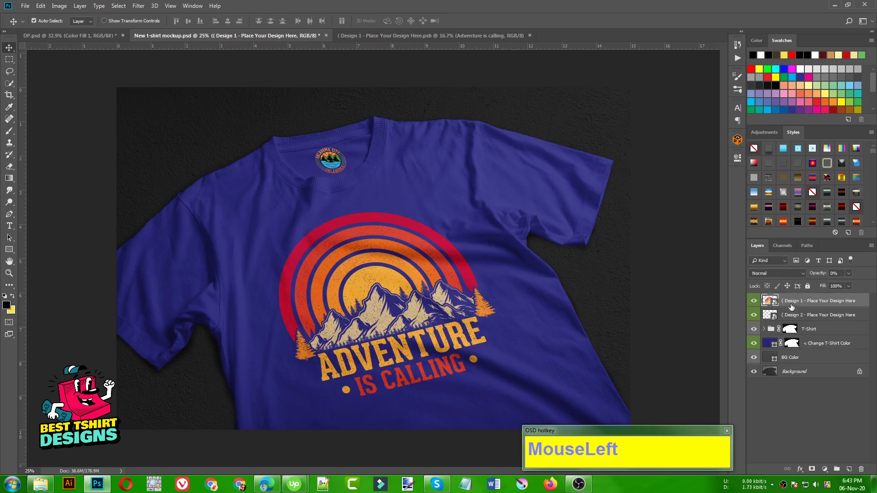
right_click(809, 302)
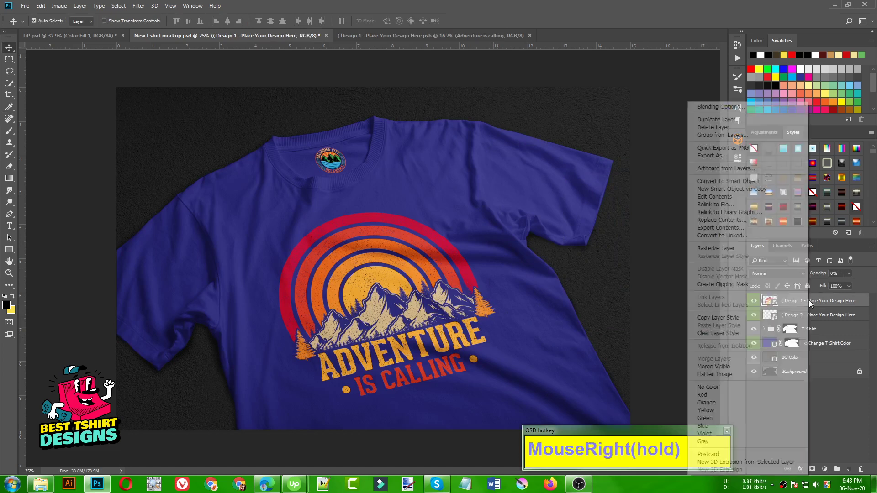
click(715, 221)
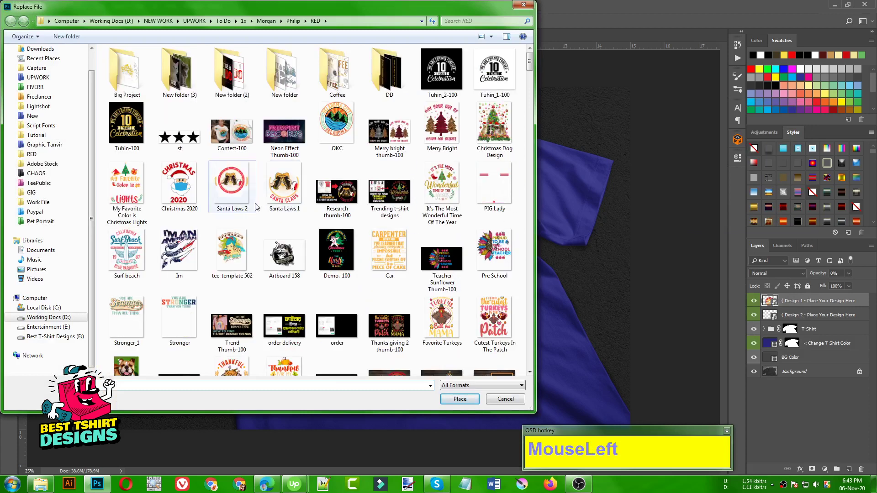
double_click(140, 197)
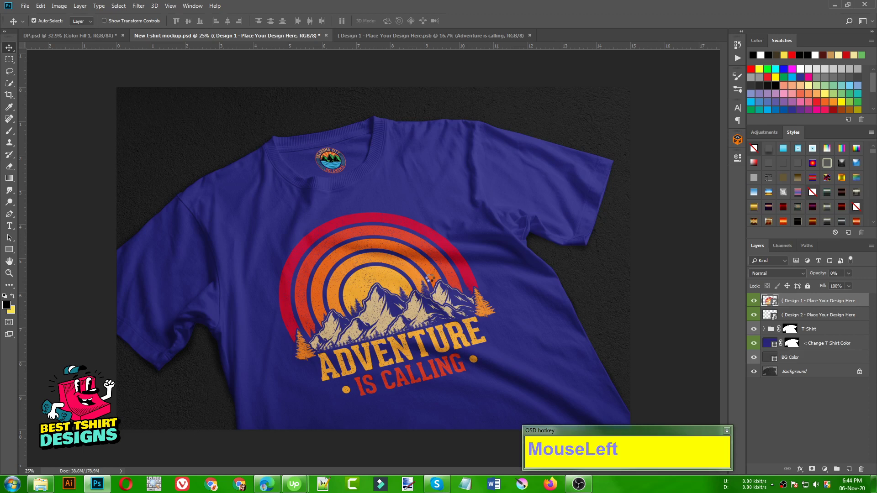
key(F10)
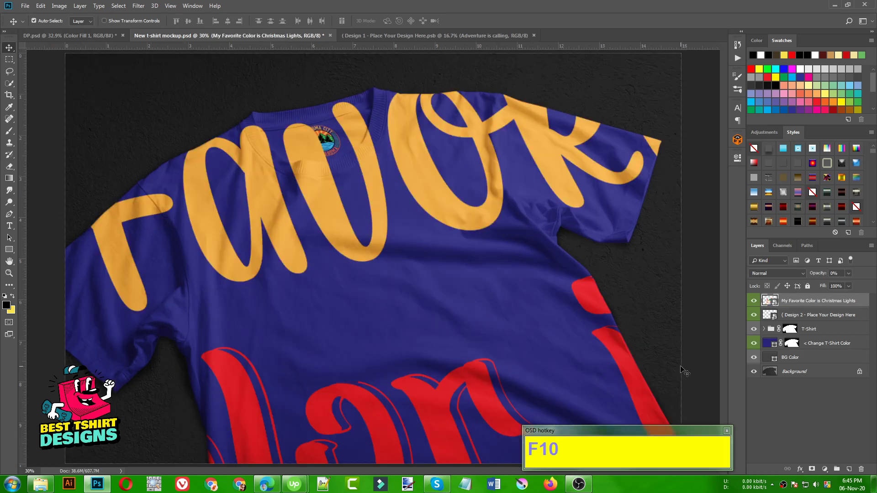
click(580, 324)
alt+scroll(372, 235, down, 4)
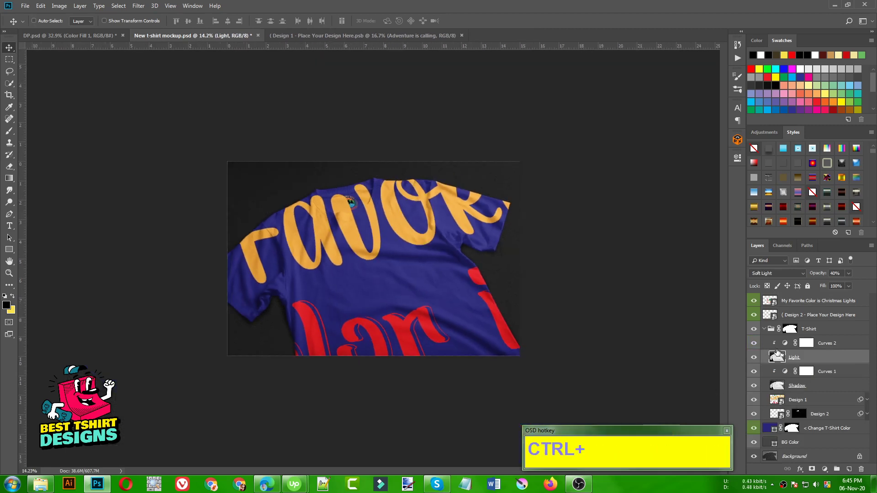
key(ctrl+alt+z)
key(ctrl+alt+z)
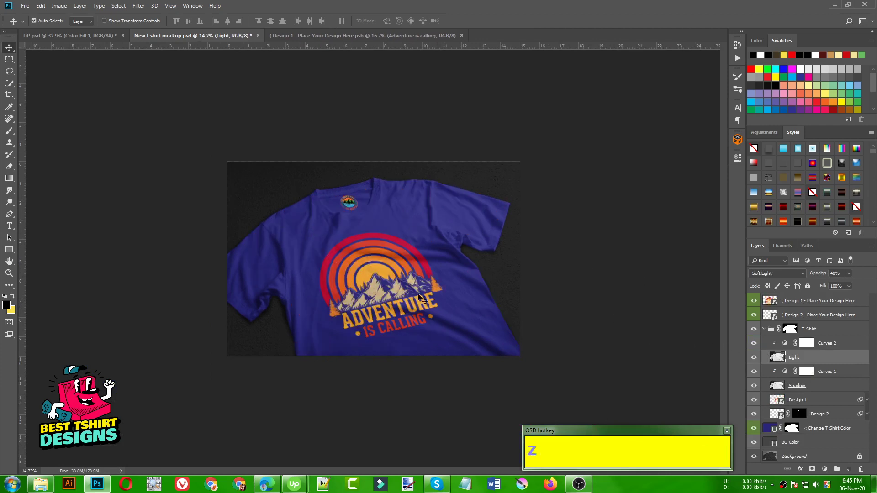
- Open the Design 2 smart object and replace its OKC artwork with Adventure is calling, keeping the artwork's placement
click(774, 315)
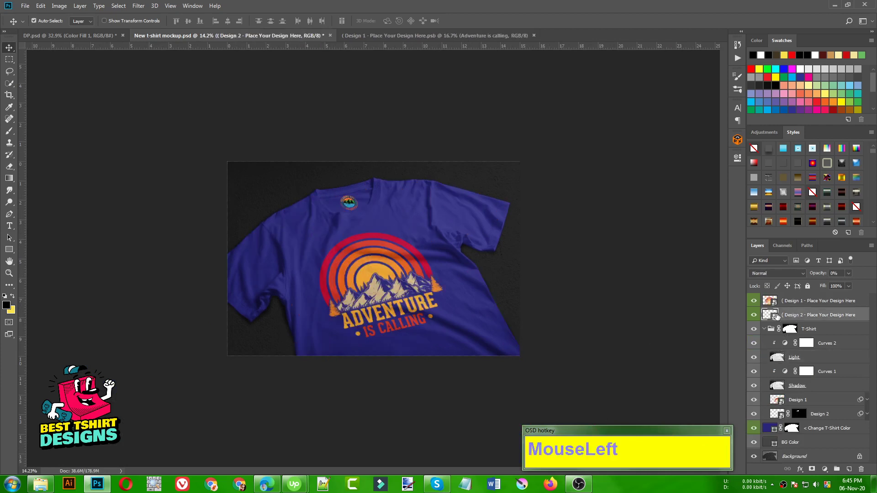
double_click(777, 315)
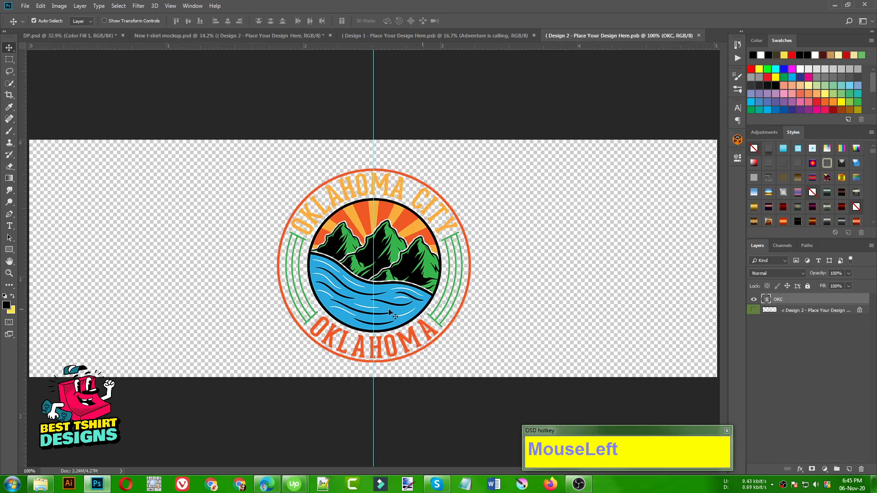
click(754, 300)
click(754, 300)
right_click(778, 300)
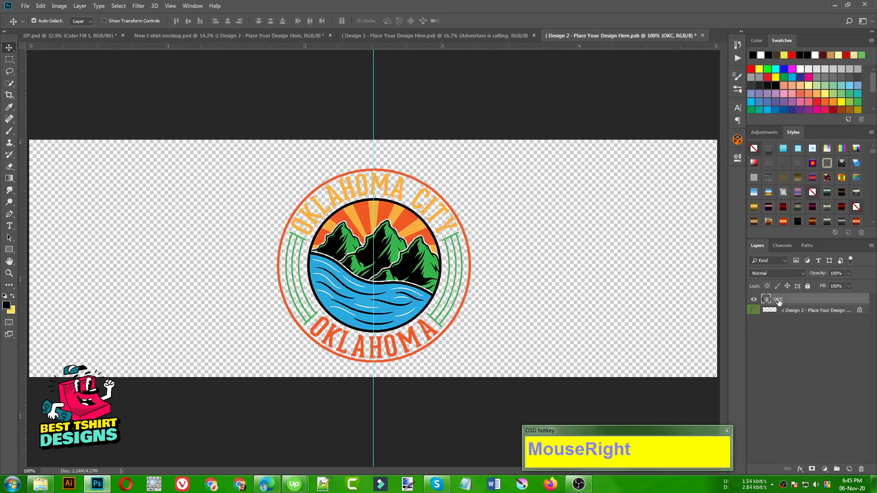
click(697, 228)
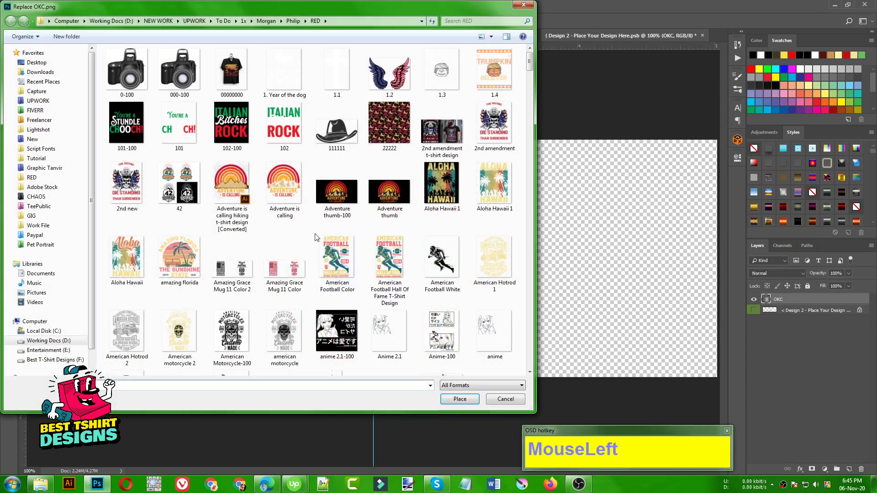
double_click(284, 184)
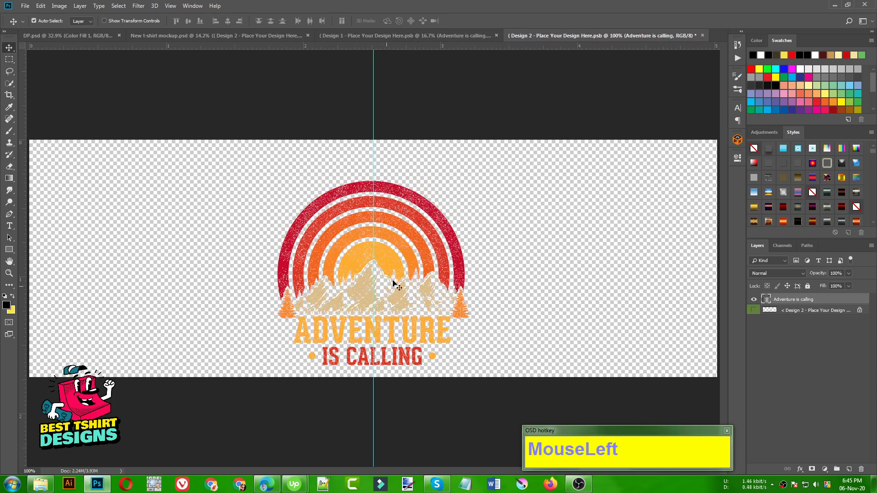
drag(383, 265, 391, 249)
key(ctrl+z)
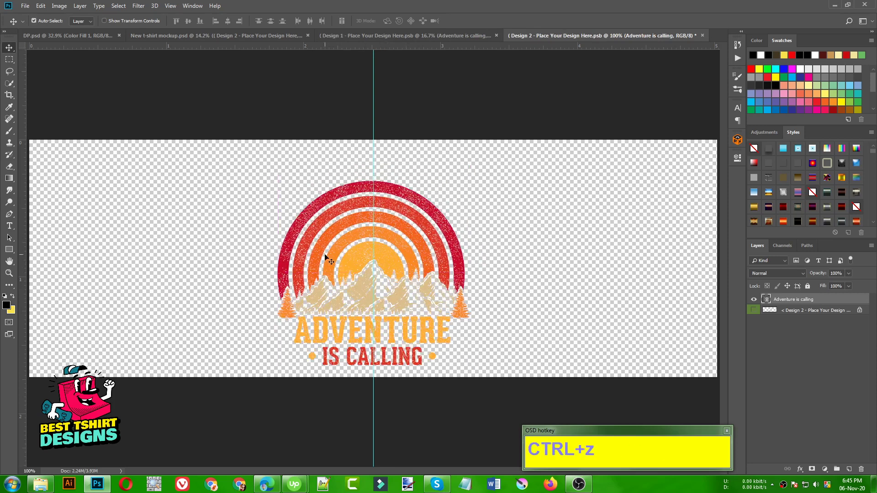
- Save the Design 2 smart object and close both the Design 2 and Design 1 documents
key(ctrl+s)
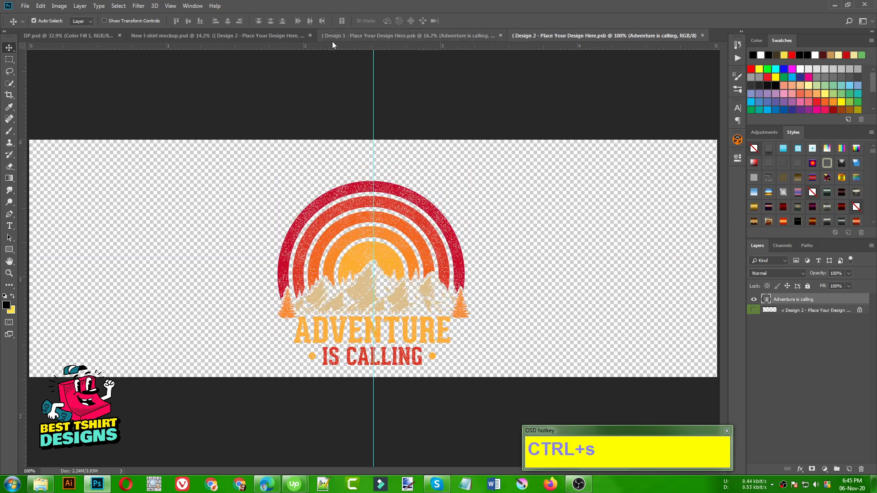
click(703, 35)
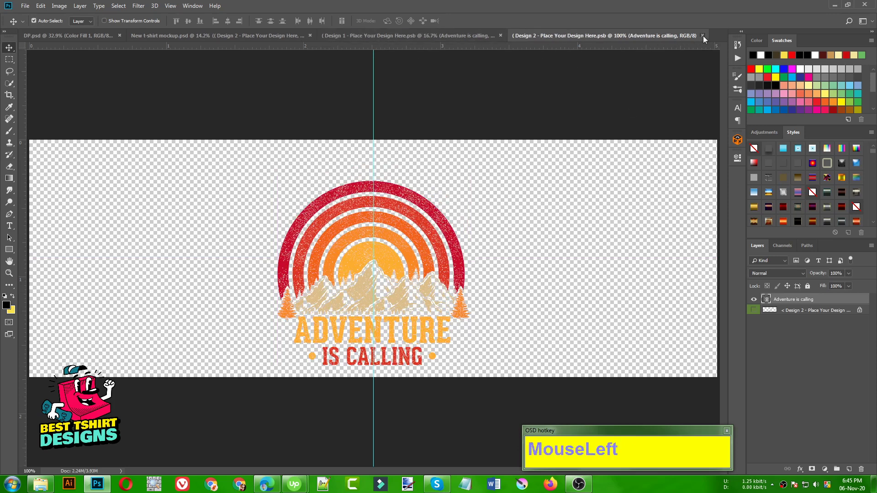
click(525, 36)
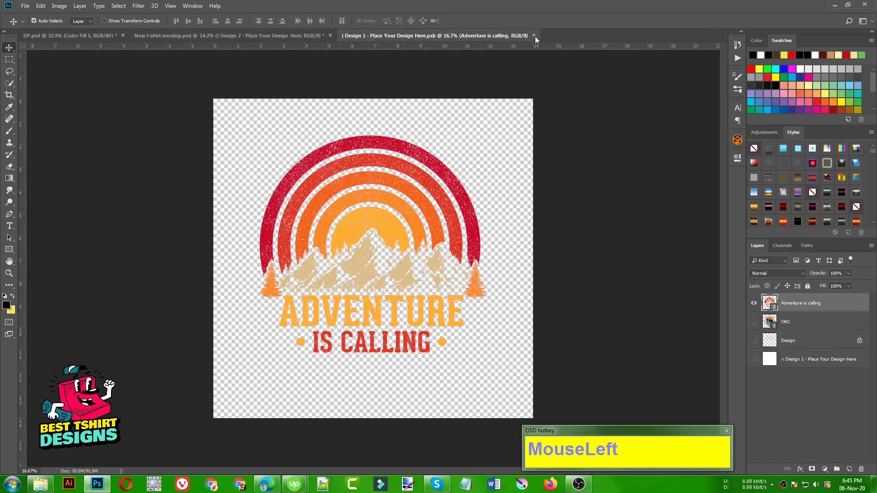
click(534, 36)
- Check the neck label design on the shirt and reopen the Design 1 smart object's contents
scroll(345, 211, up, 2)
scroll(346, 211, up, 6)
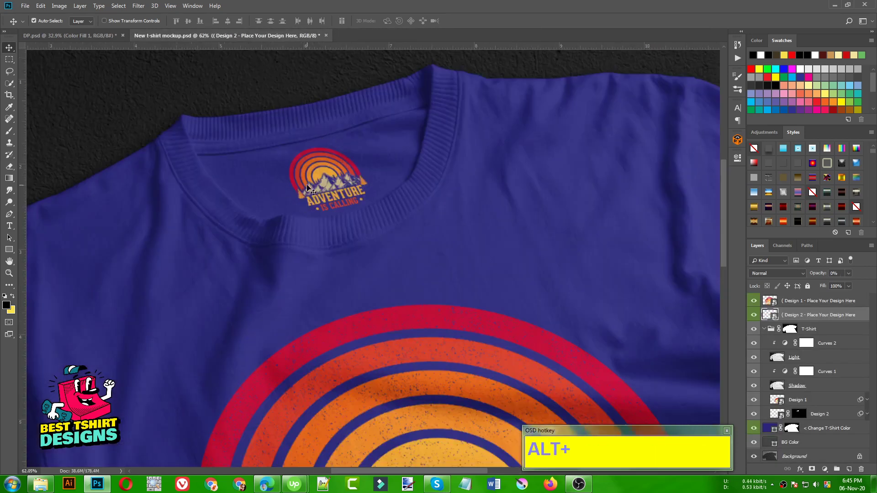
scroll(338, 158, down, 5)
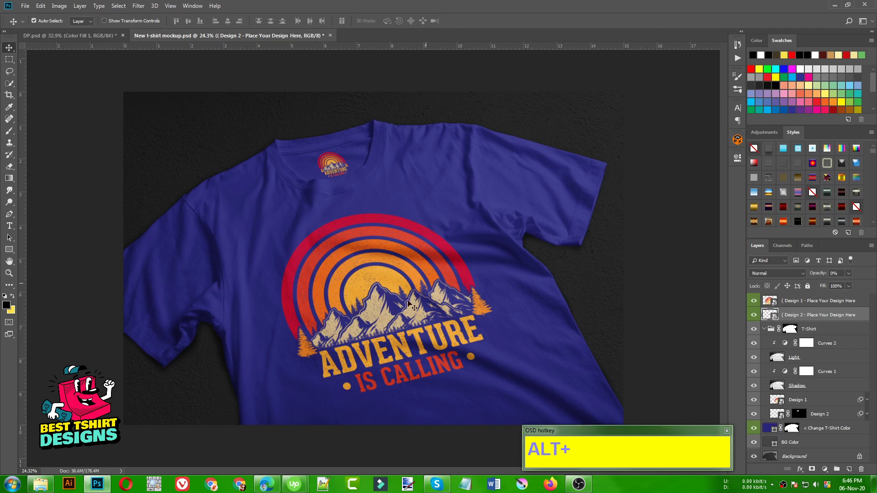
click(800, 302)
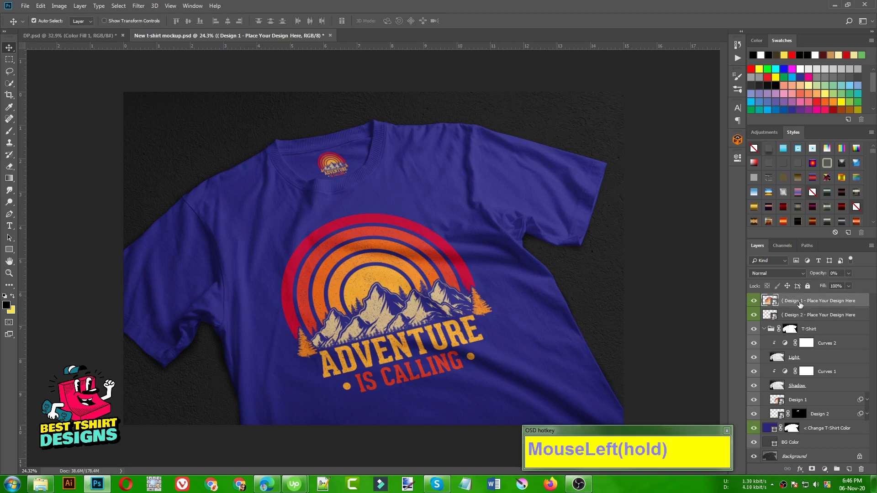
click(772, 304)
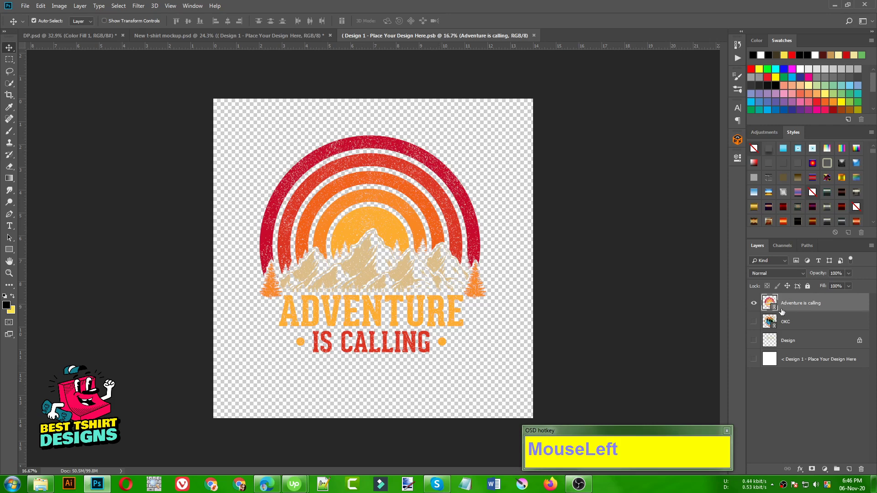
- Replace the Adventure is calling artwork in the Design 1 smart object with It's The Most Wonderful Time Of The Year, and save it
right_click(790, 304)
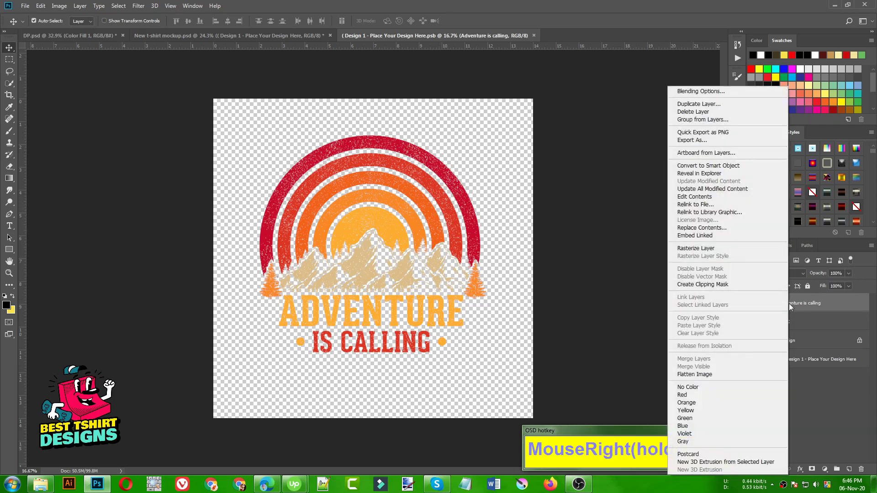
click(699, 227)
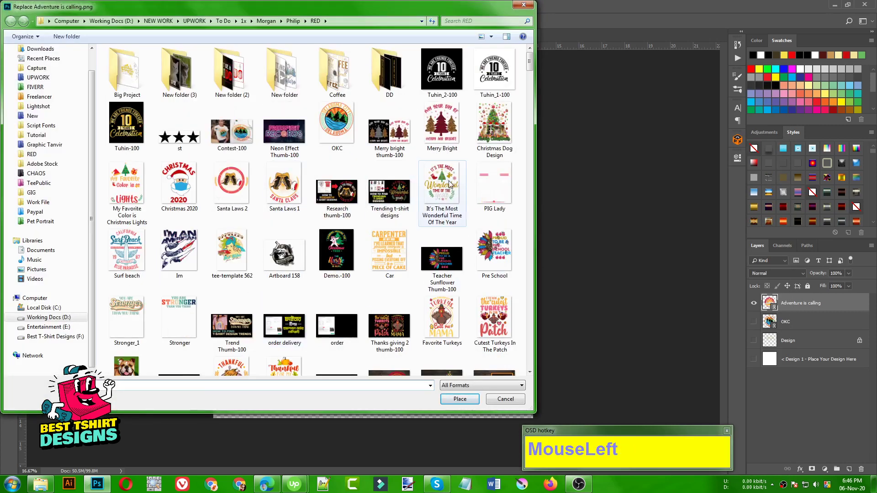
double_click(450, 183)
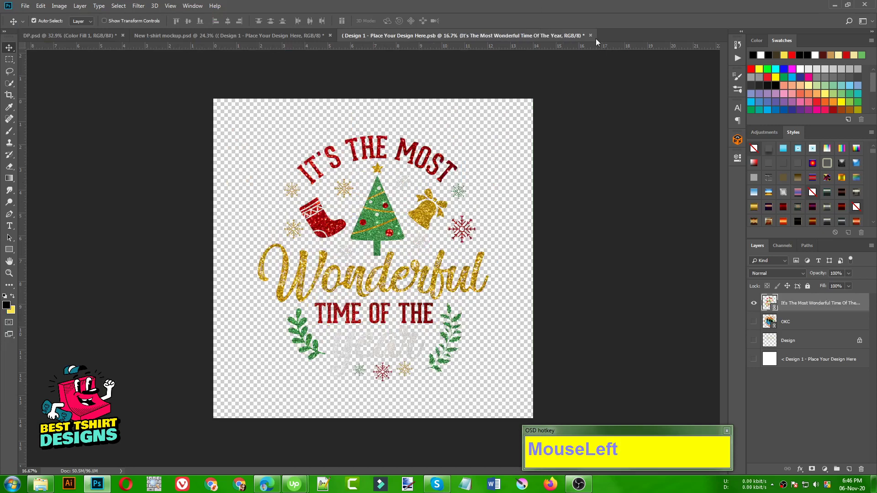
key(ctrl+s)
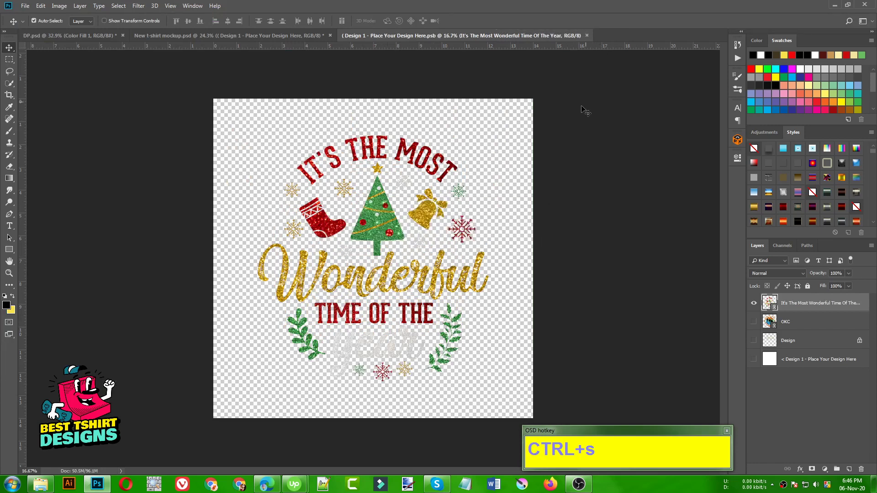
- Check the front design in the New t-shirt mockup document and compare it with the shirt mockup in DP.psd
click(273, 39)
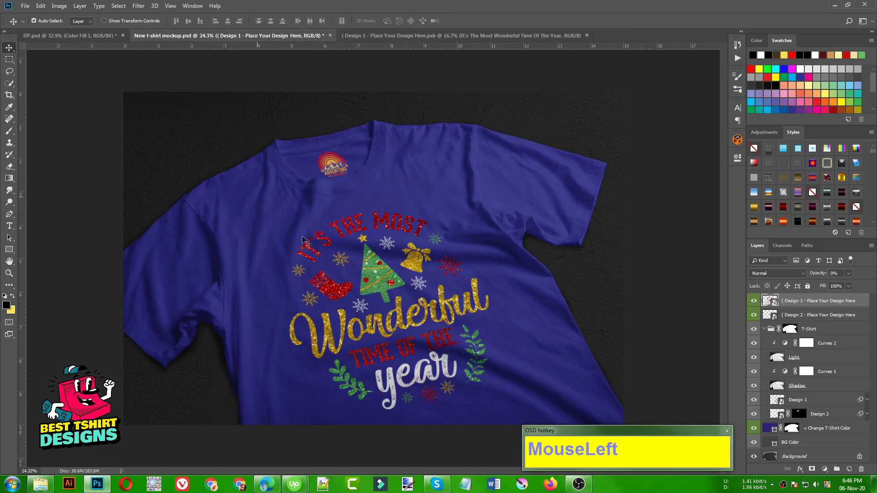
click(69, 35)
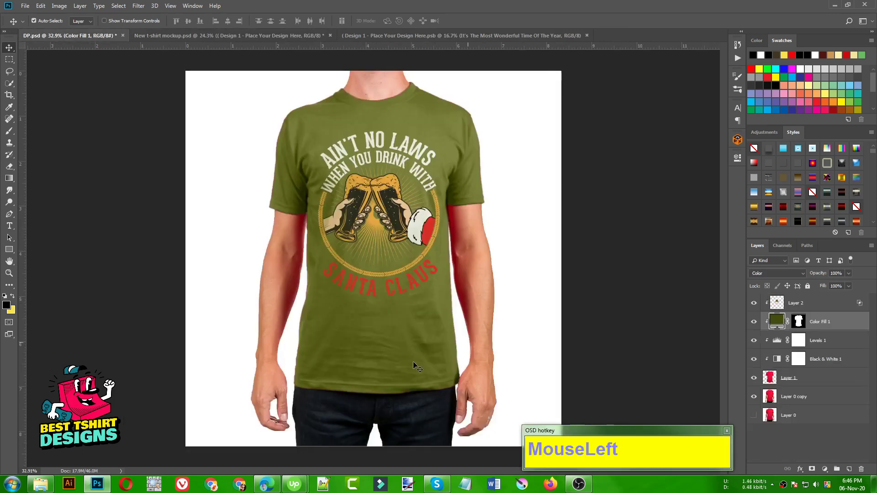
click(363, 37)
click(257, 35)
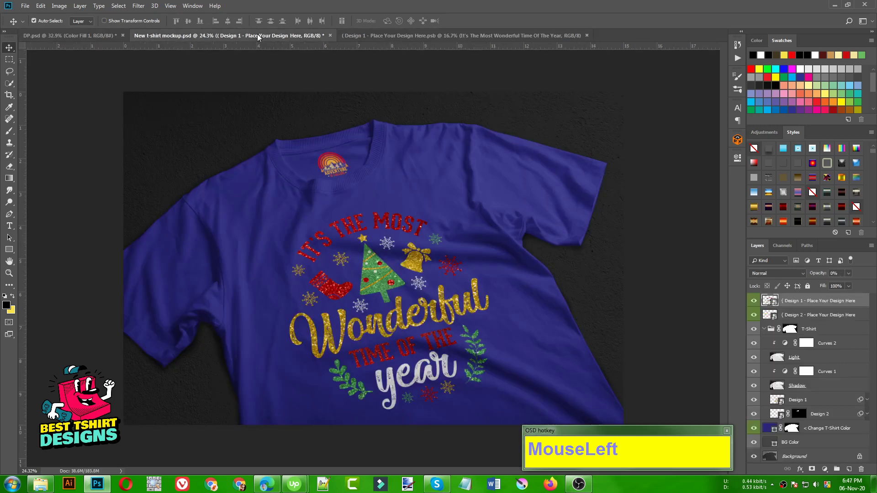